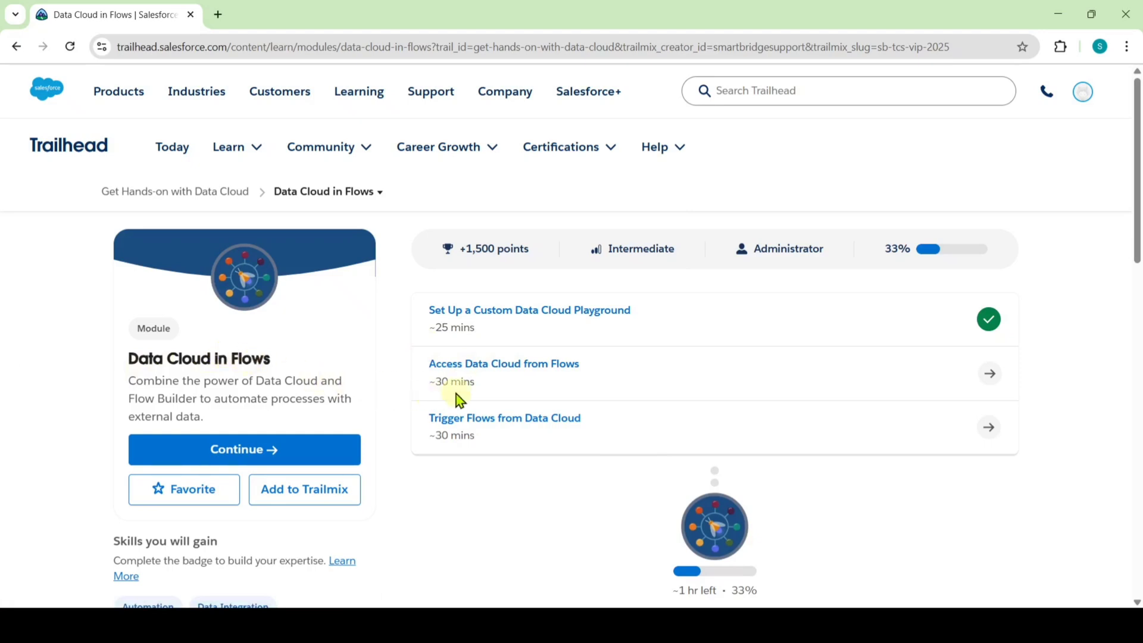
Open the Access Data Cloud from Flows unit and launch its Data Cloud Playground.
click(502, 370)
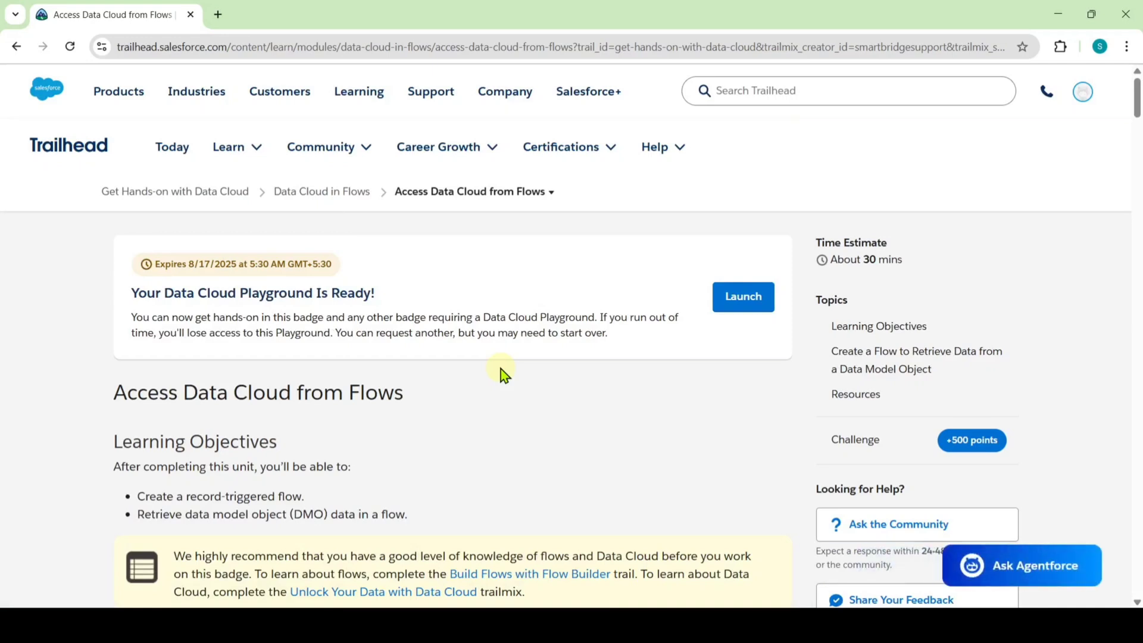
click(743, 296)
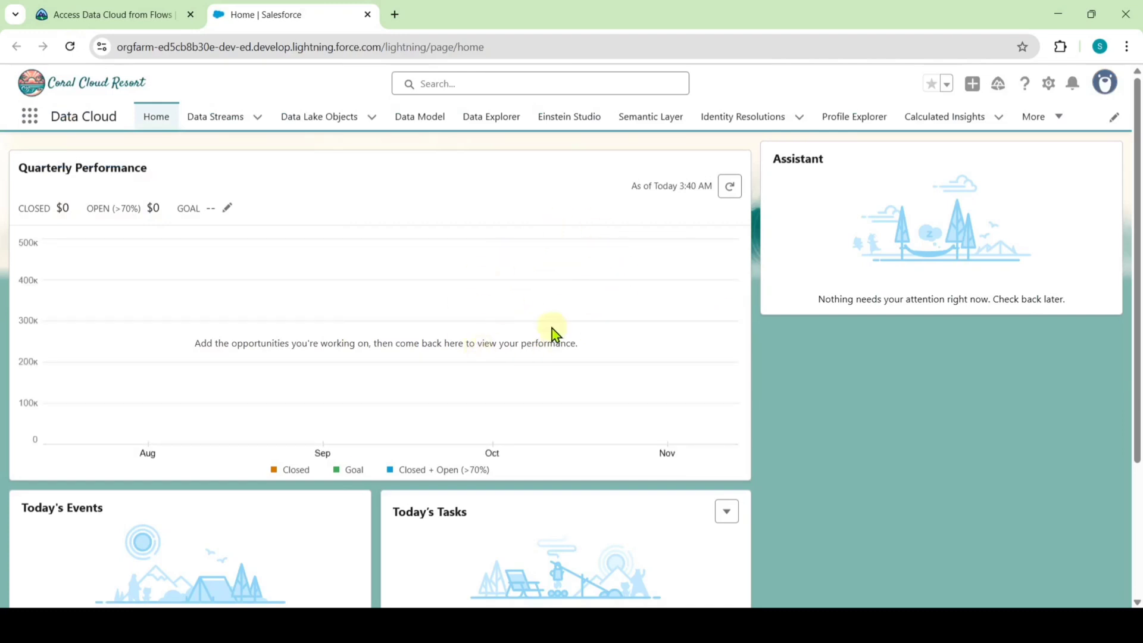
Return to the Trailhead unit and review the challenge requirements for the record-triggered flow.
click(128, 11)
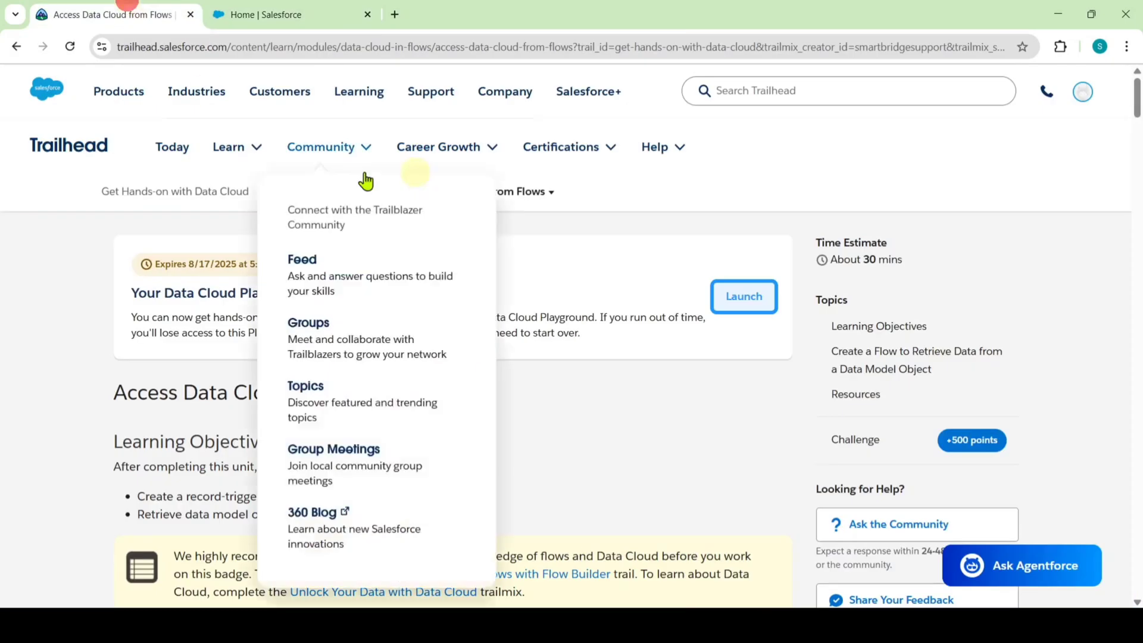
drag(1138, 97, 1137, 417)
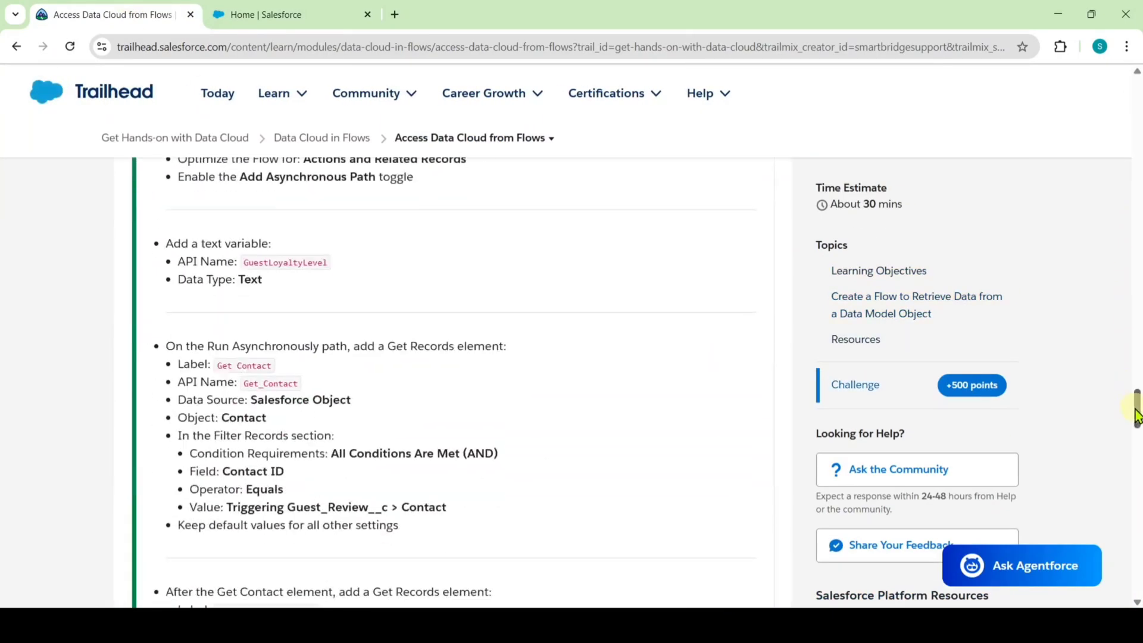
scroll(301, 446, up, 10)
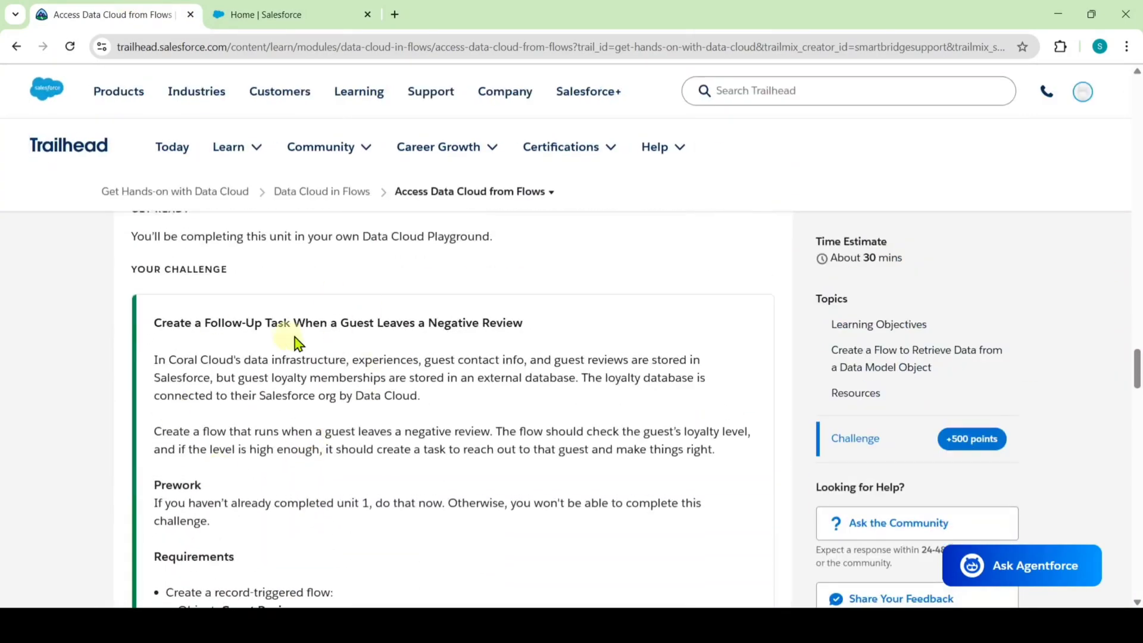
scroll(426, 331, down, 5)
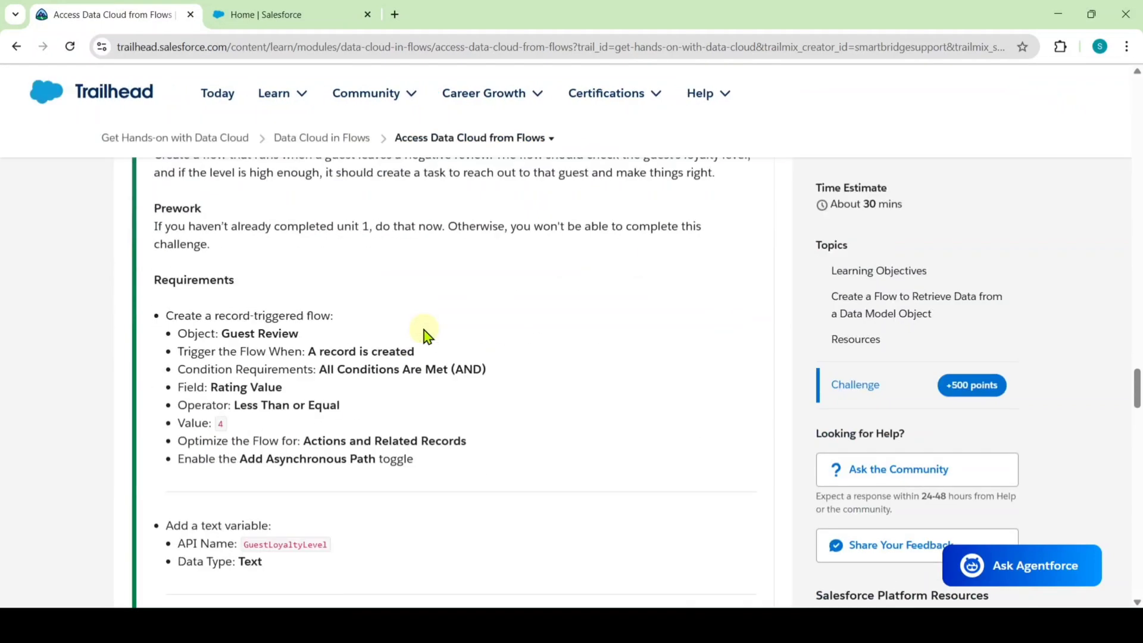
scroll(427, 337, down, 1)
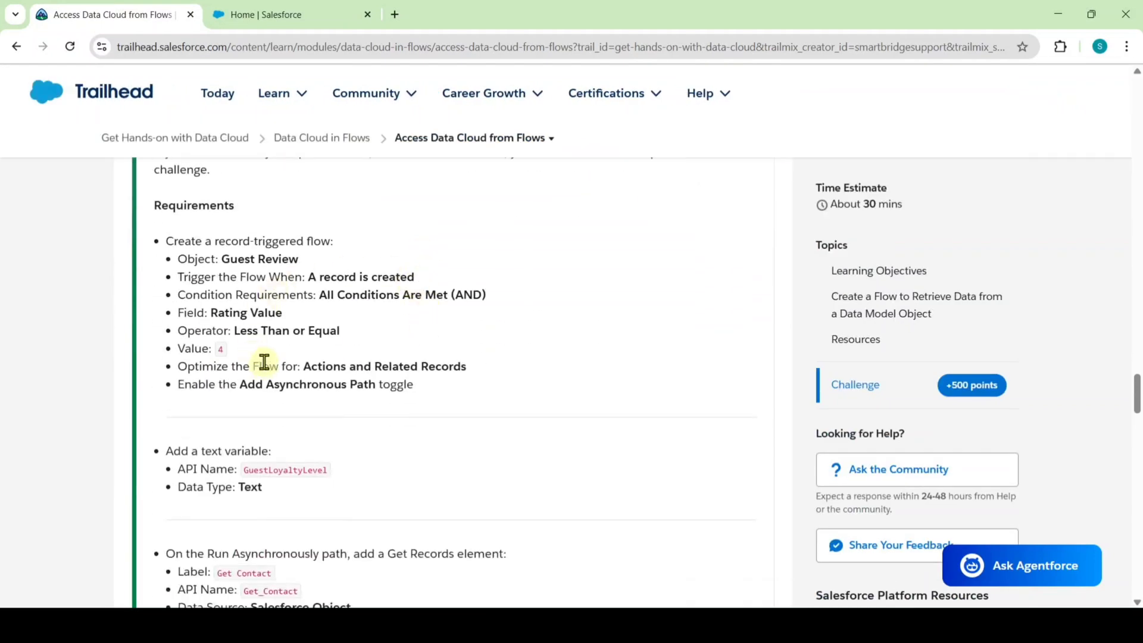
Find Flows in the Salesforce playground and create a new Record-Triggered Flow.
click(250, 13)
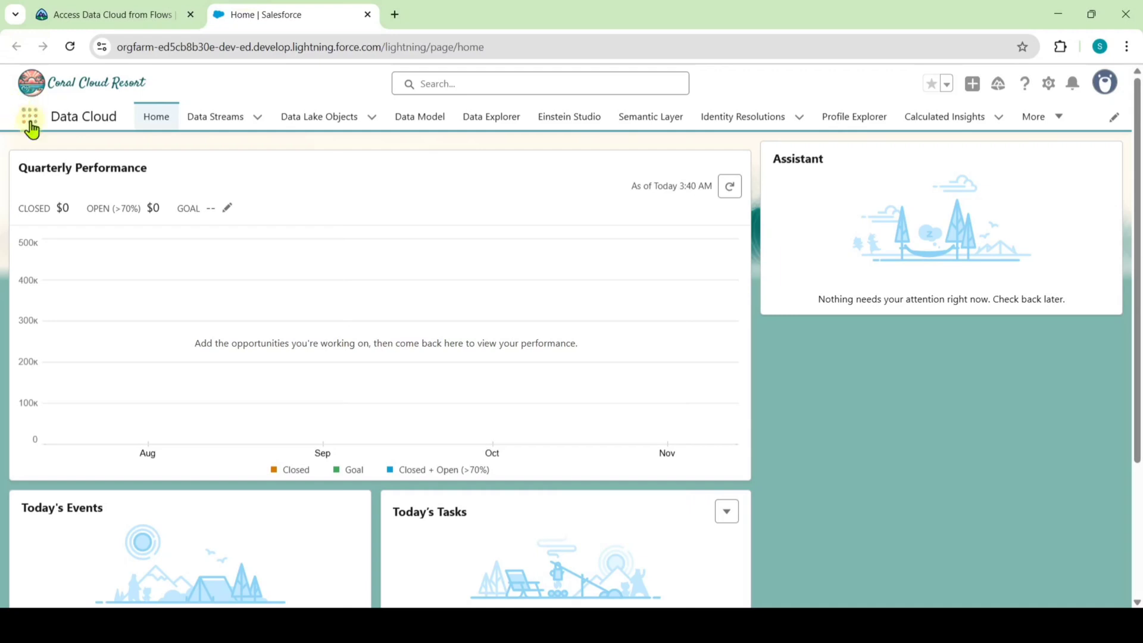
click(29, 122)
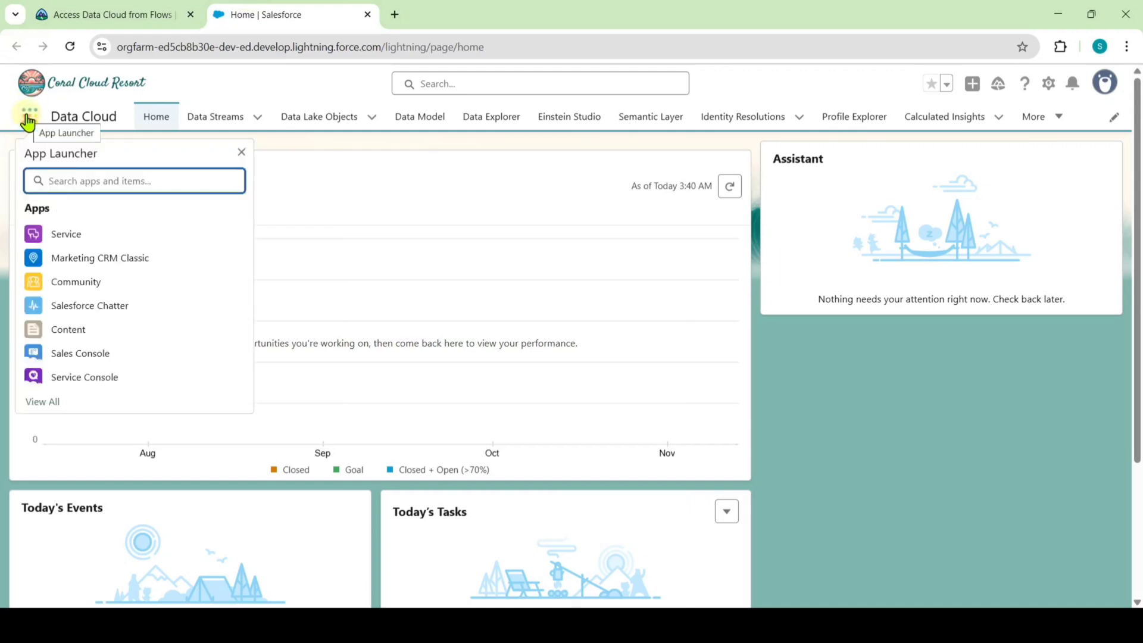
text(flows)
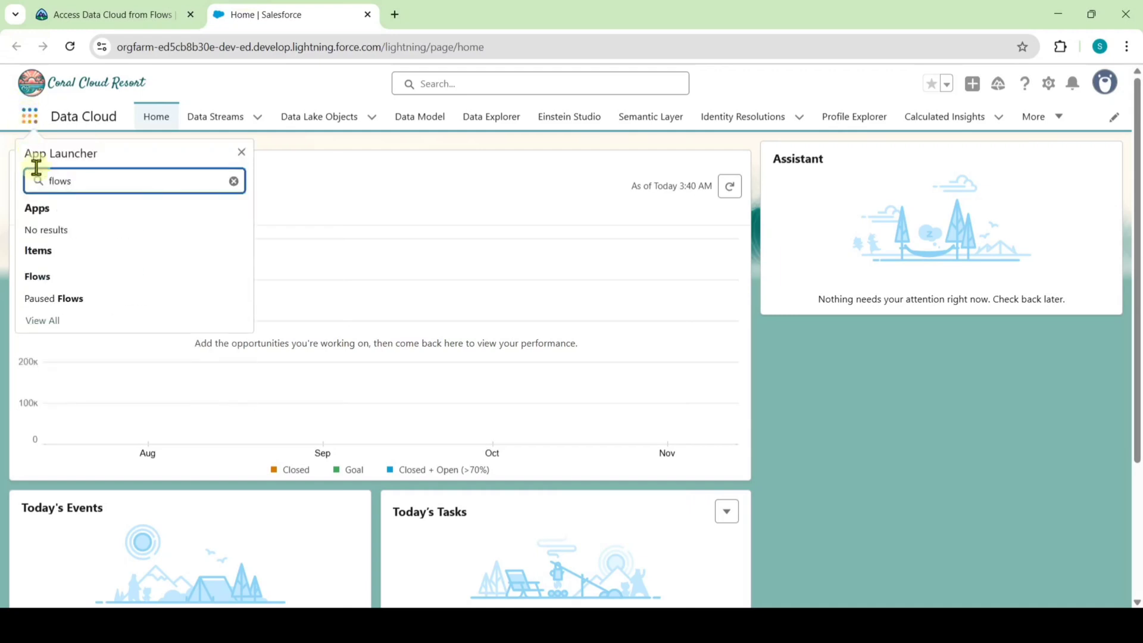
click(27, 278)
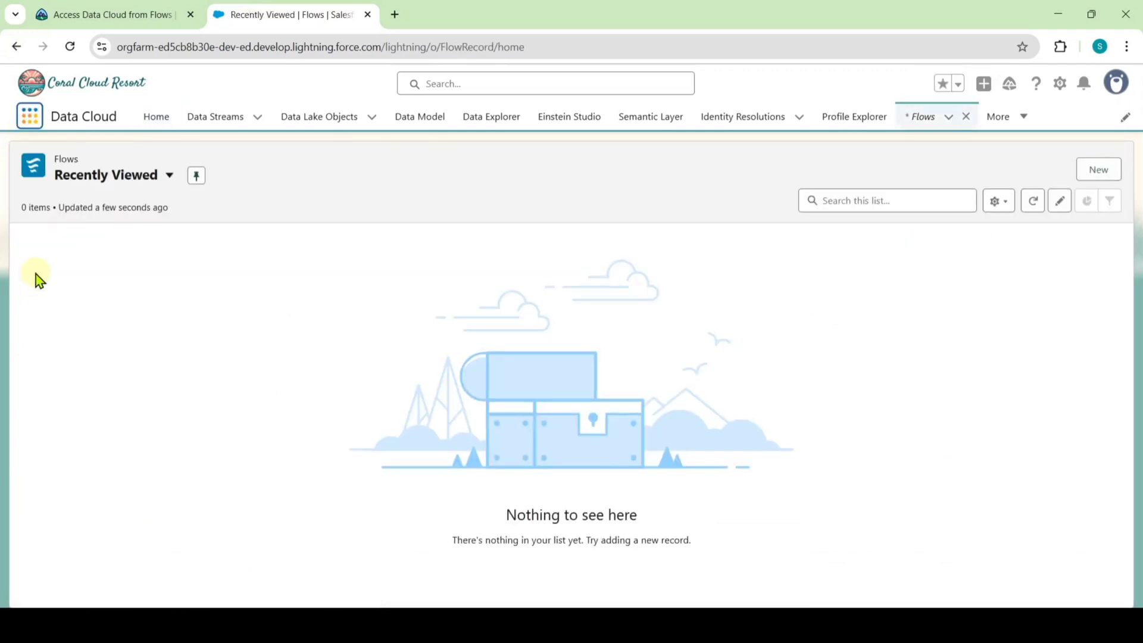
click(1094, 170)
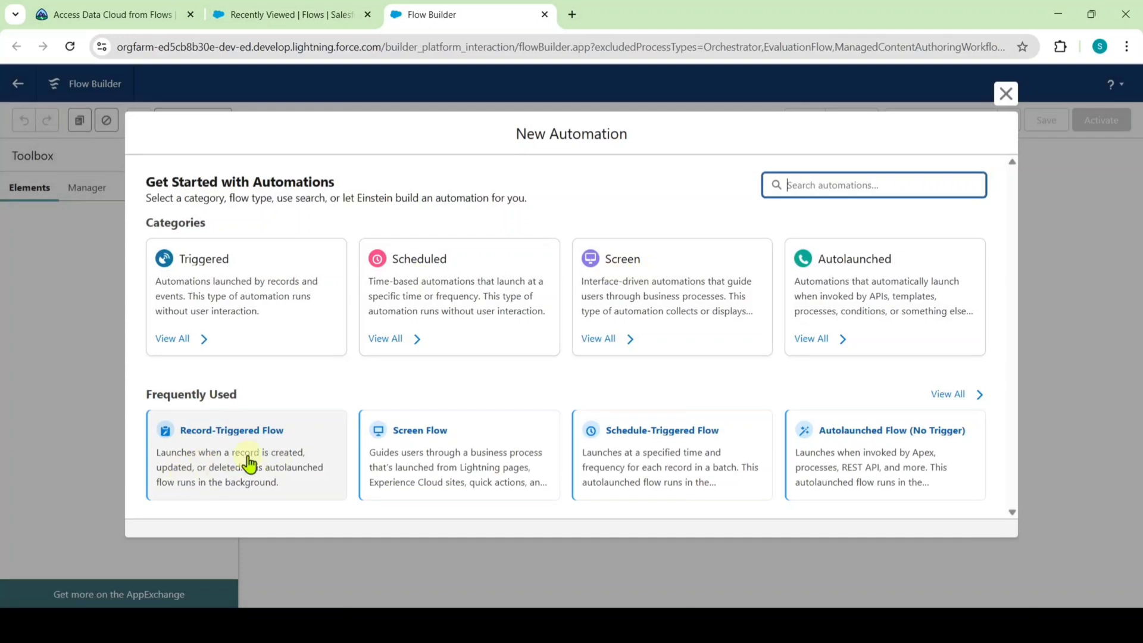
click(232, 448)
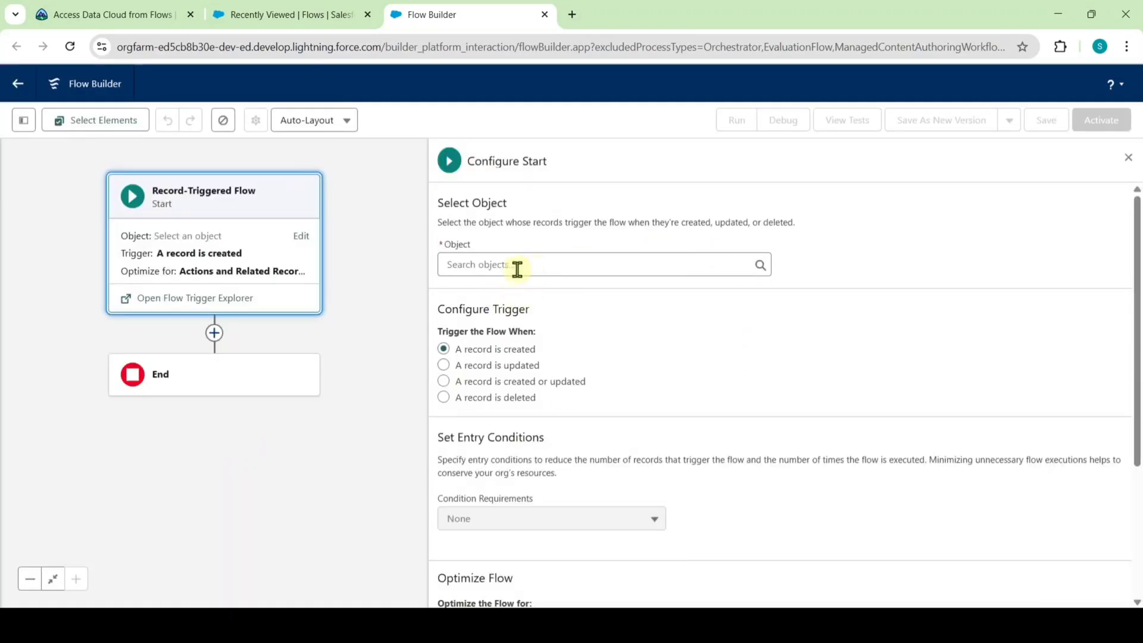
Set the flow's trigger object to Guest Review and its condition requirements to All Conditions Are Met (AND).
click(513, 266)
text(guest)
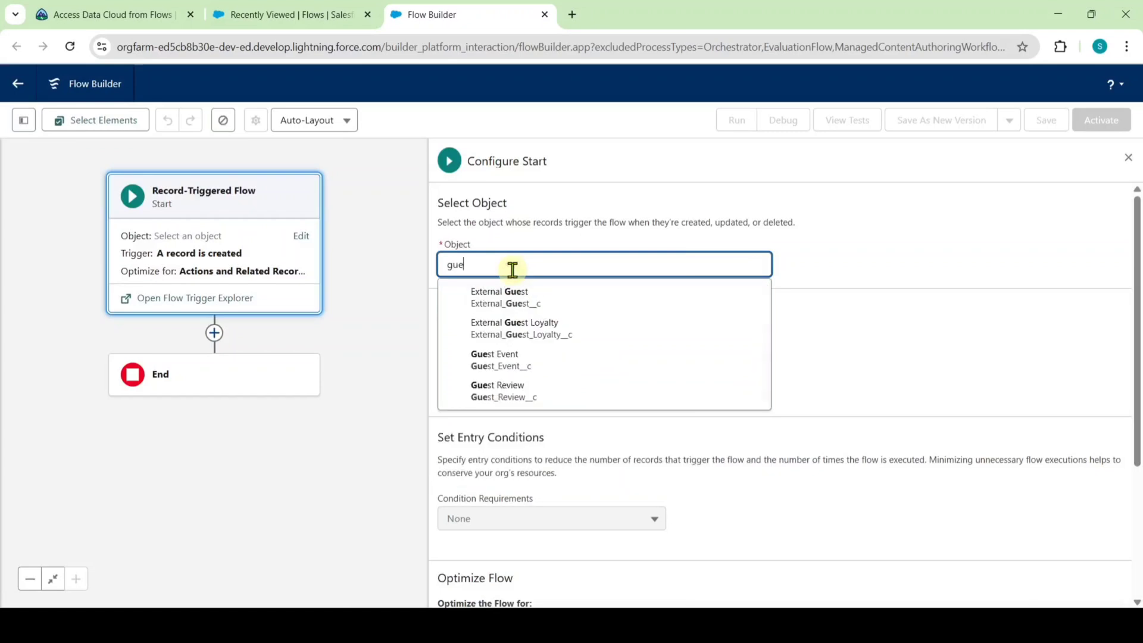
click(509, 390)
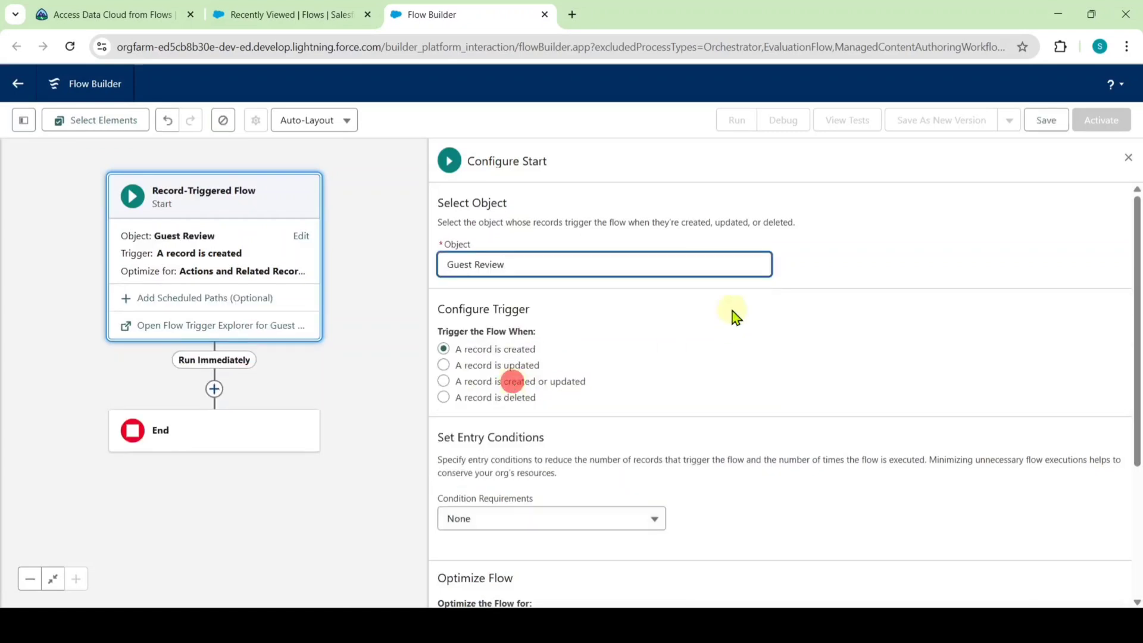
scroll(685, 228, down, 1)
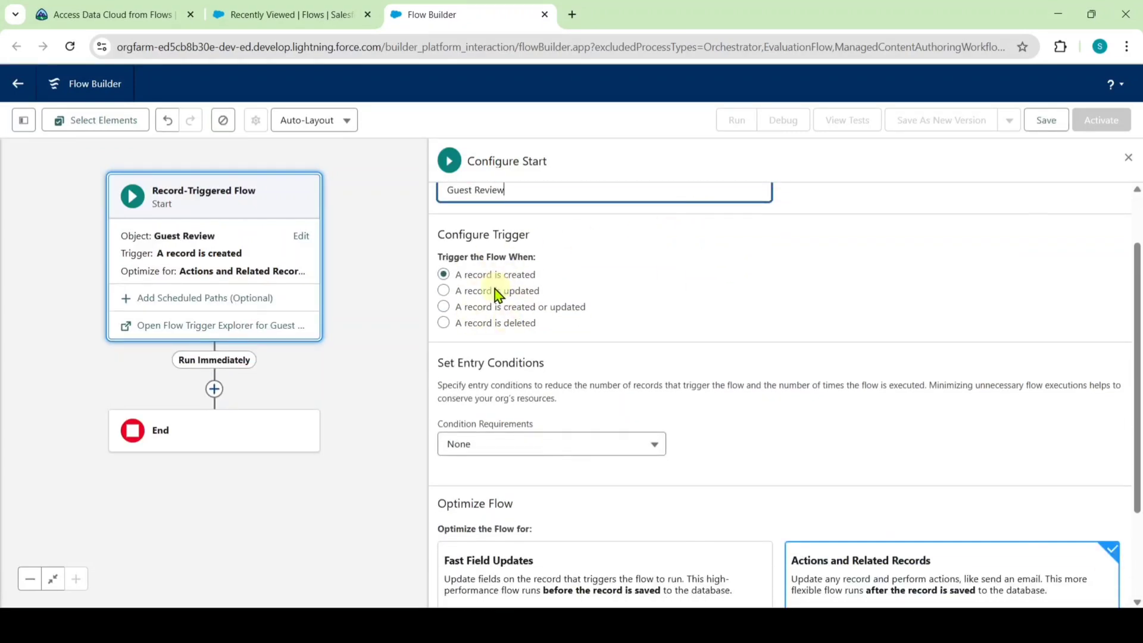
scroll(660, 268, down, 2)
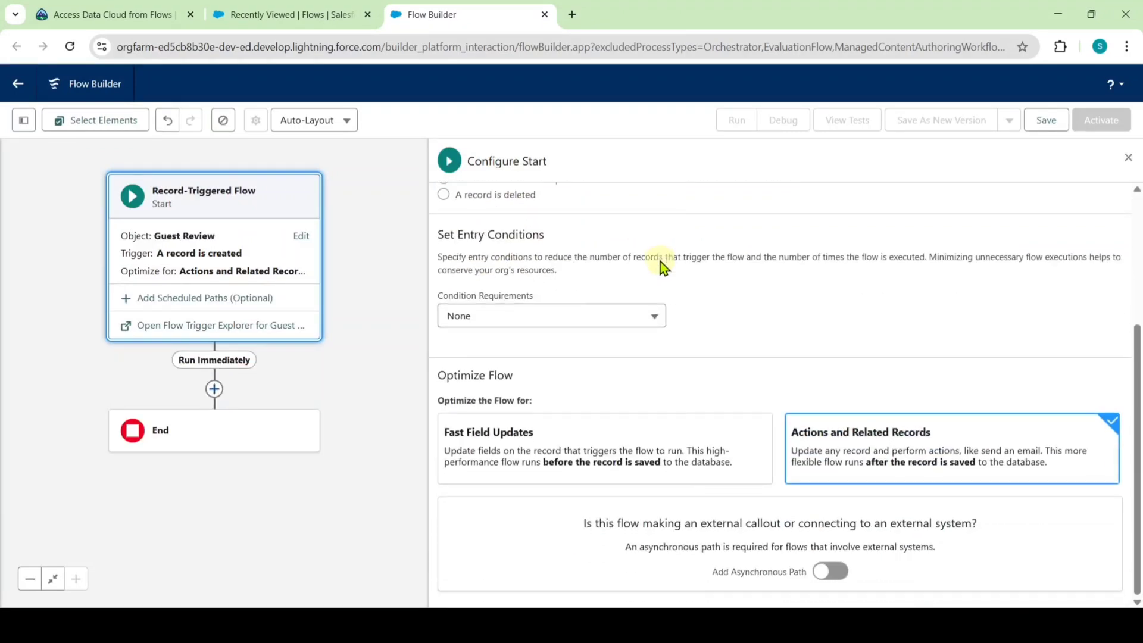
click(512, 316)
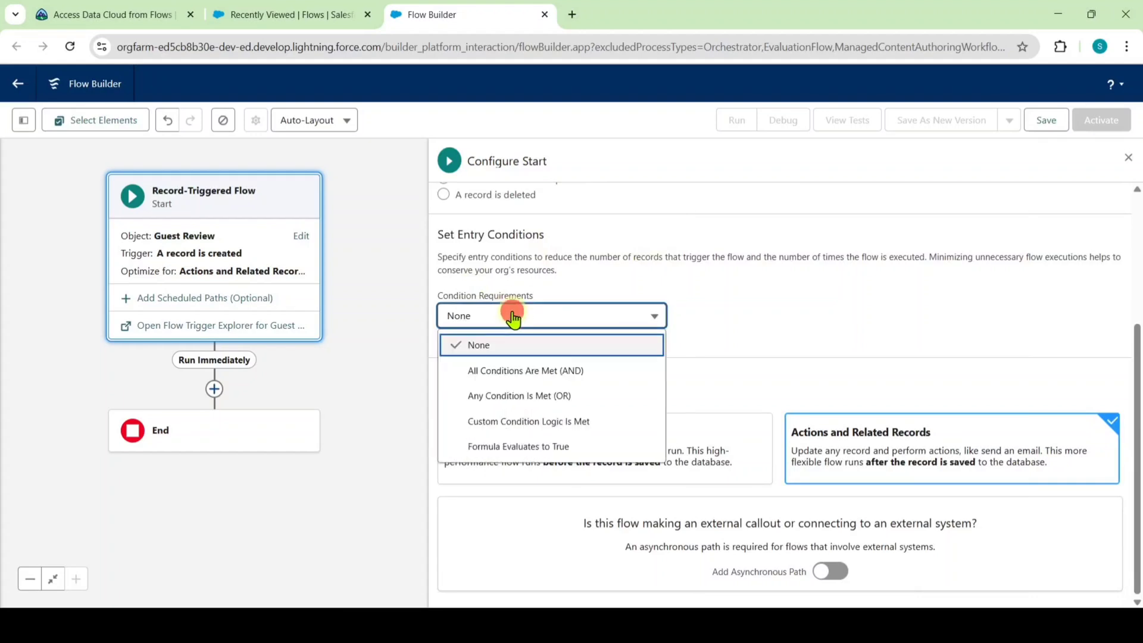
click(530, 371)
Add the entry condition Rating Value Less Than or Equal 4 and enable the asynchronous path for the flow start.
scroll(630, 271, down, 1)
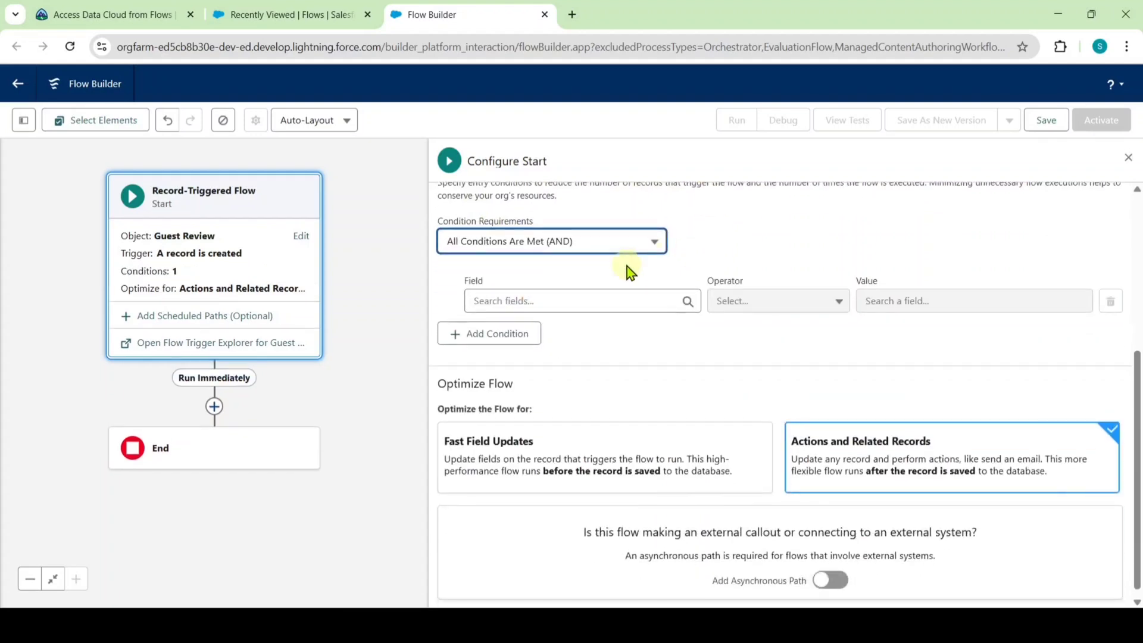
click(598, 301)
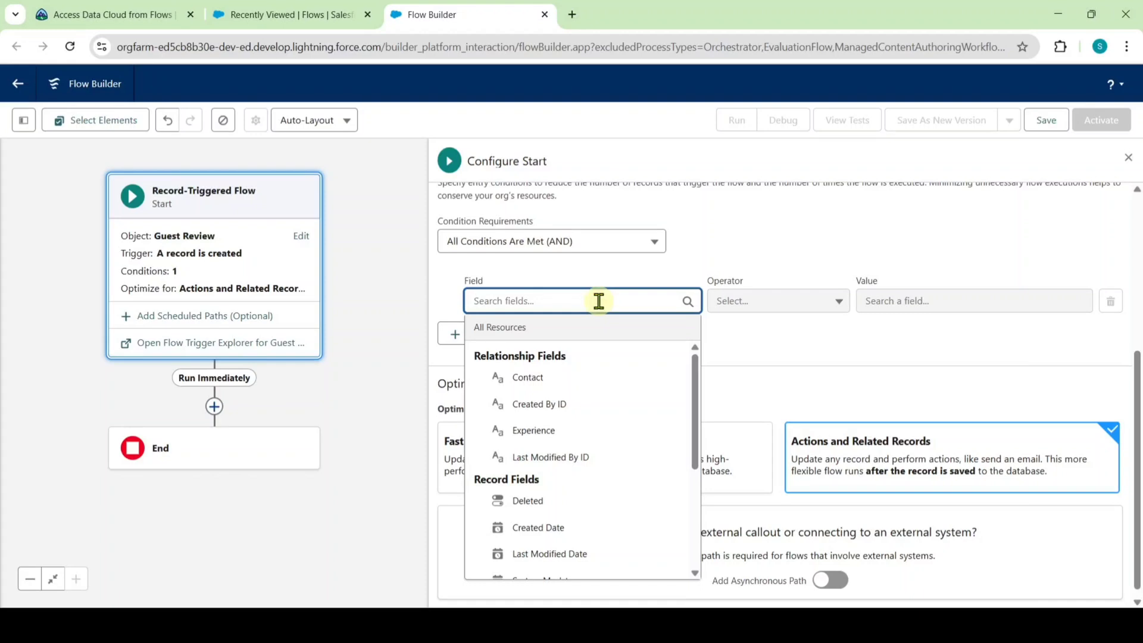
text(rating)
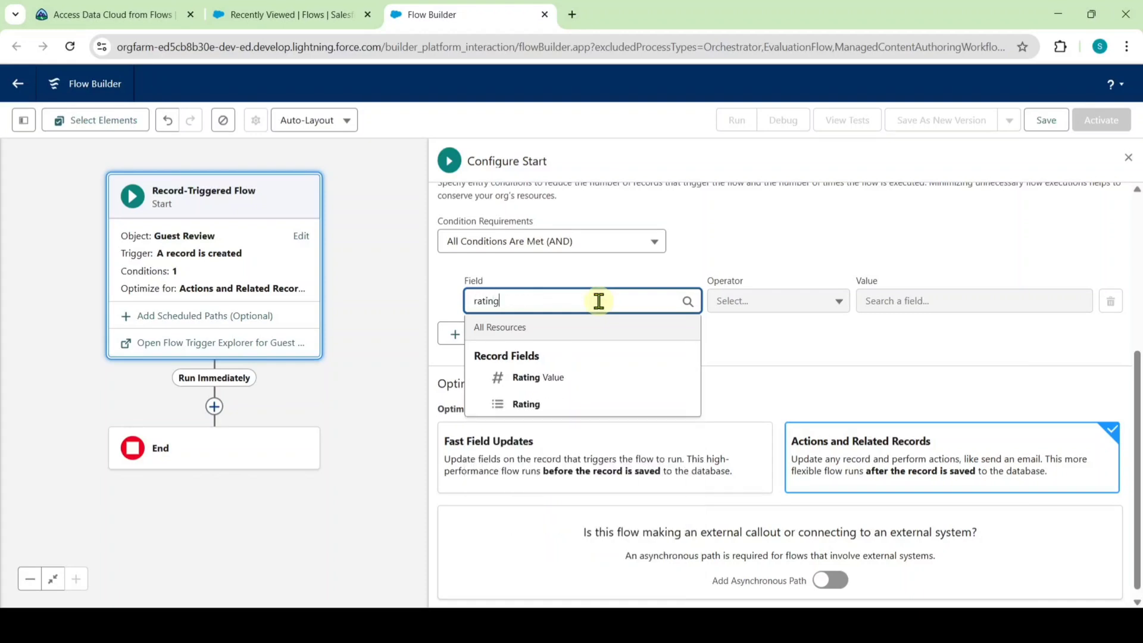
click(596, 384)
click(777, 300)
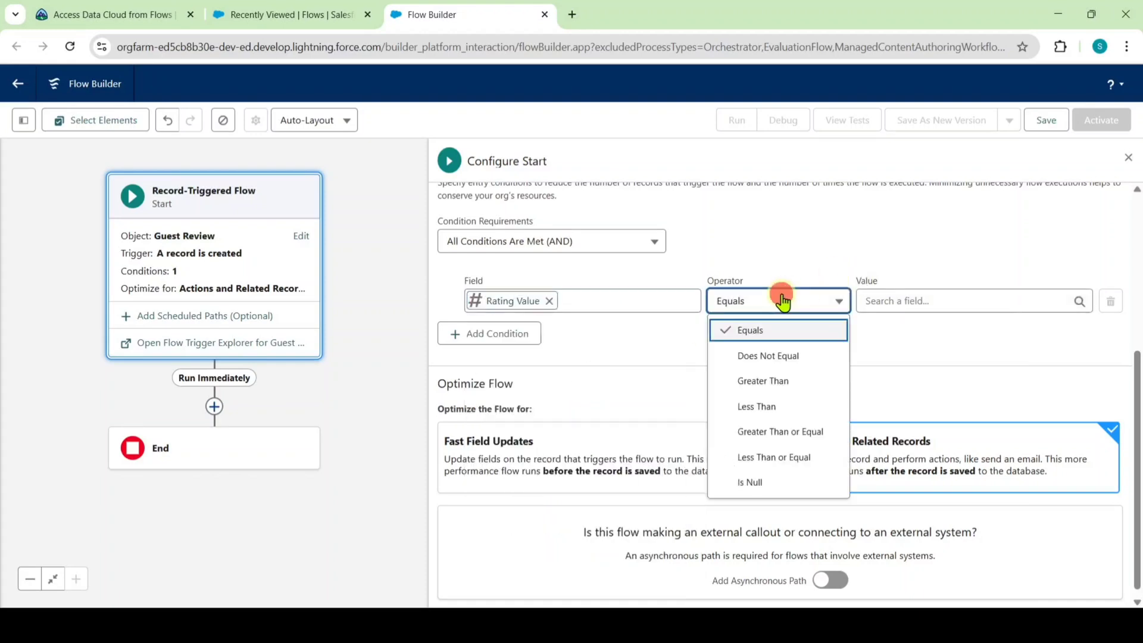
click(772, 456)
click(902, 296)
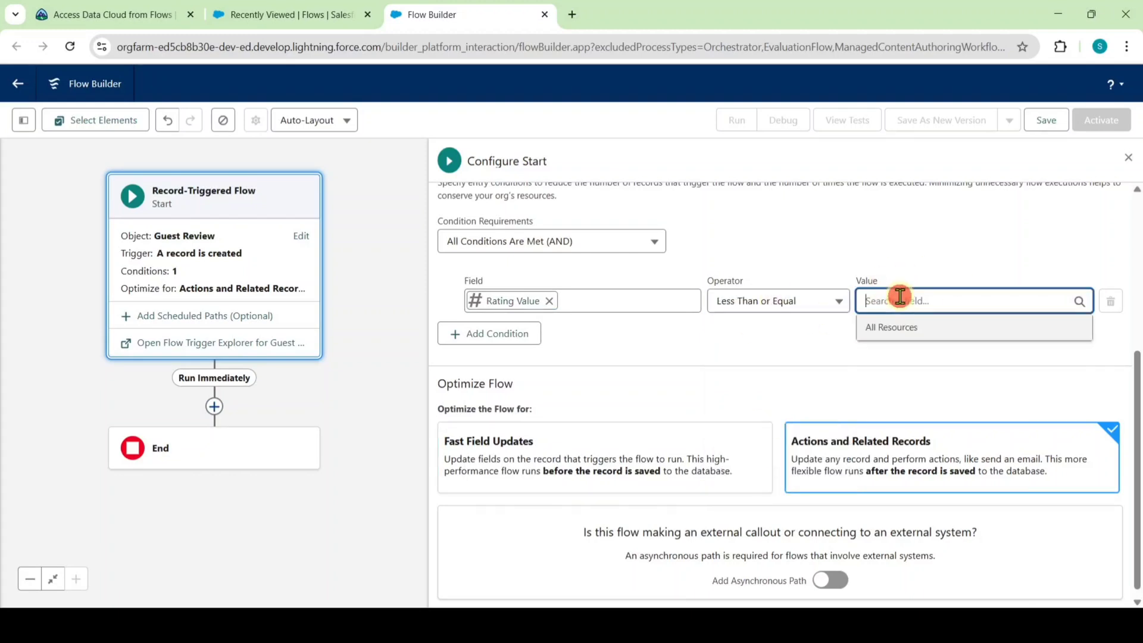
text(4)
click(709, 348)
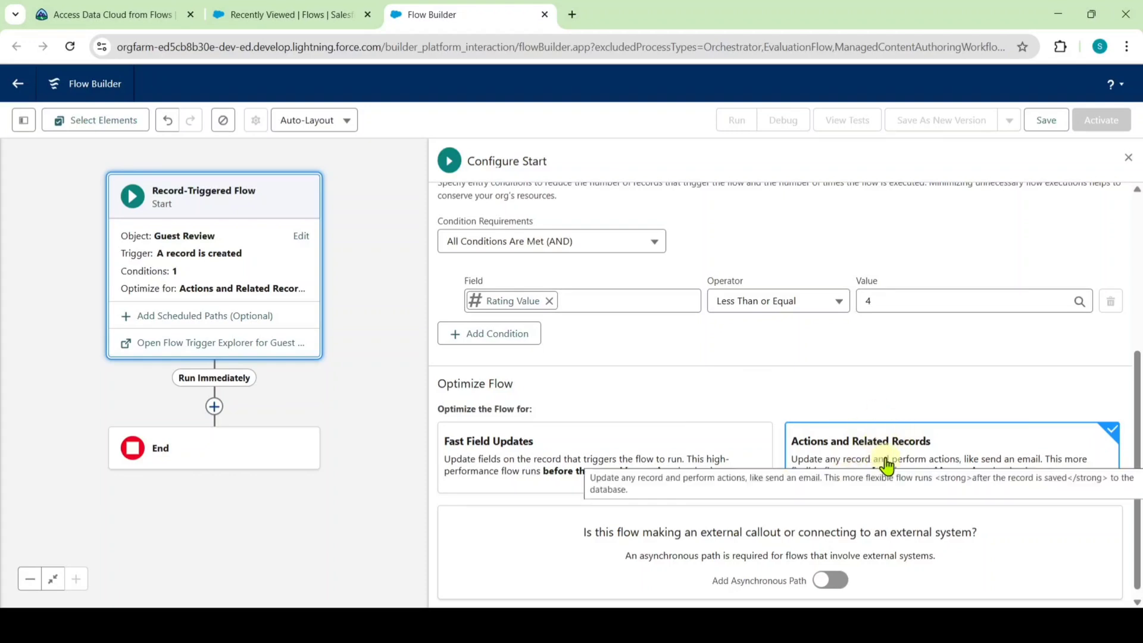
click(824, 580)
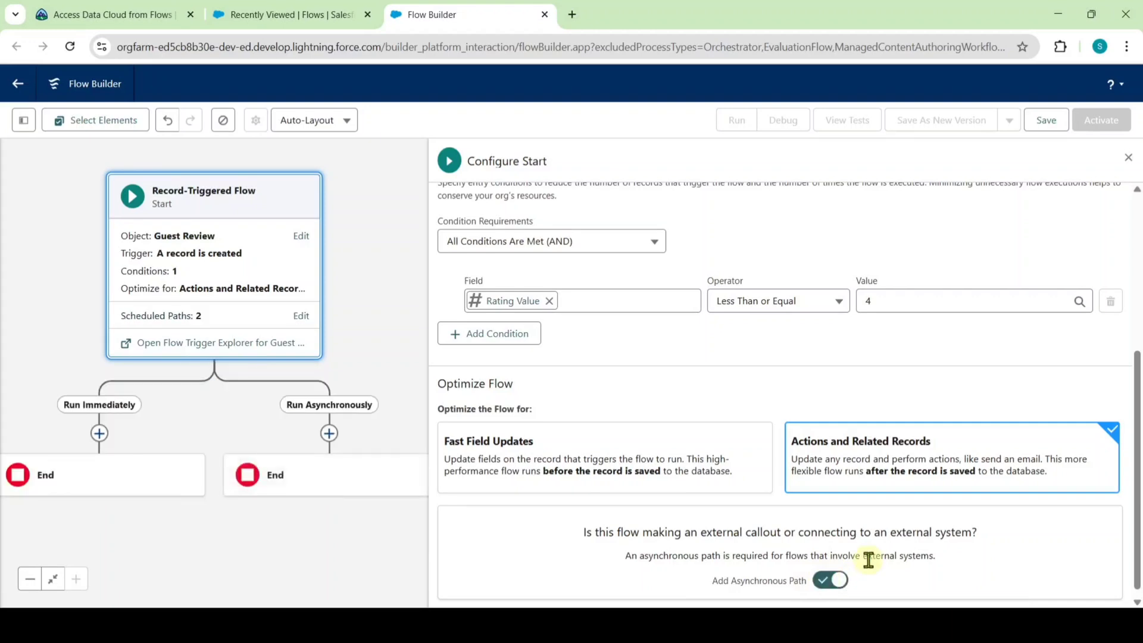
click(1129, 158)
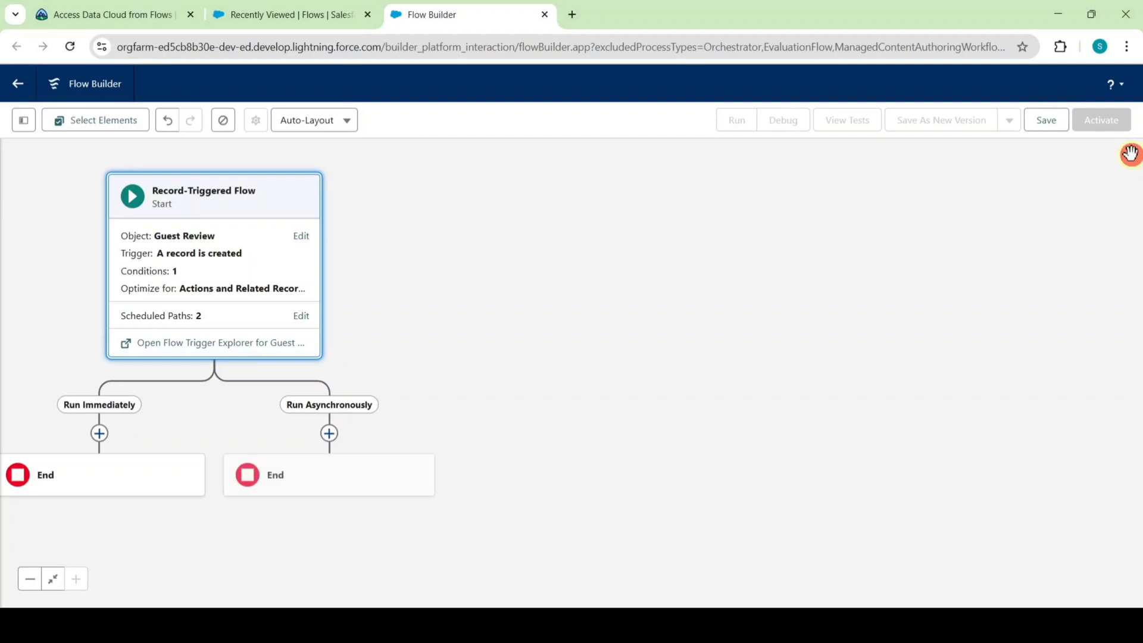
Copy the text variable's API name GuestLoyaltyLevel from the Trailhead challenge requirements.
click(272, 7)
click(137, 14)
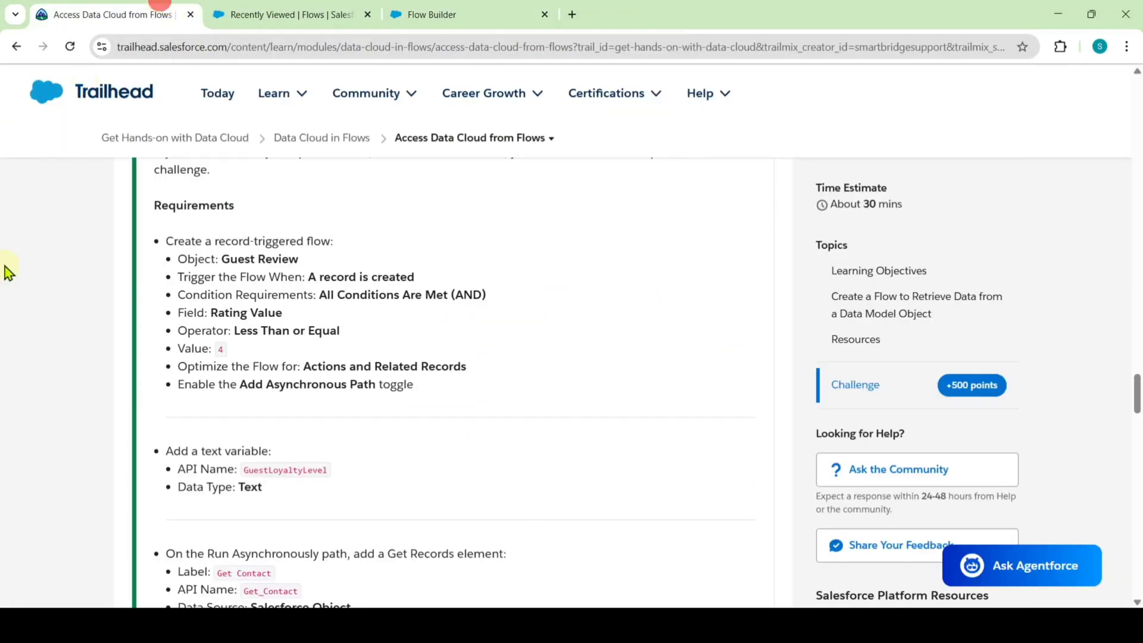
scroll(238, 298, down, 2)
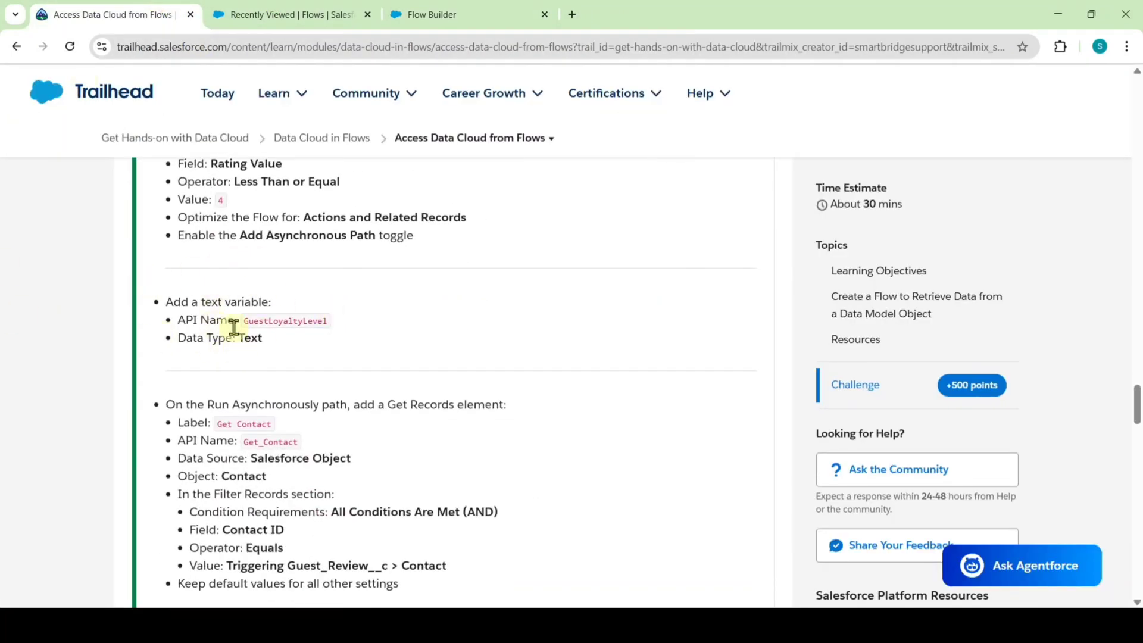
drag(246, 320, 324, 318)
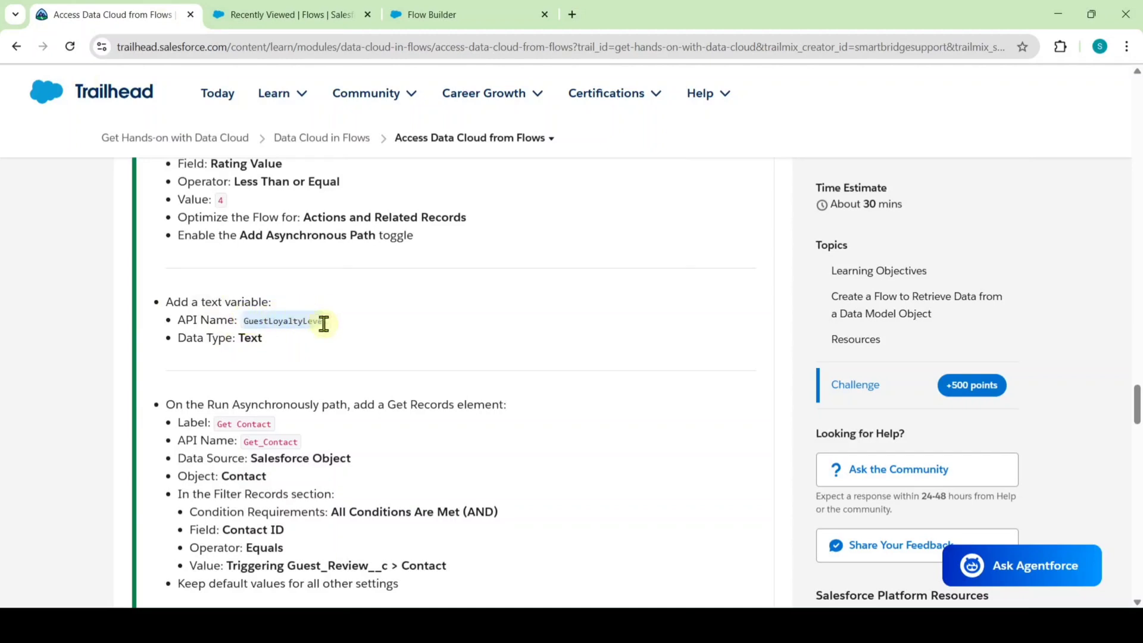
click(327, 334)
drag(246, 320, 327, 327)
right_click(306, 323)
click(338, 340)
Switch to Flow Builder and create a variable resource with API name GuestLoyaltyLevel and data type Text.
click(450, 8)
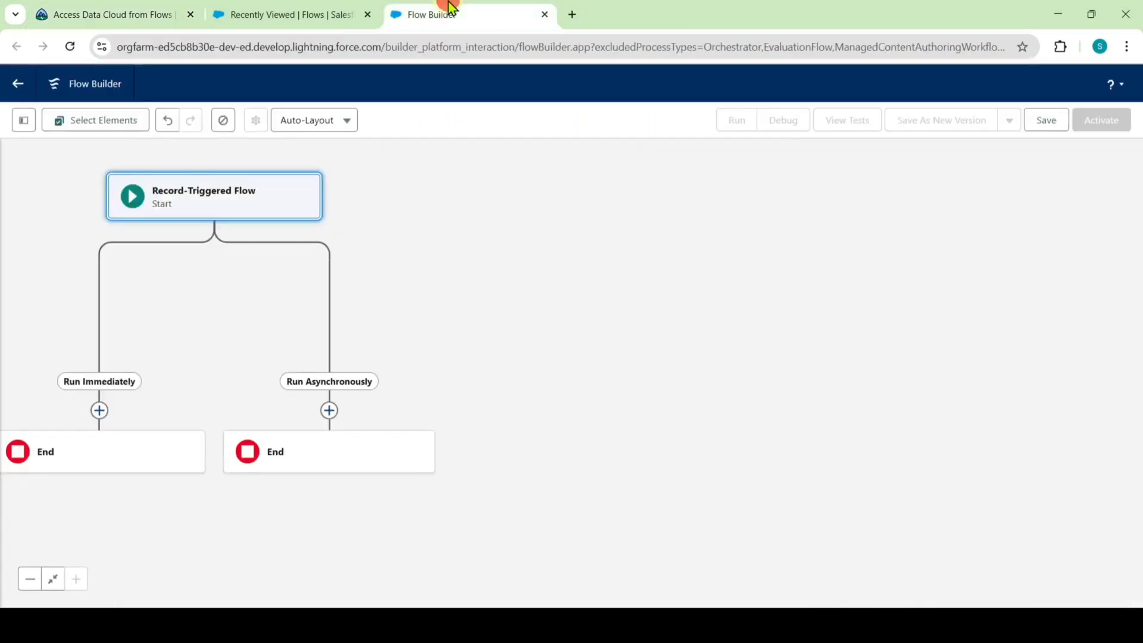
click(23, 122)
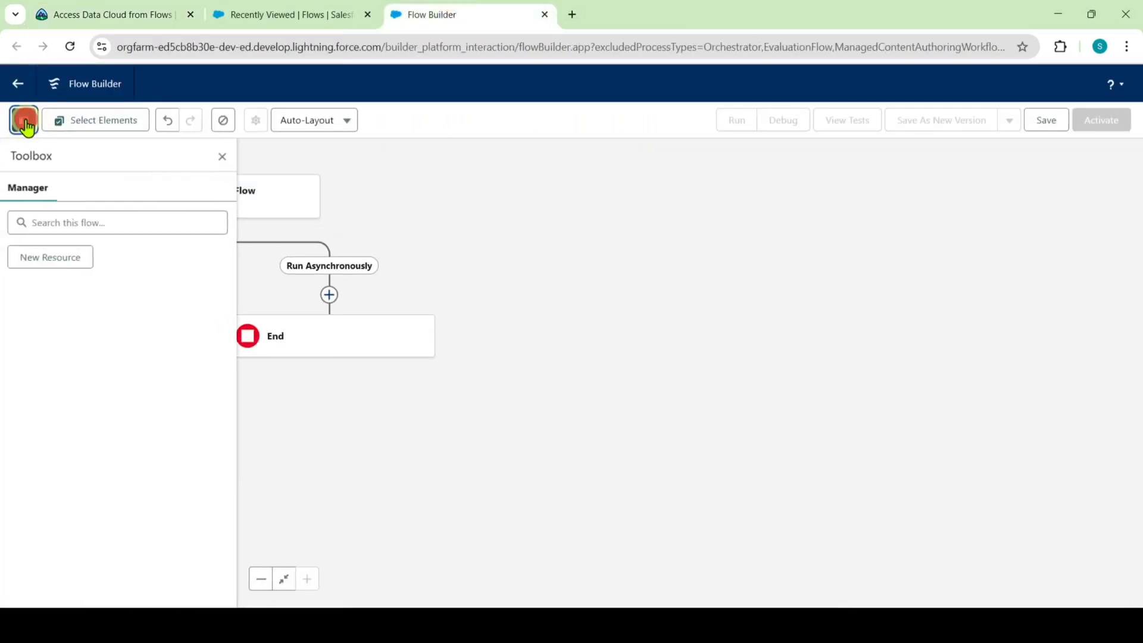
click(57, 258)
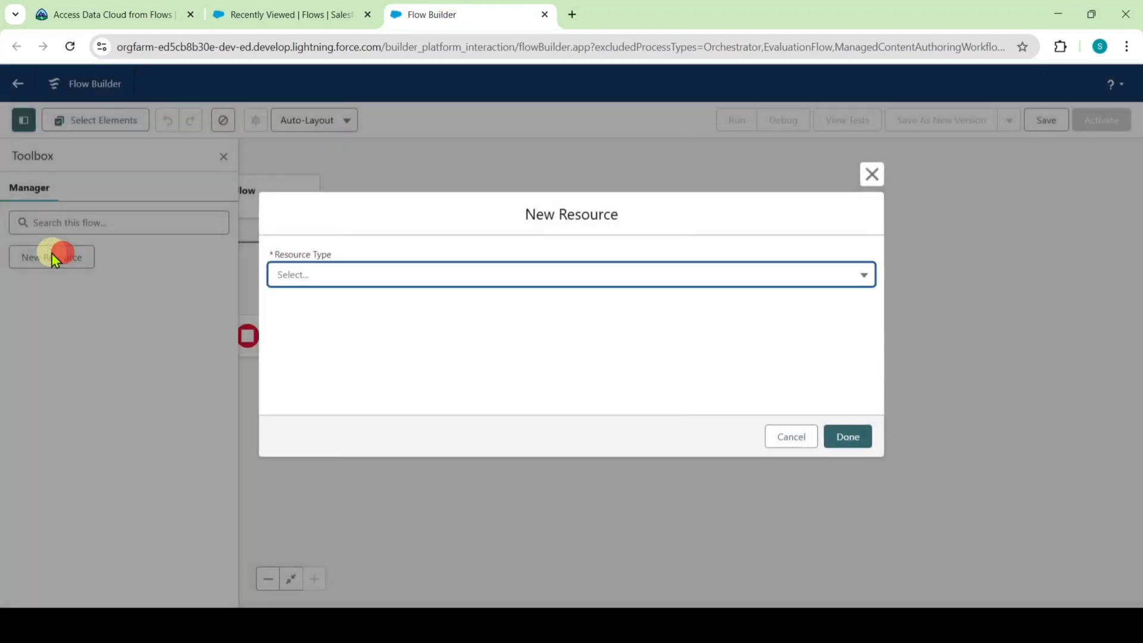
click(320, 275)
click(331, 301)
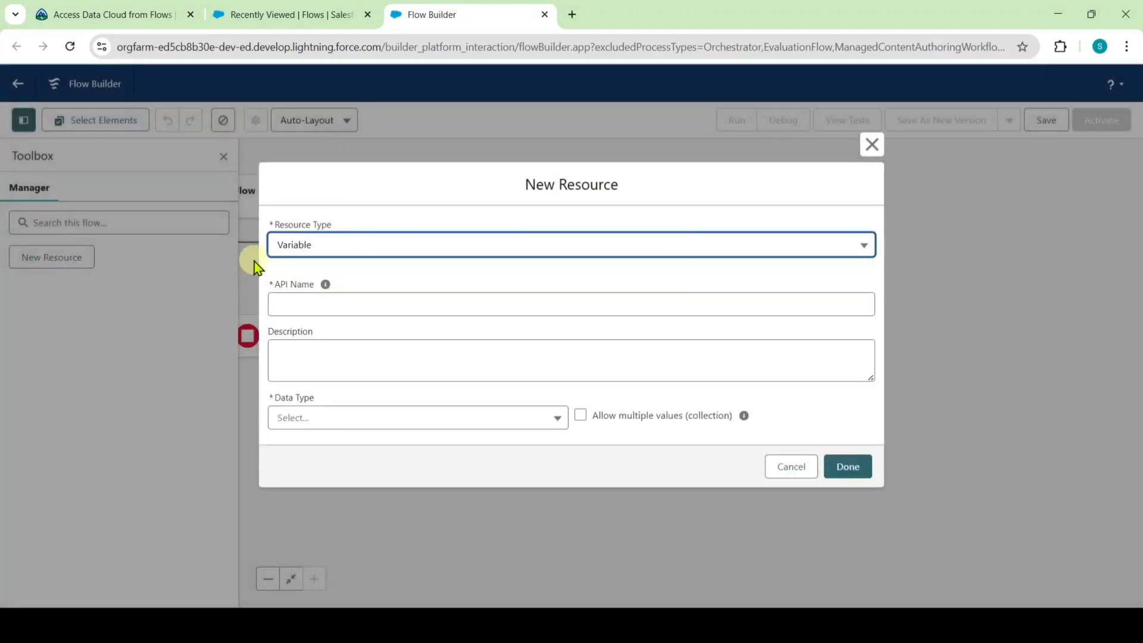
click(306, 306)
key(ctrl+v)
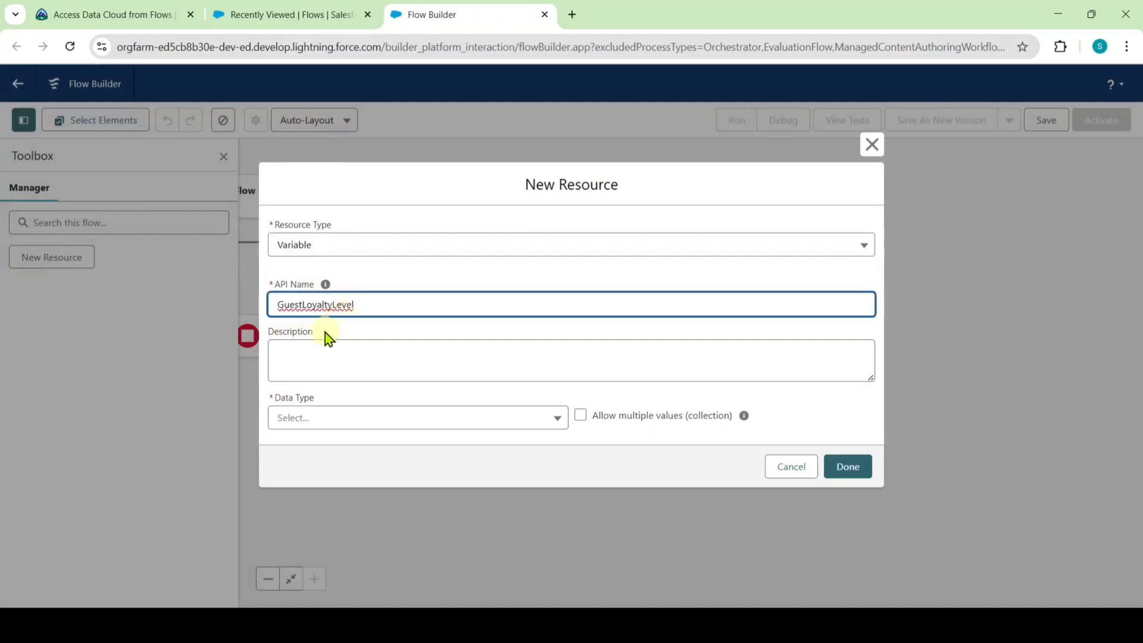
click(313, 420)
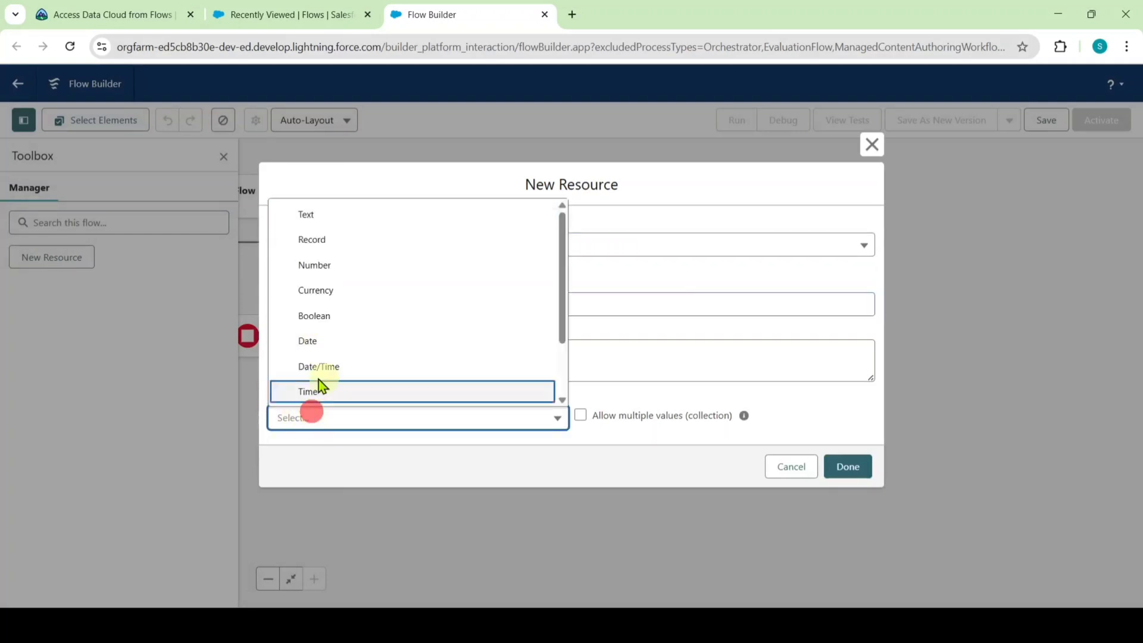
click(322, 221)
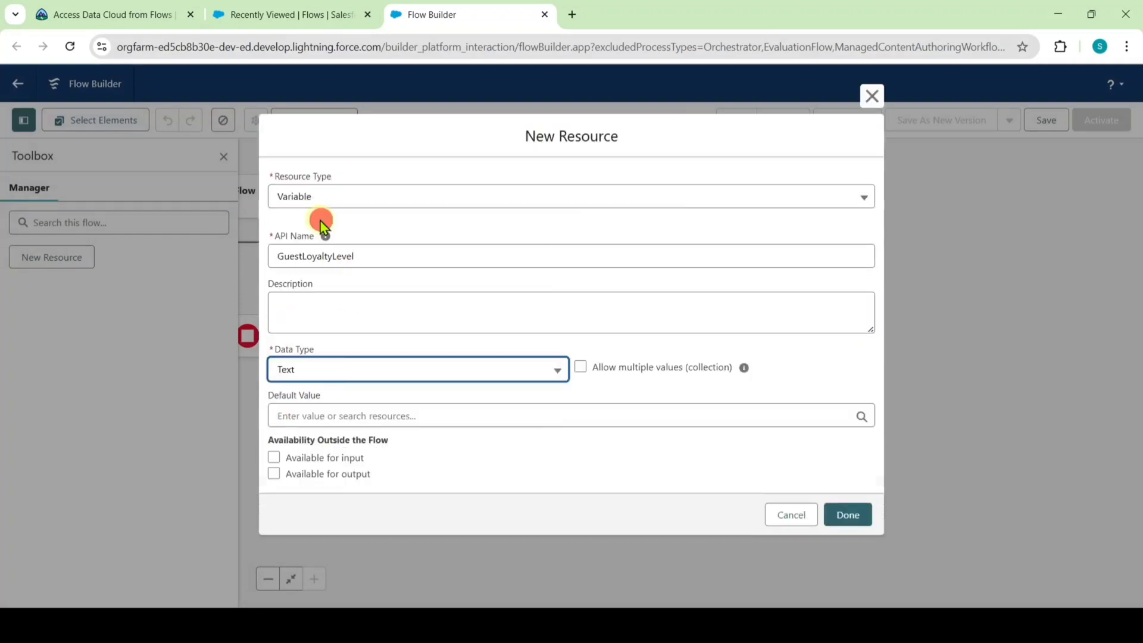
click(860, 520)
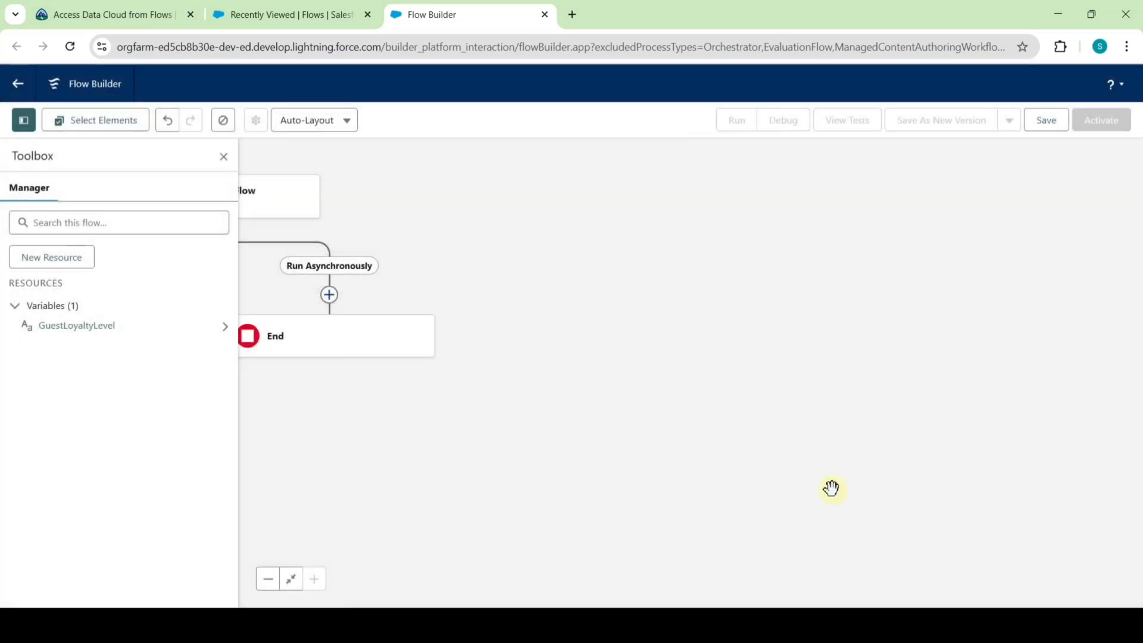
Copy the first Get Records element's label, Get Contact, from the Trailhead challenge requirements.
drag(524, 442, 875, 454)
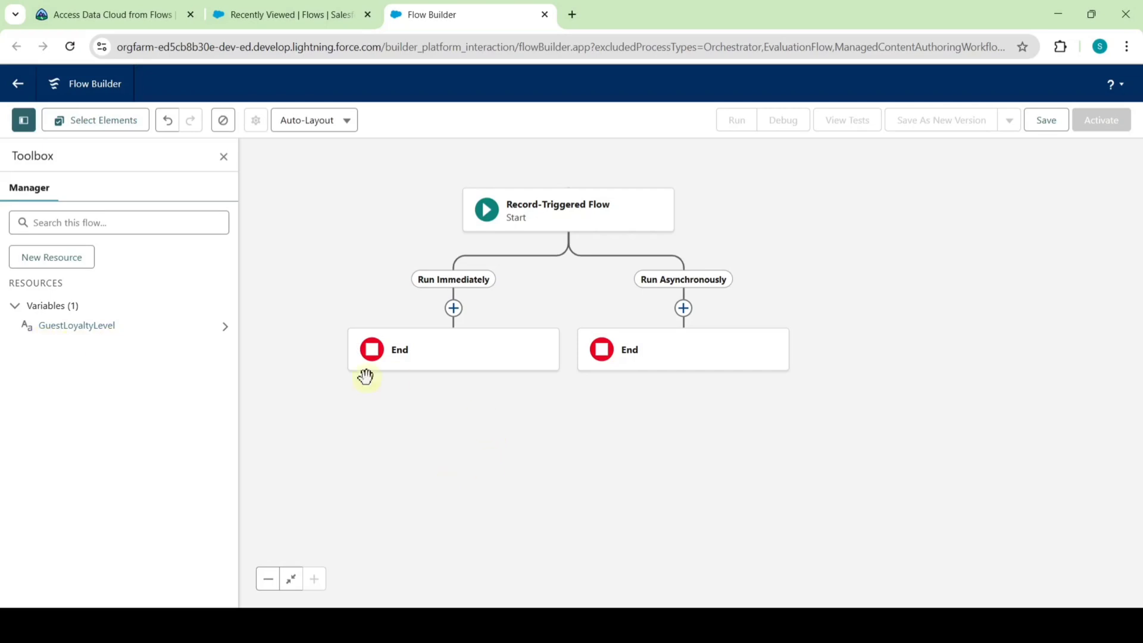
click(156, 14)
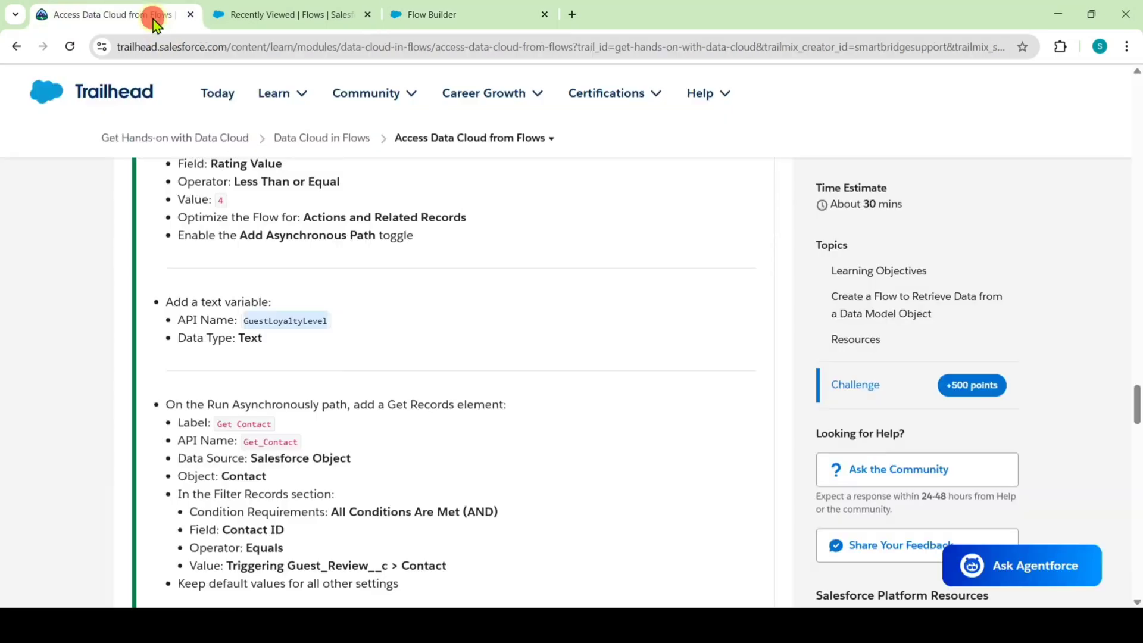
scroll(408, 382, down, 3)
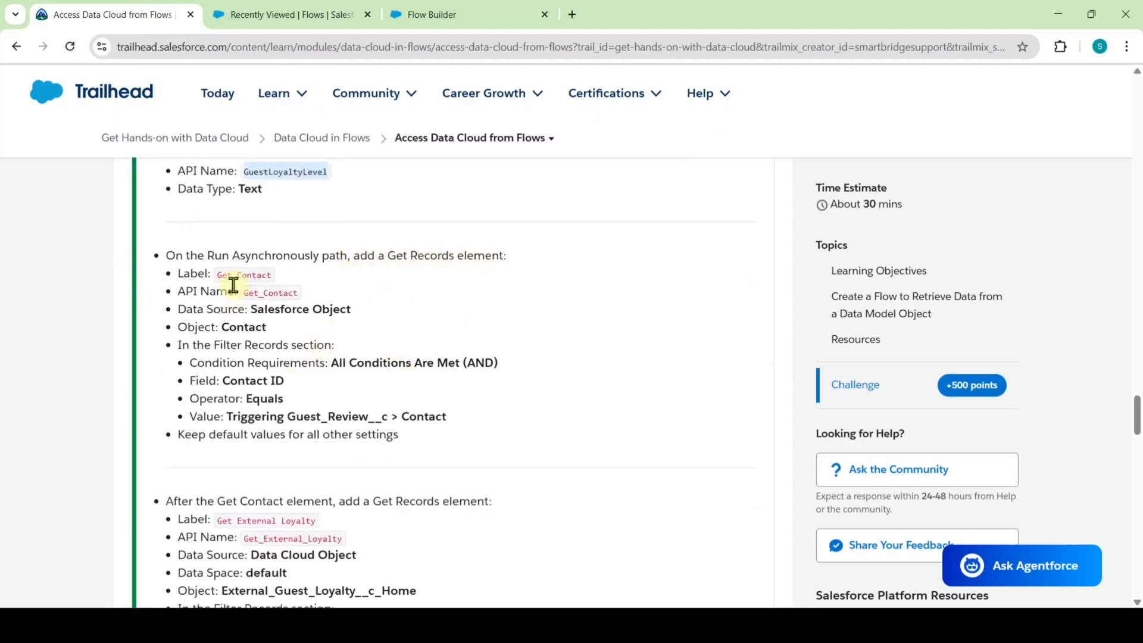
drag(218, 274, 278, 274)
right_click(265, 272)
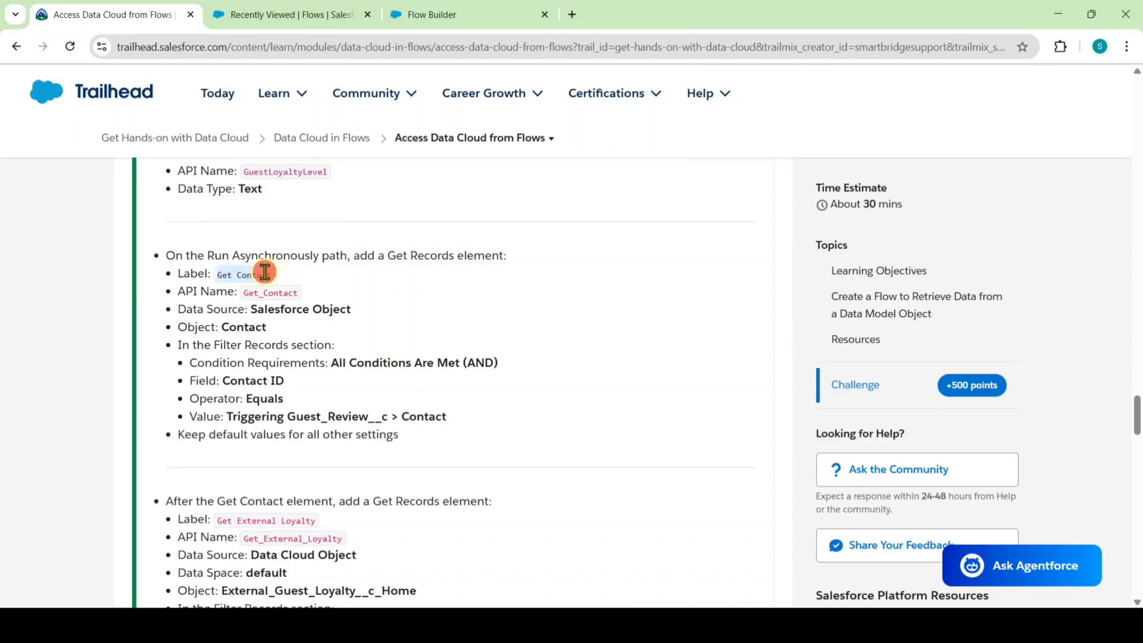
click(284, 292)
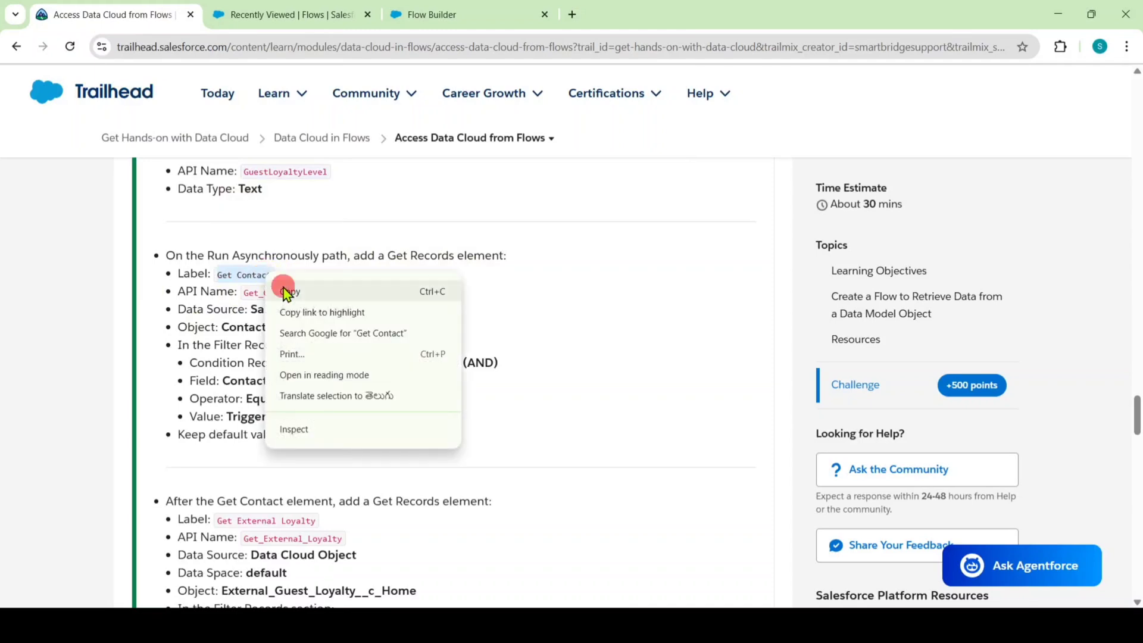
Add a Get Records element labelled Get Contact on the flow's Run Asynchronously path.
click(418, 15)
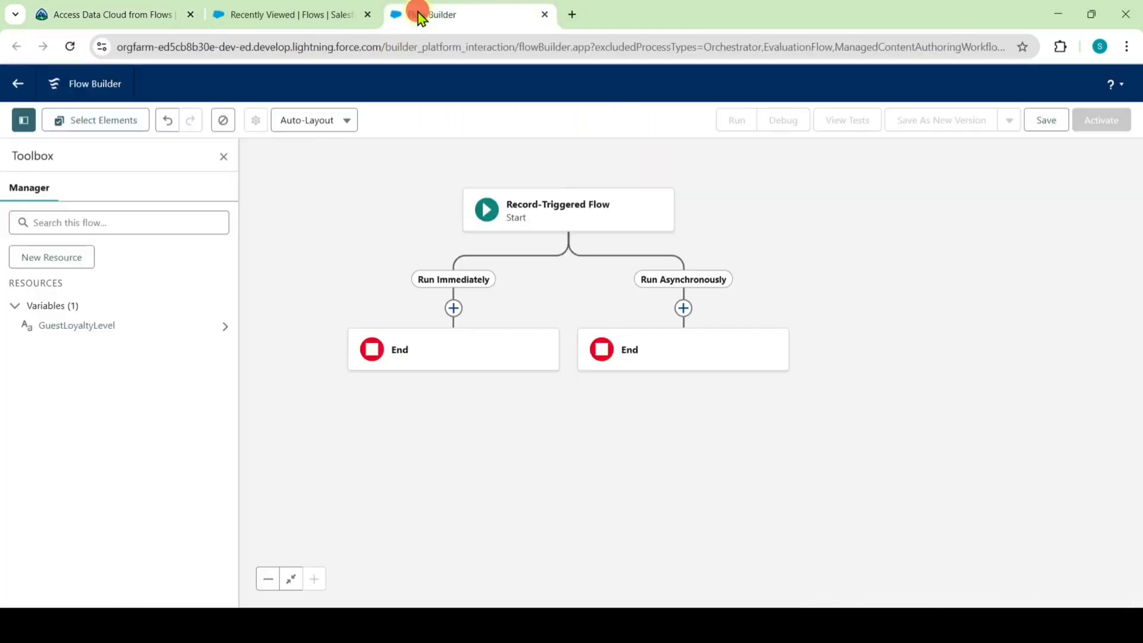
click(684, 311)
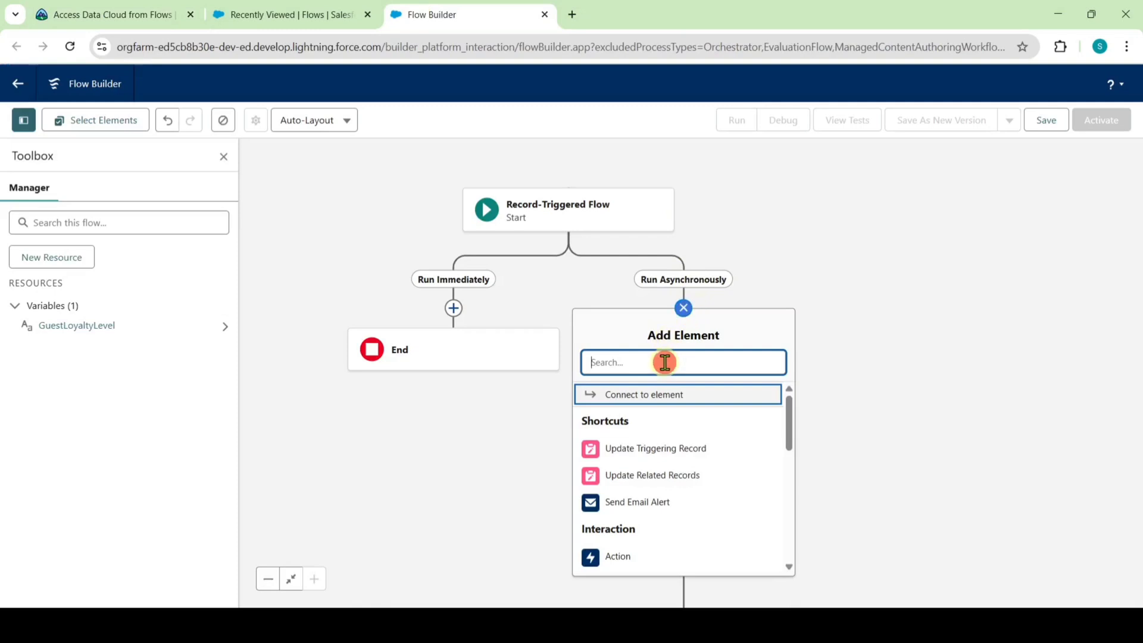
text(get rec)
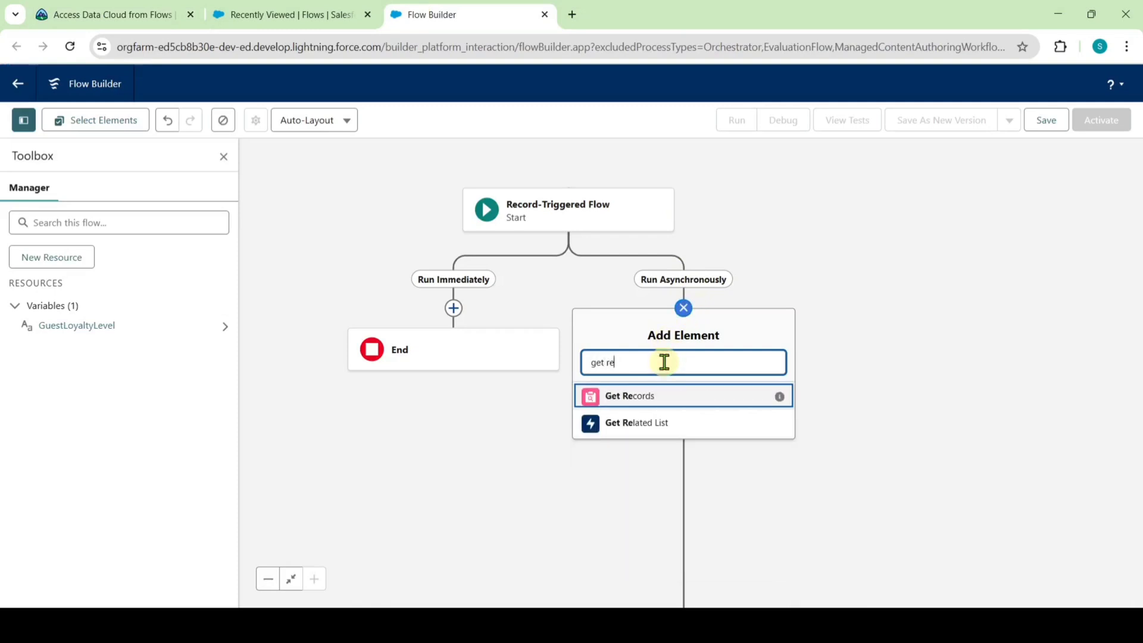
click(651, 398)
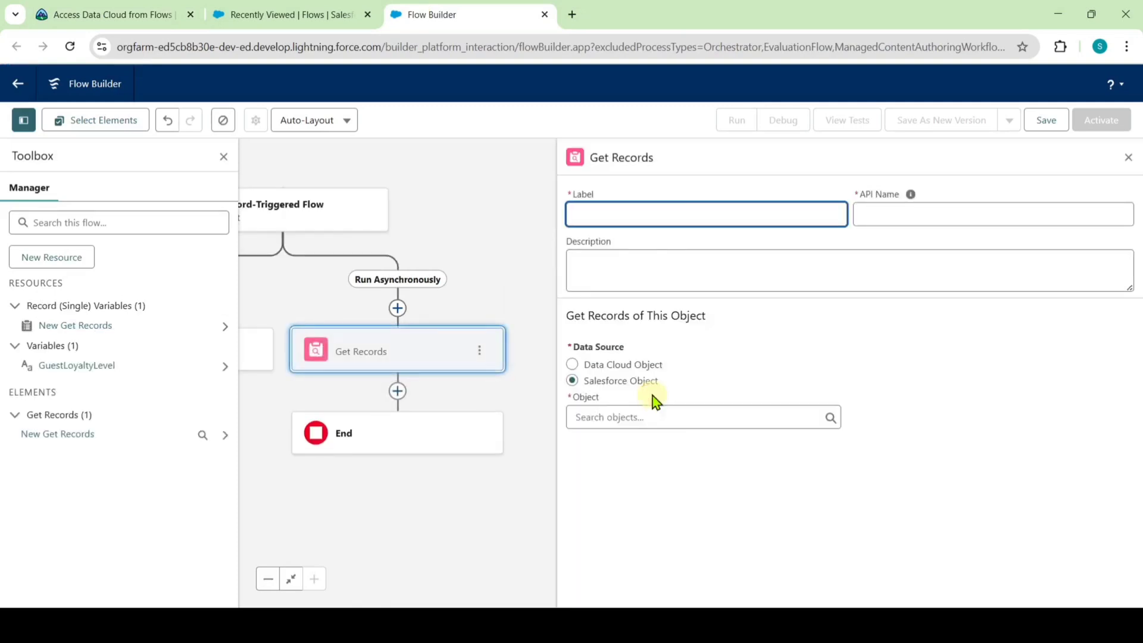
click(642, 218)
text(Get Contact)
click(641, 179)
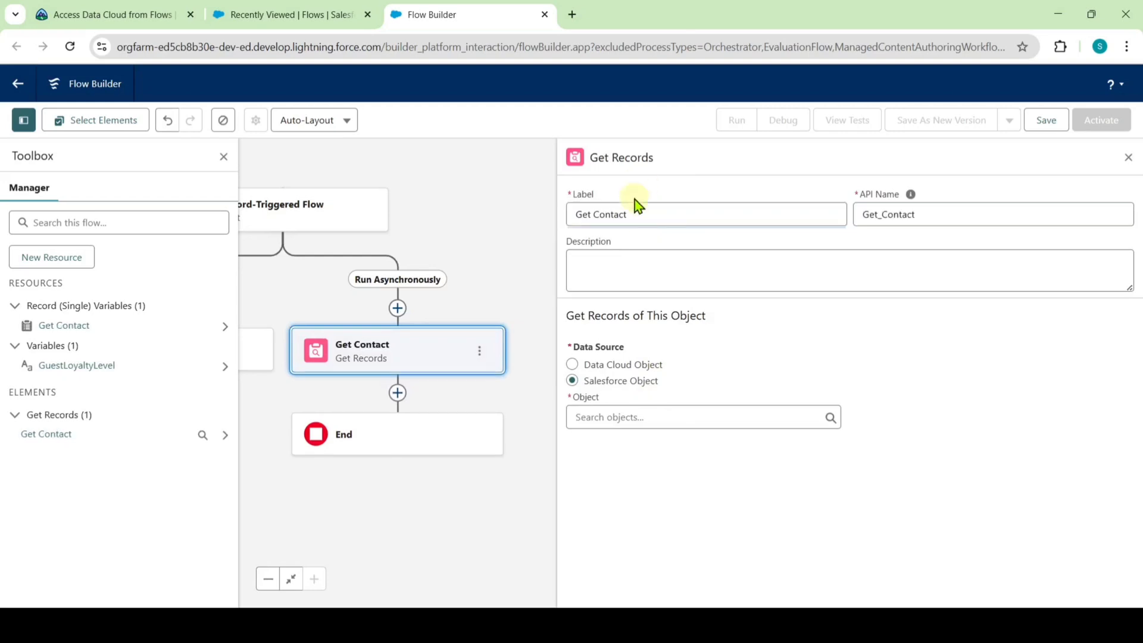
Set the Get Contact element to retrieve records of the Contact object.
click(638, 419)
text(conta)
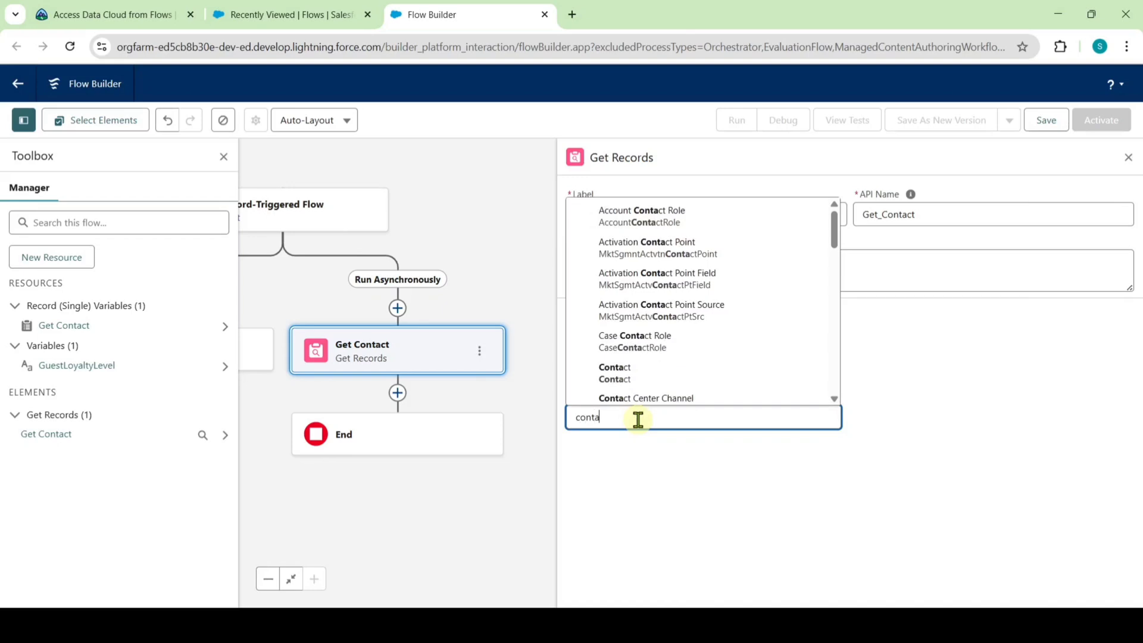
click(619, 370)
Filter the Contact records by Contact ID Equals Triggering Guest_Review__c > Contact.
scroll(781, 351, down, 2)
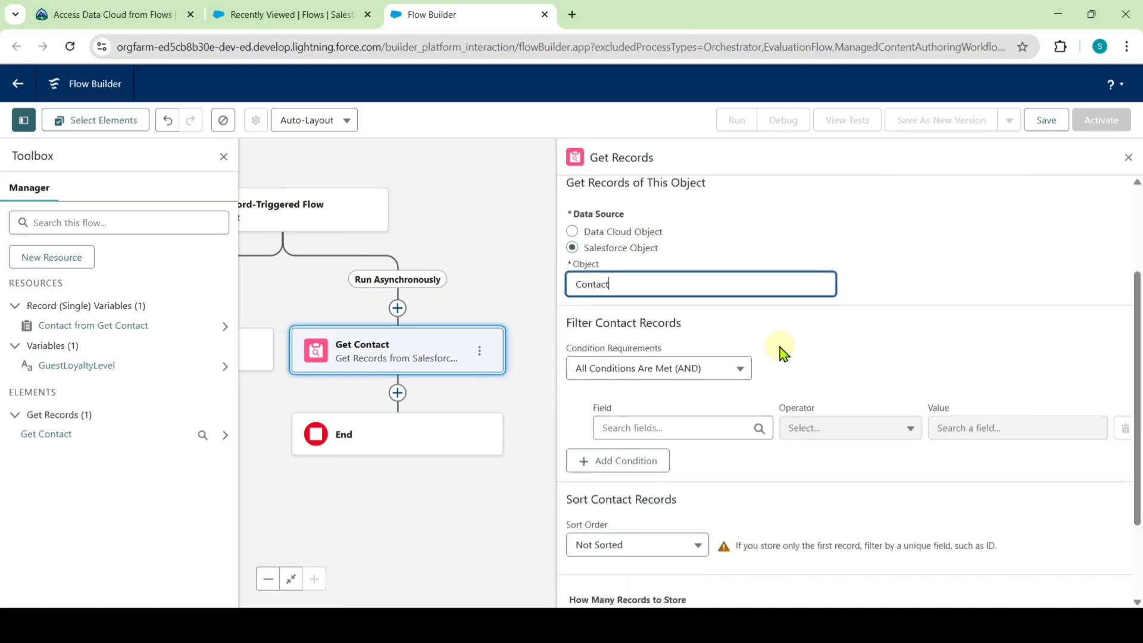
click(632, 412)
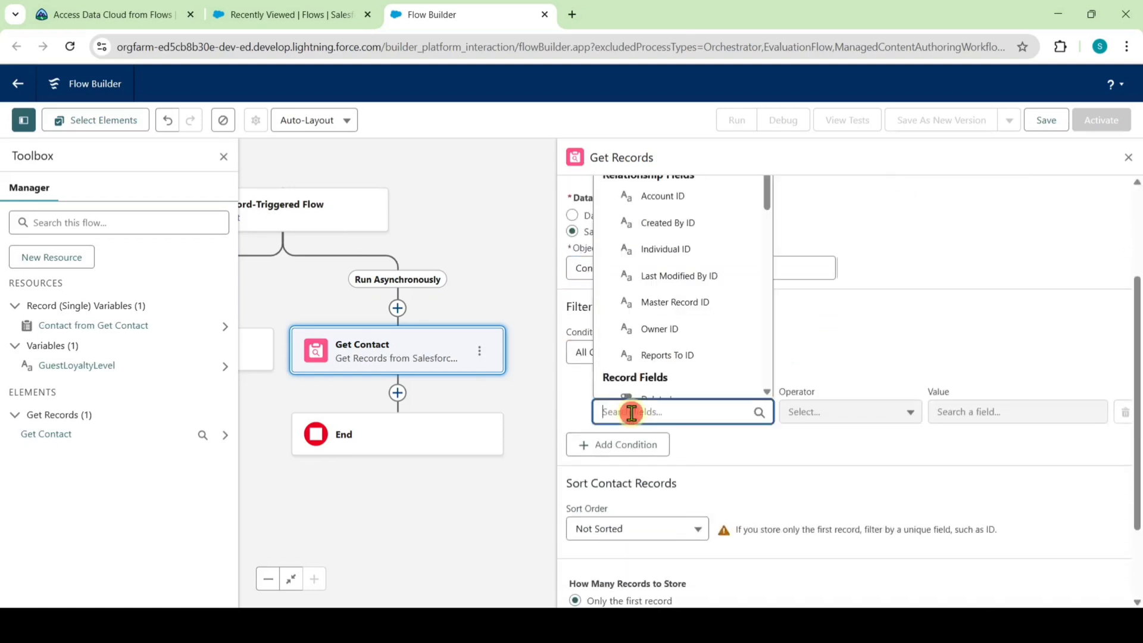
text(conta)
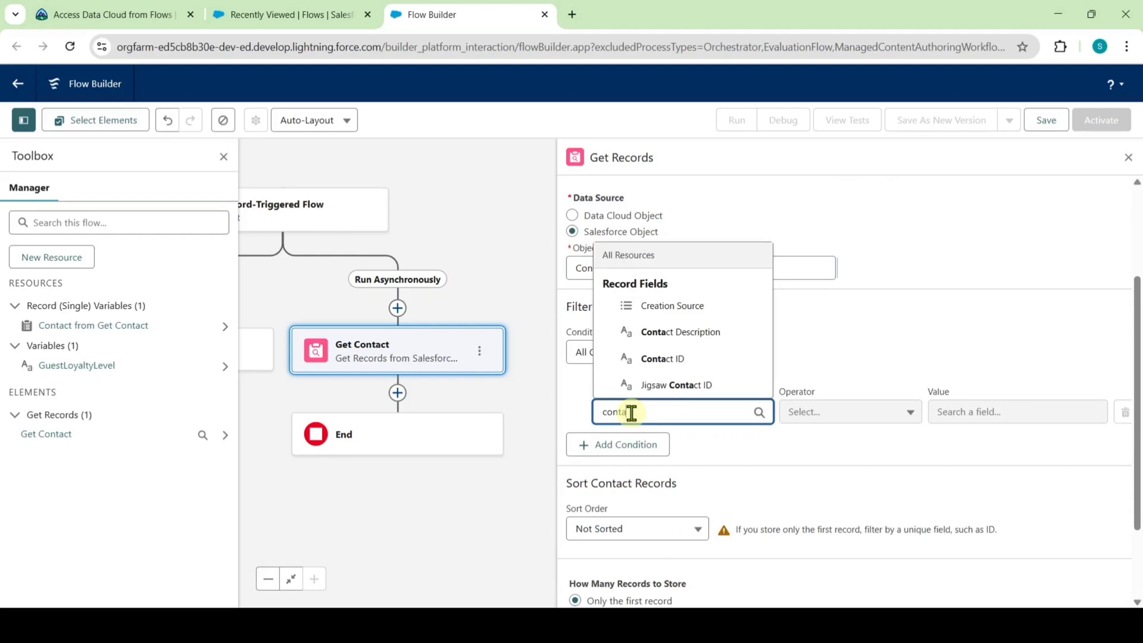
click(653, 358)
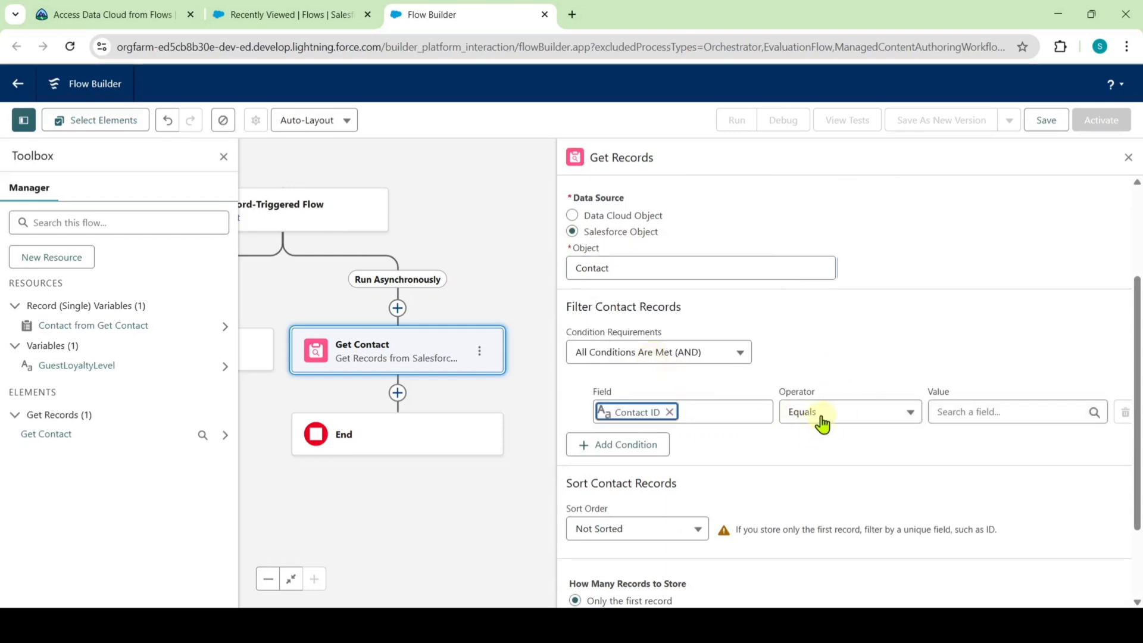
click(966, 411)
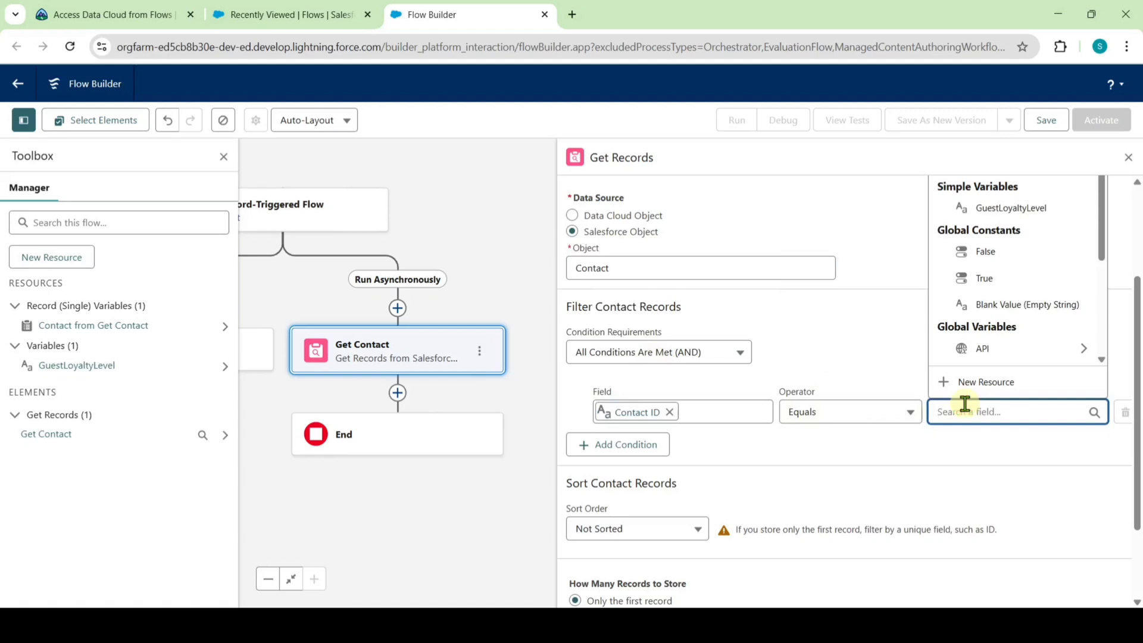
text(tri)
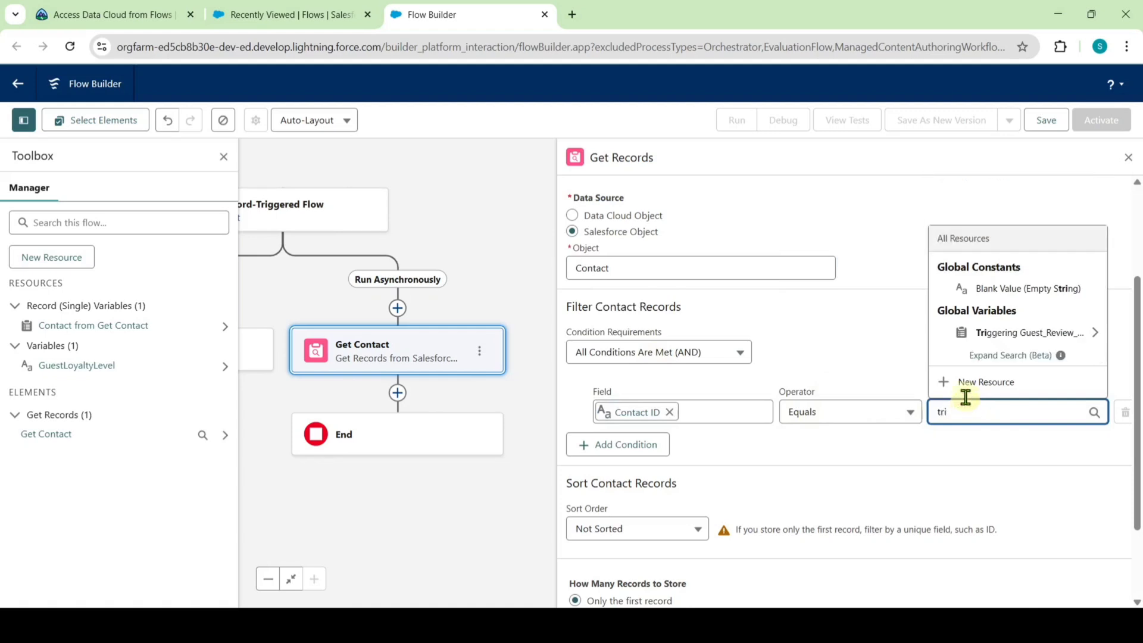
click(970, 332)
text(conta)
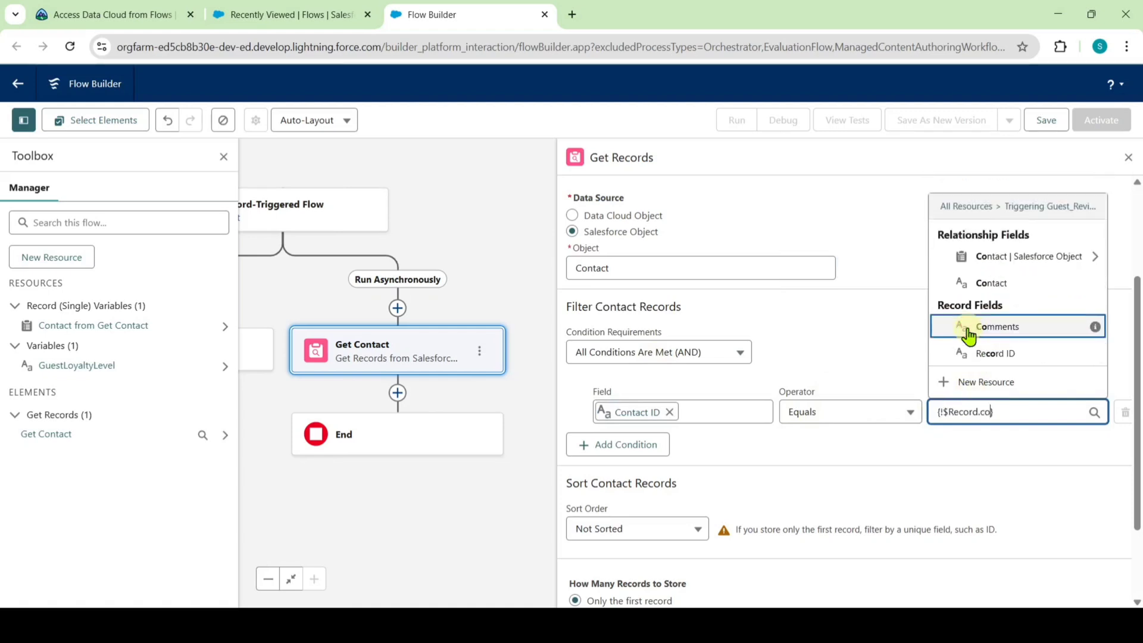
click(979, 354)
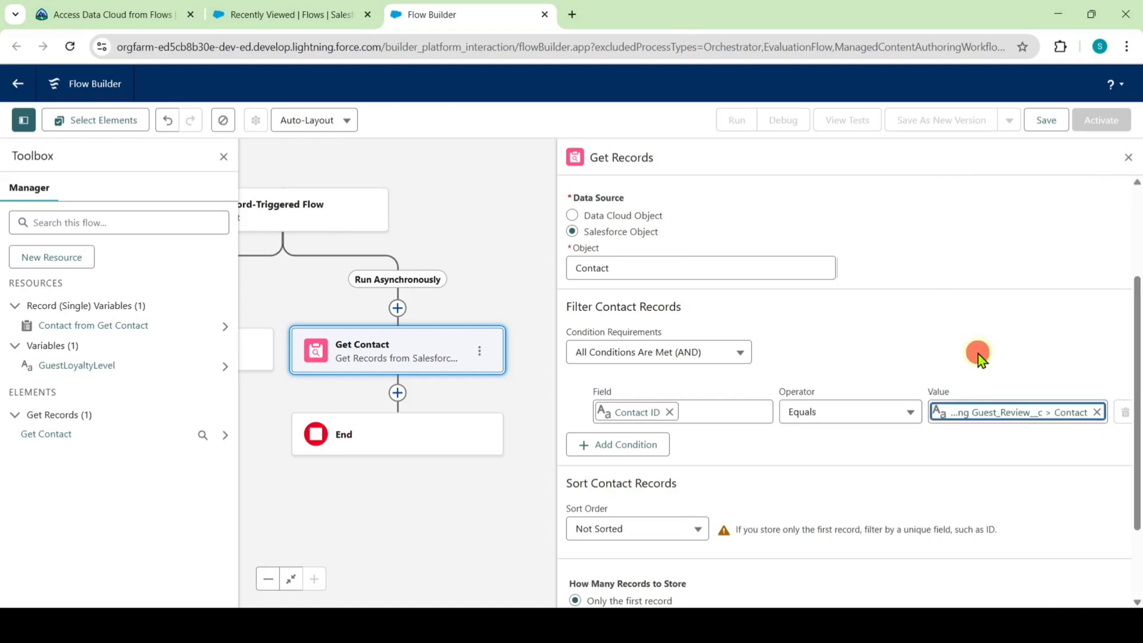
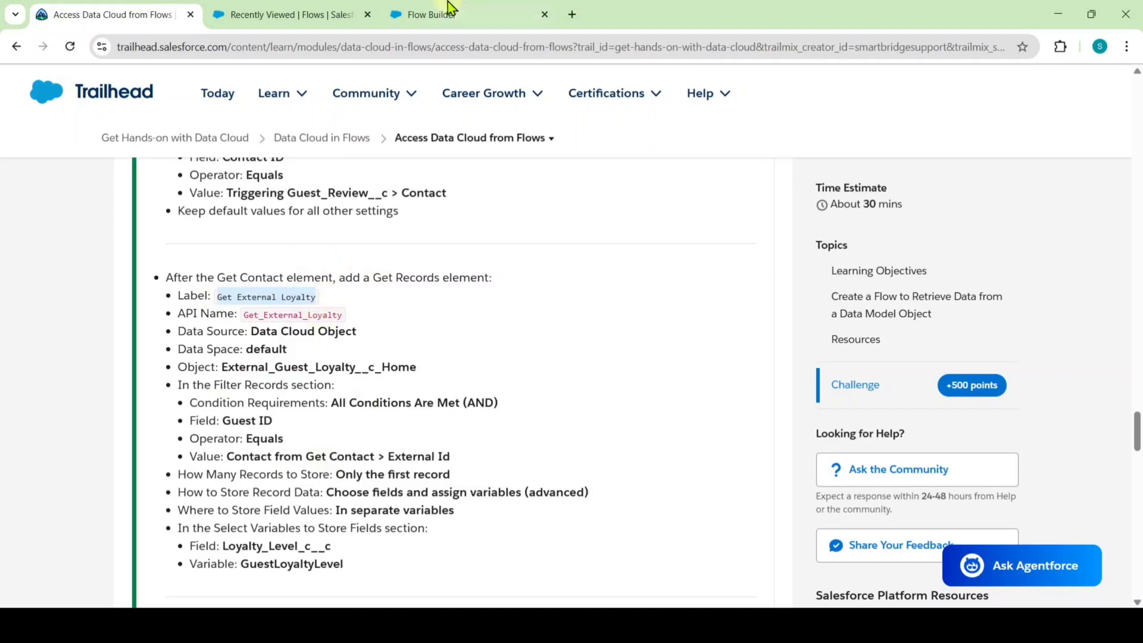
In Flow Builder, add a Get Records element labelled Get External Loyalty directly after Get Contact.
click(451, 13)
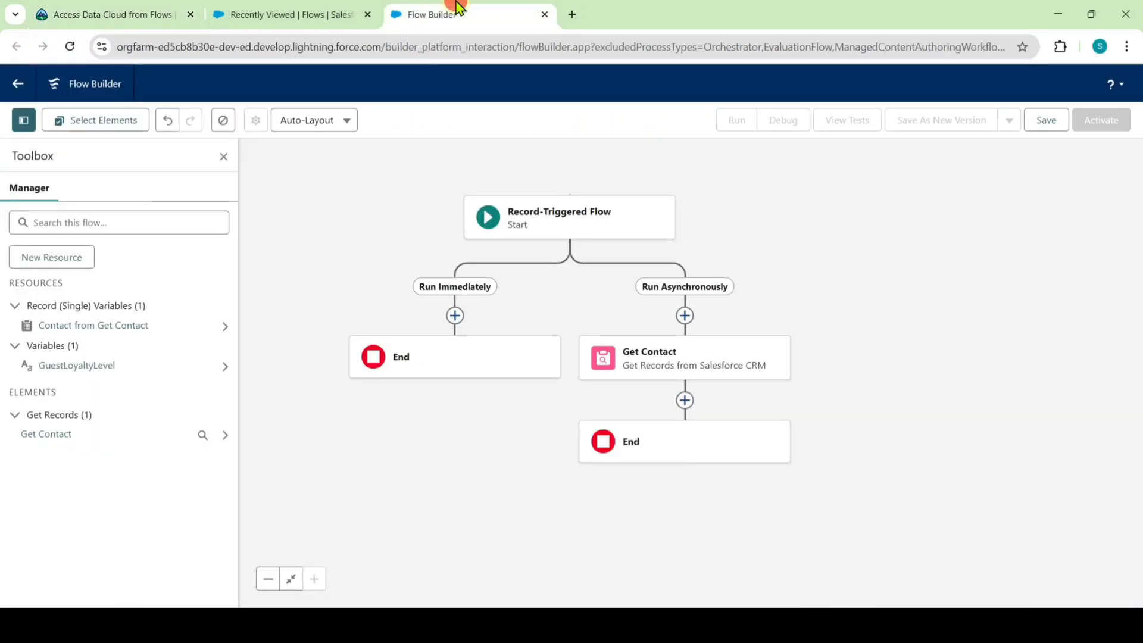
click(684, 400)
click(660, 452)
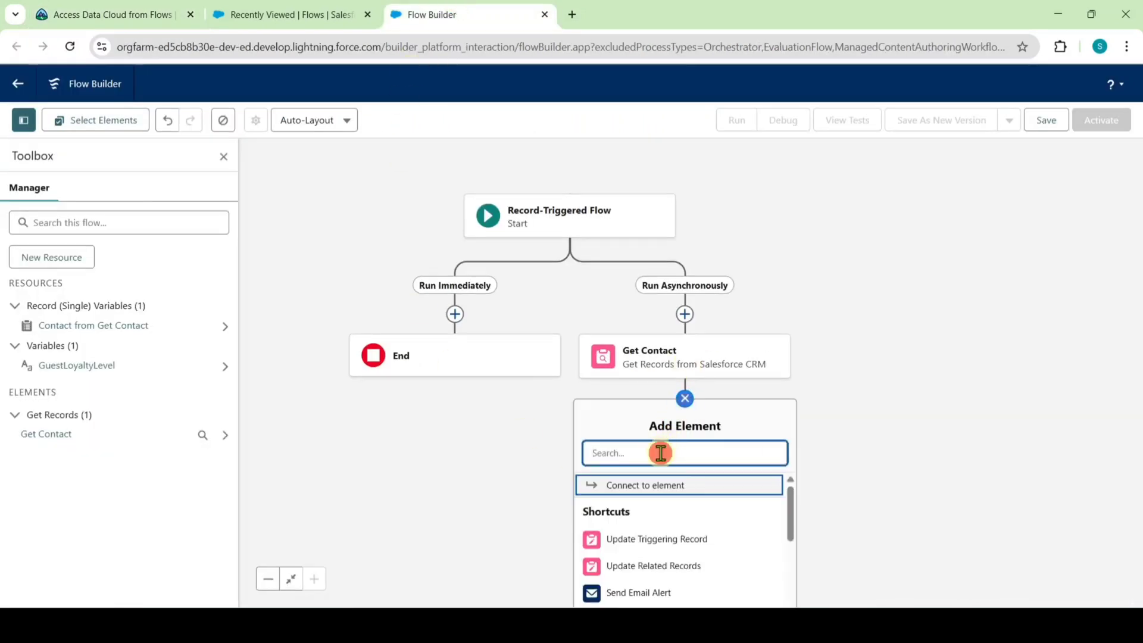
text(get rec)
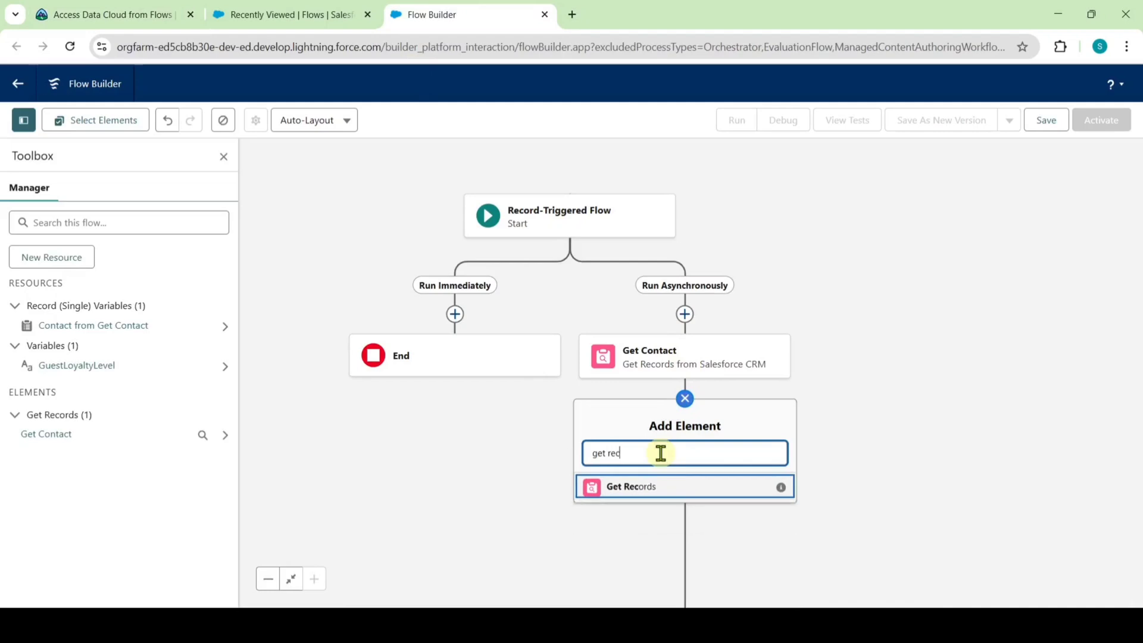
click(643, 492)
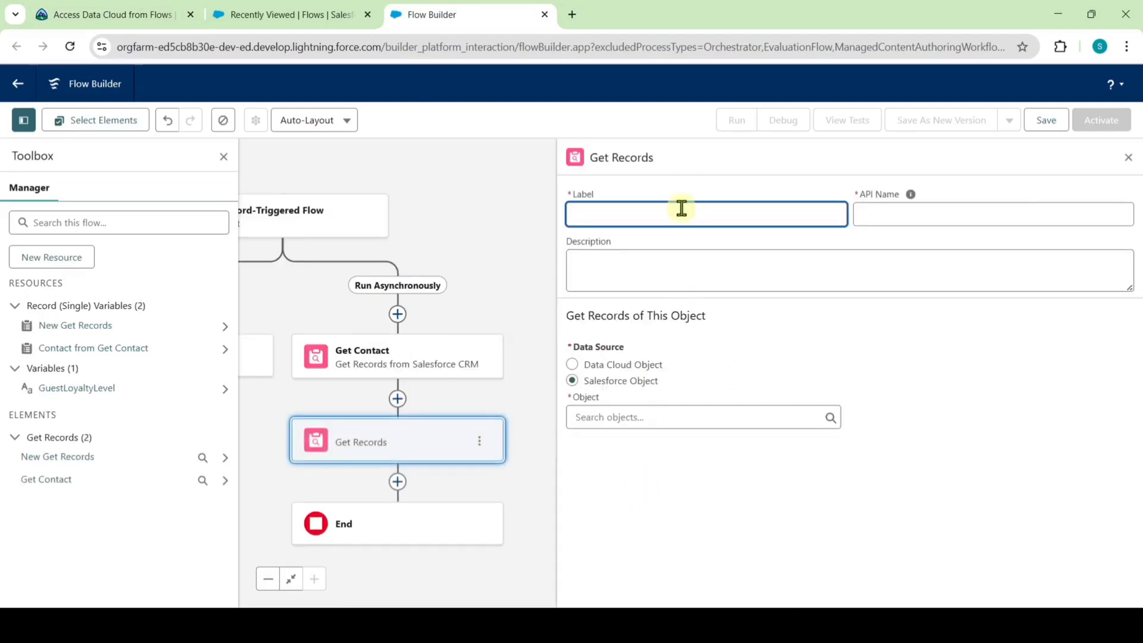
click(682, 212)
text(Get External Loyalty)
click(681, 187)
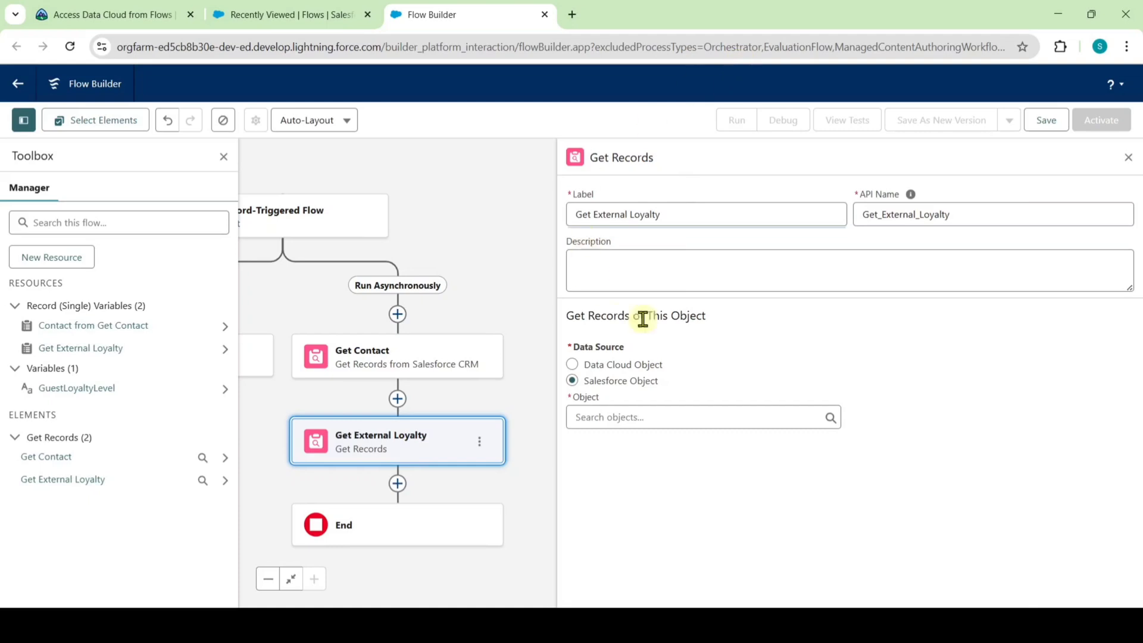
Set Get External Loyalty to retrieve the Data Cloud Object External_Guest_Loyalty__c_Home from the default data space.
click(573, 365)
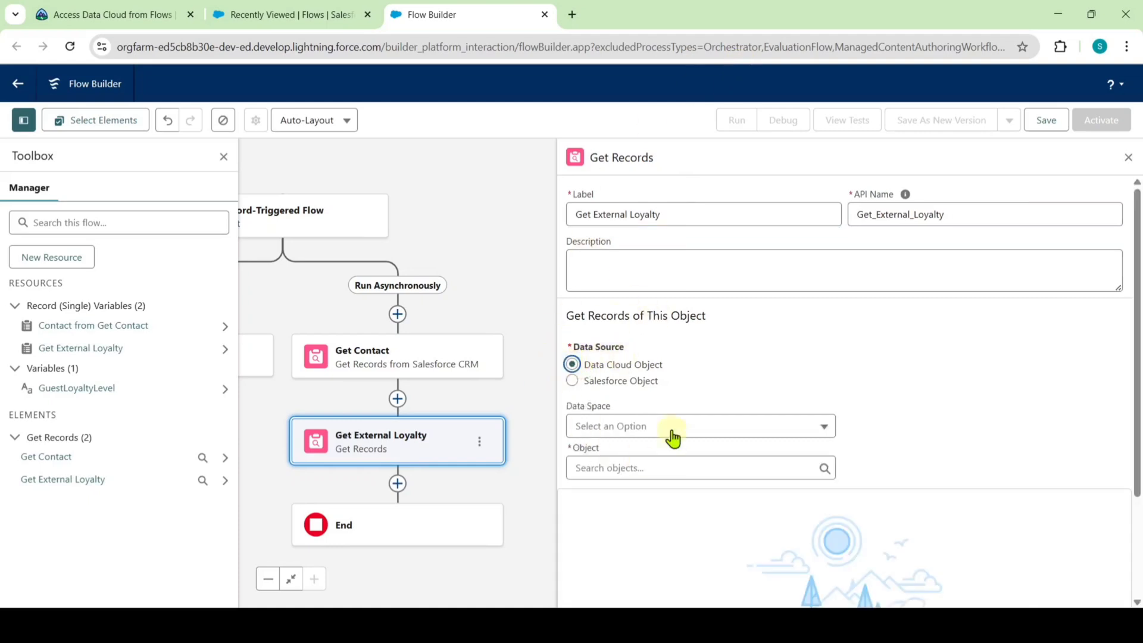
click(615, 427)
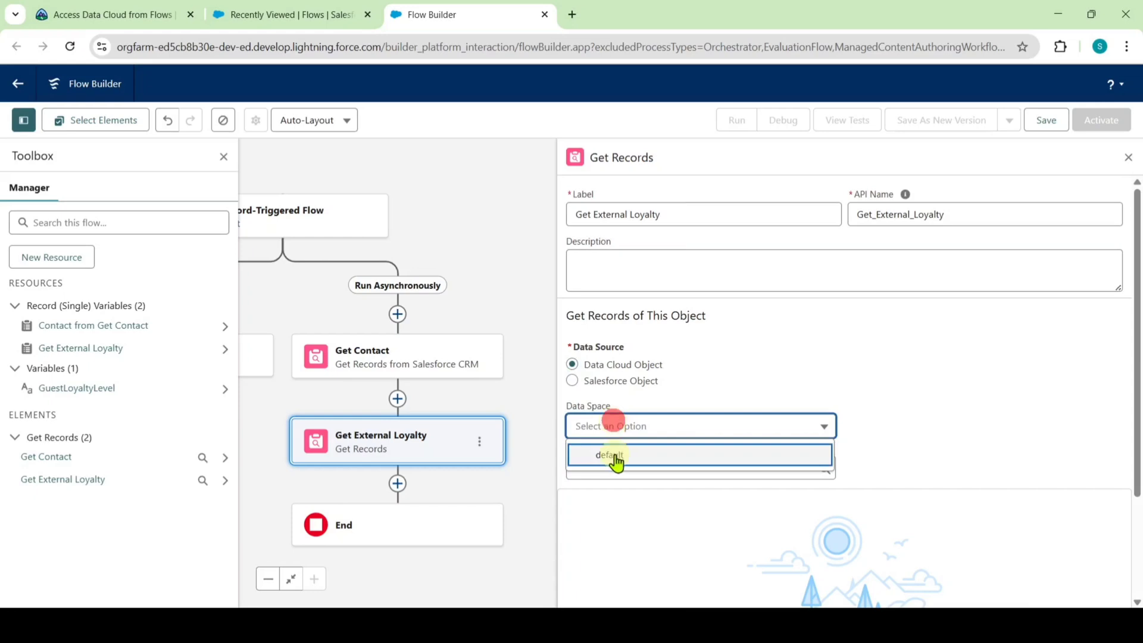
click(615, 459)
click(616, 468)
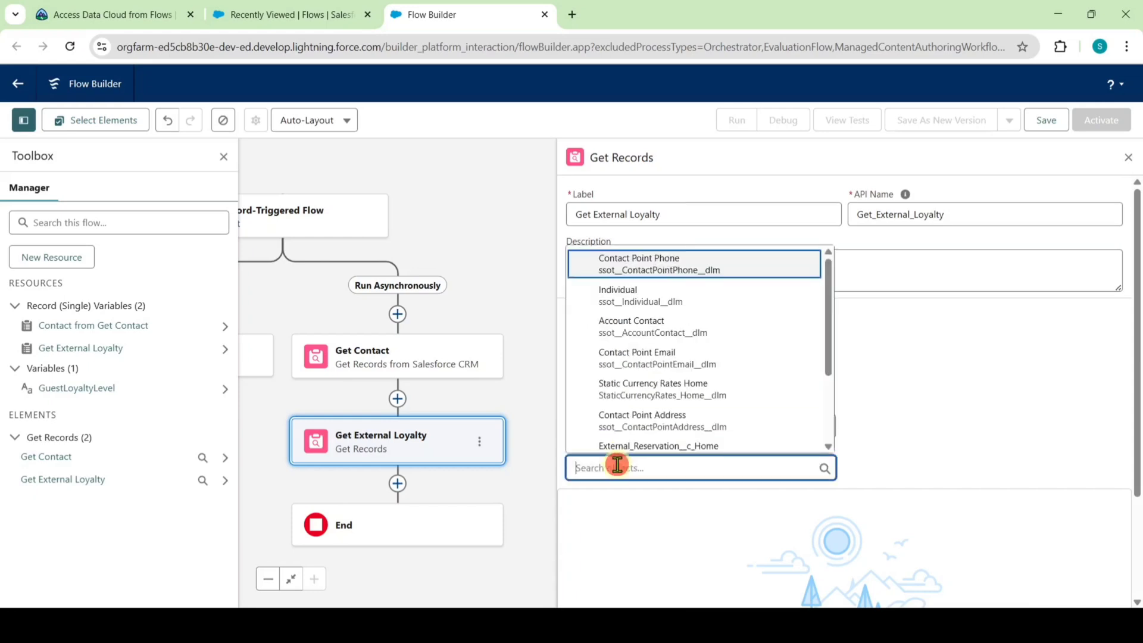
text(exter)
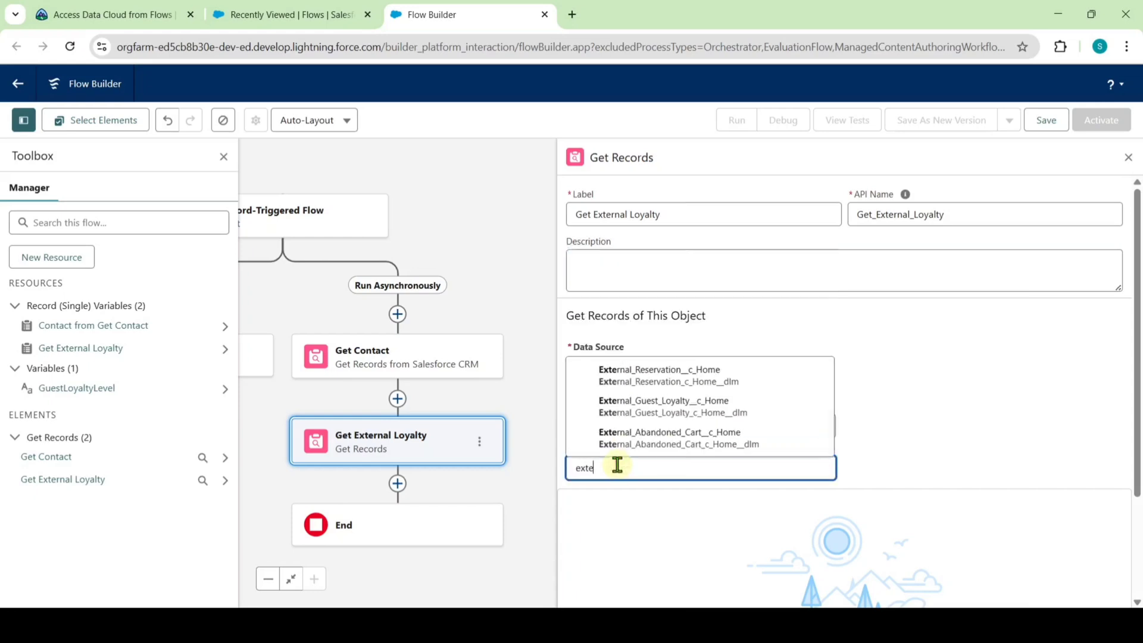
click(641, 413)
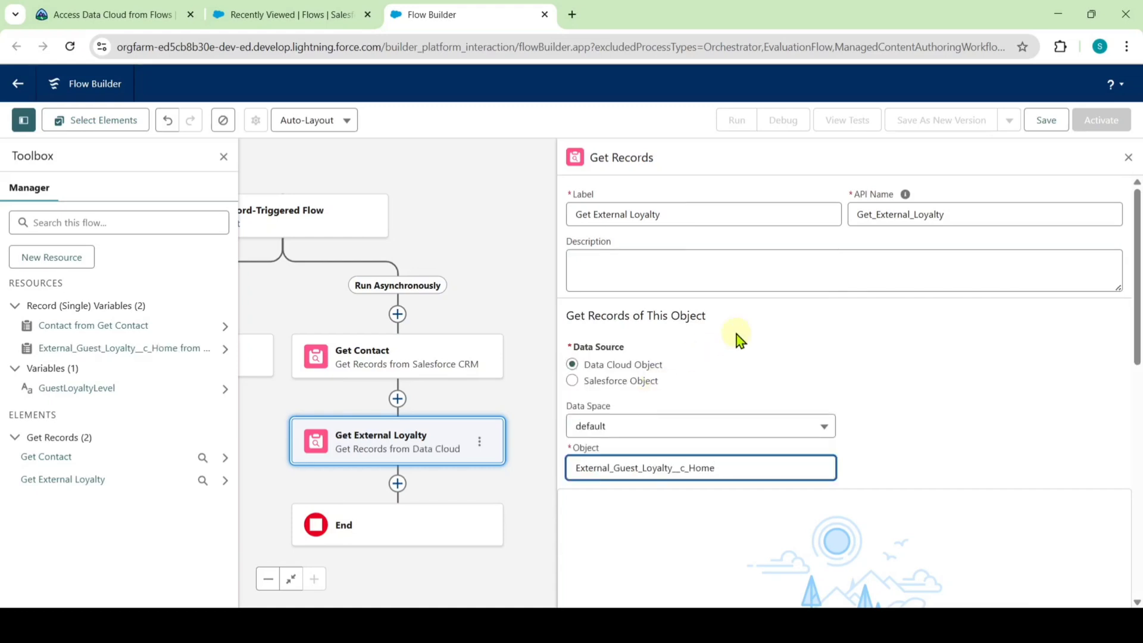
Filter the external loyalty records by Guest ID Equals Contact from Get Contact > External Id.
scroll(737, 337, down, 6)
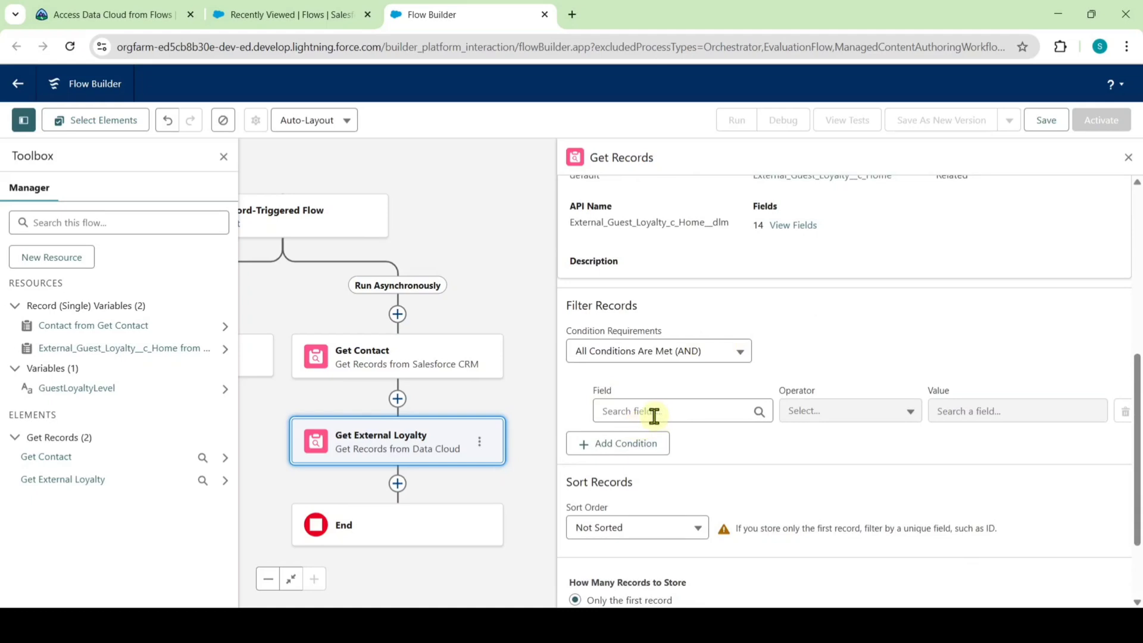
click(654, 416)
text(guest)
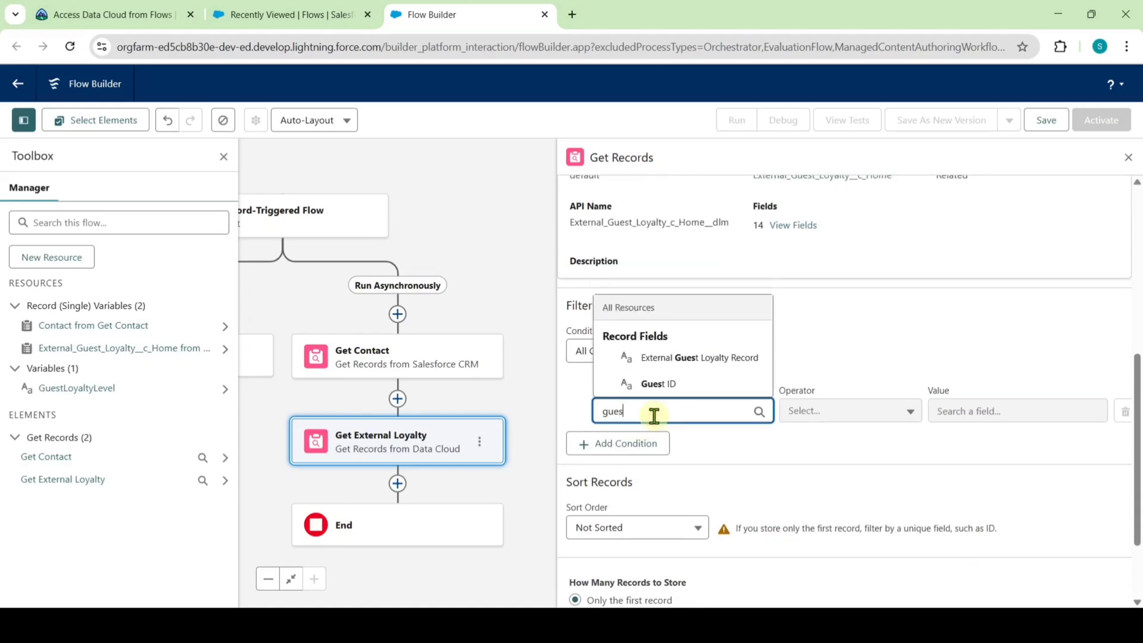
click(663, 385)
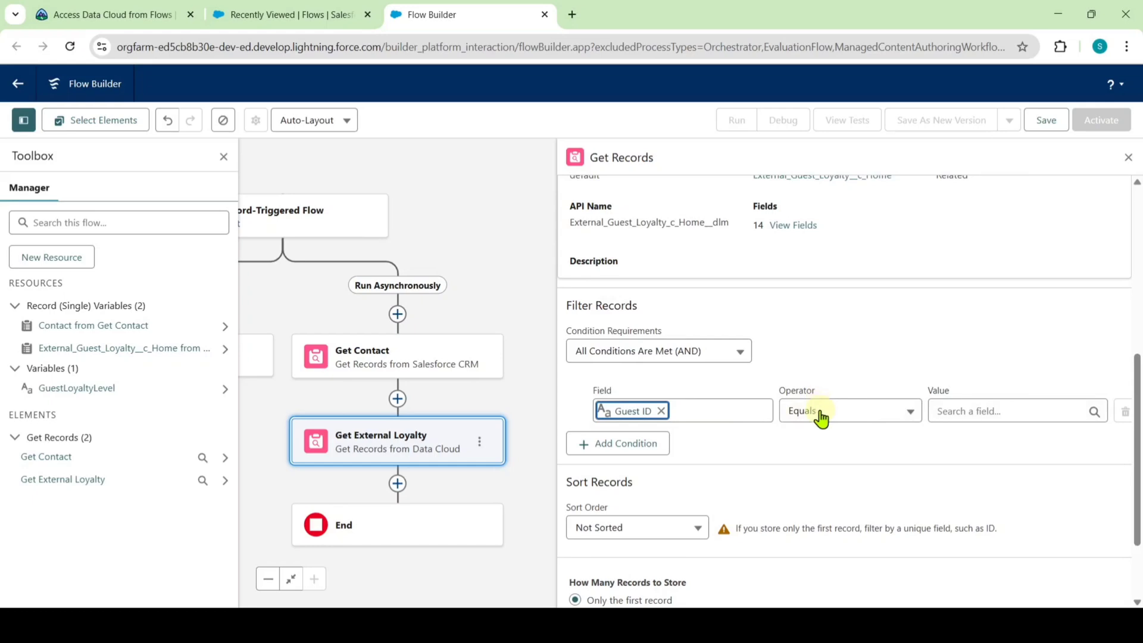
click(966, 410)
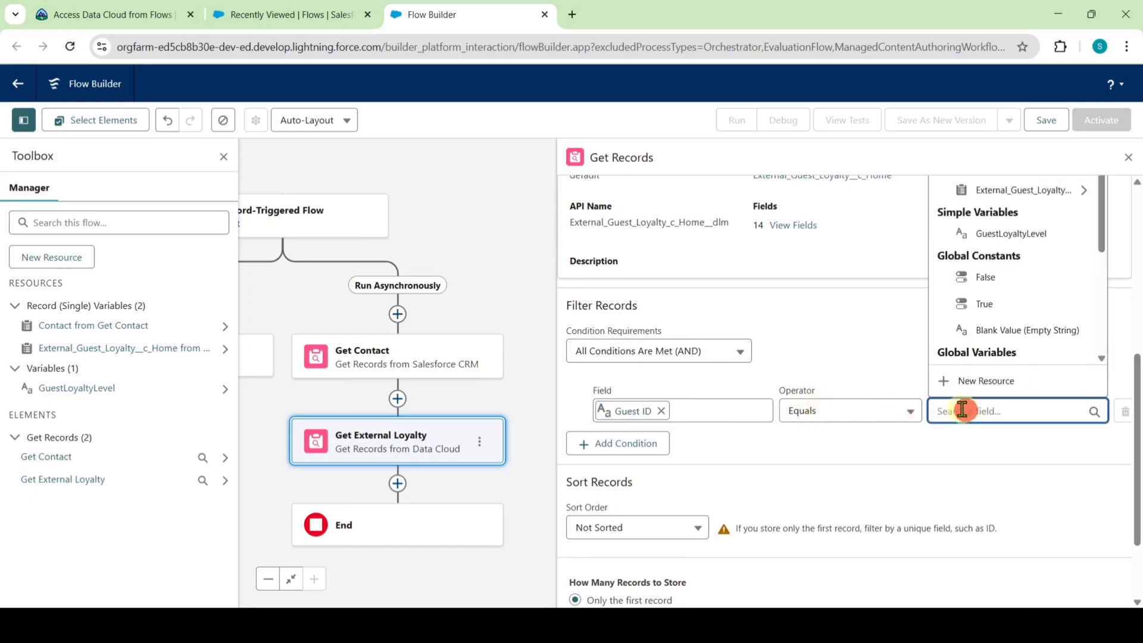
text(conta)
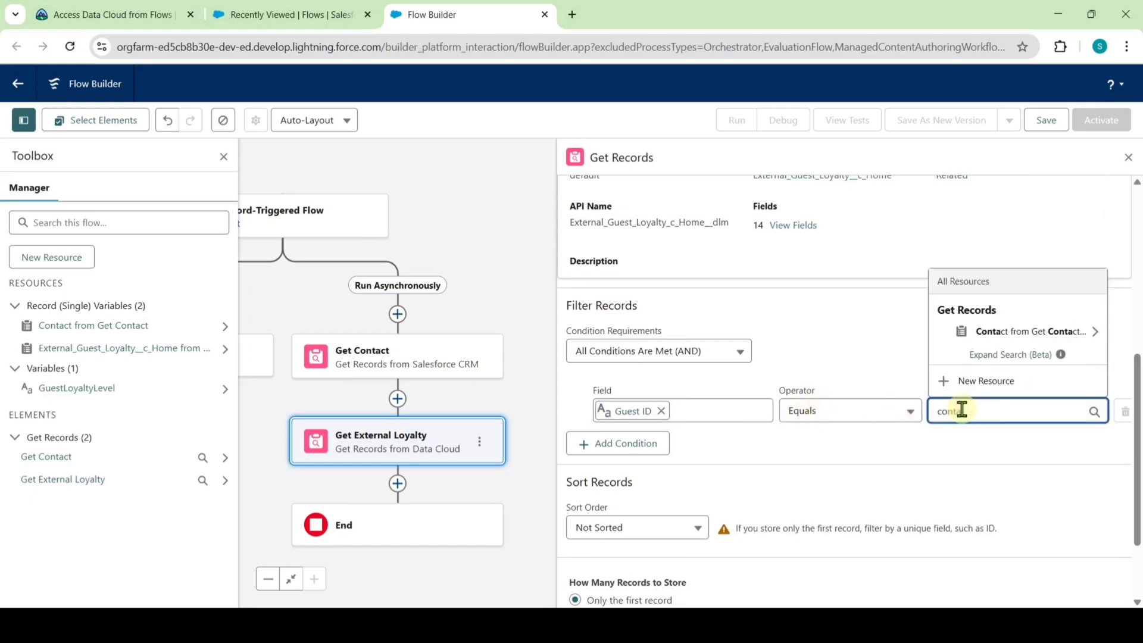
click(987, 332)
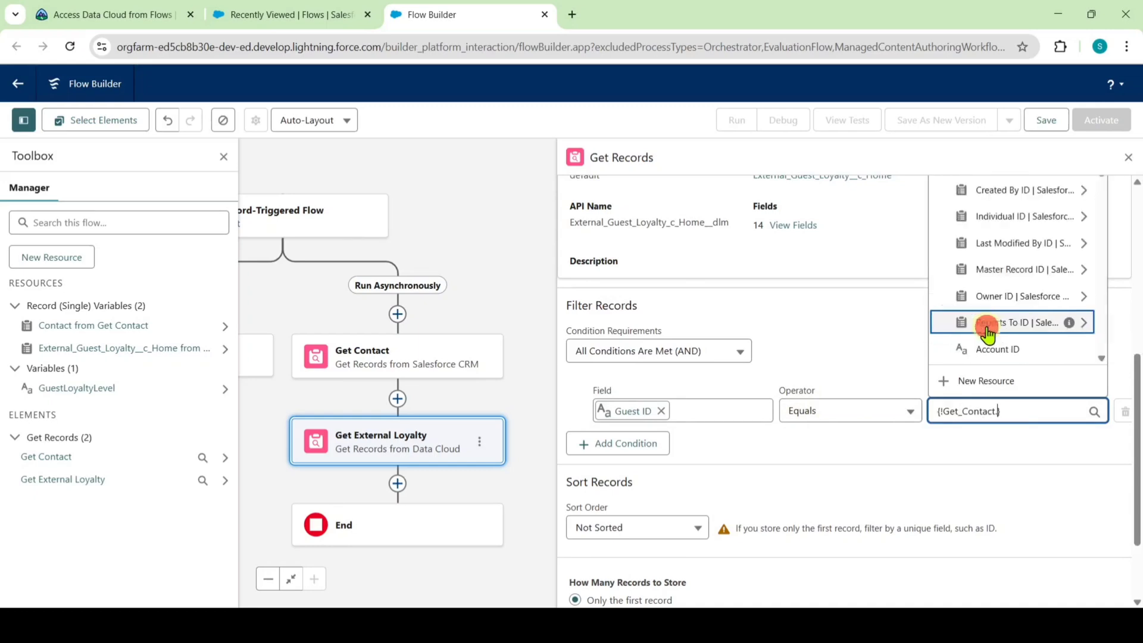
text(exter)
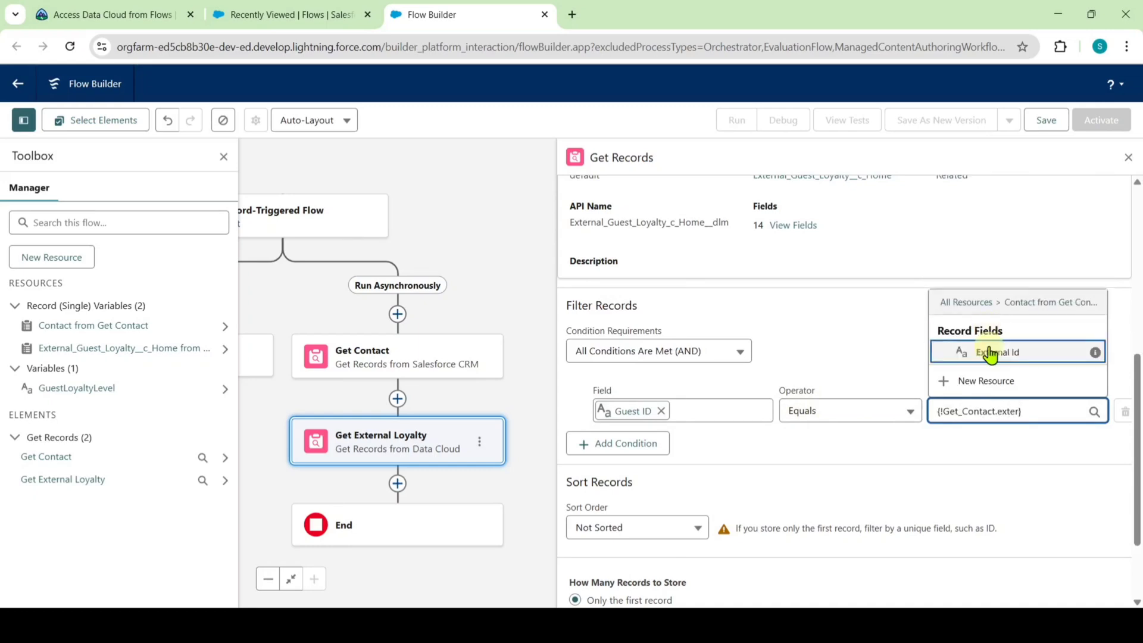
click(991, 352)
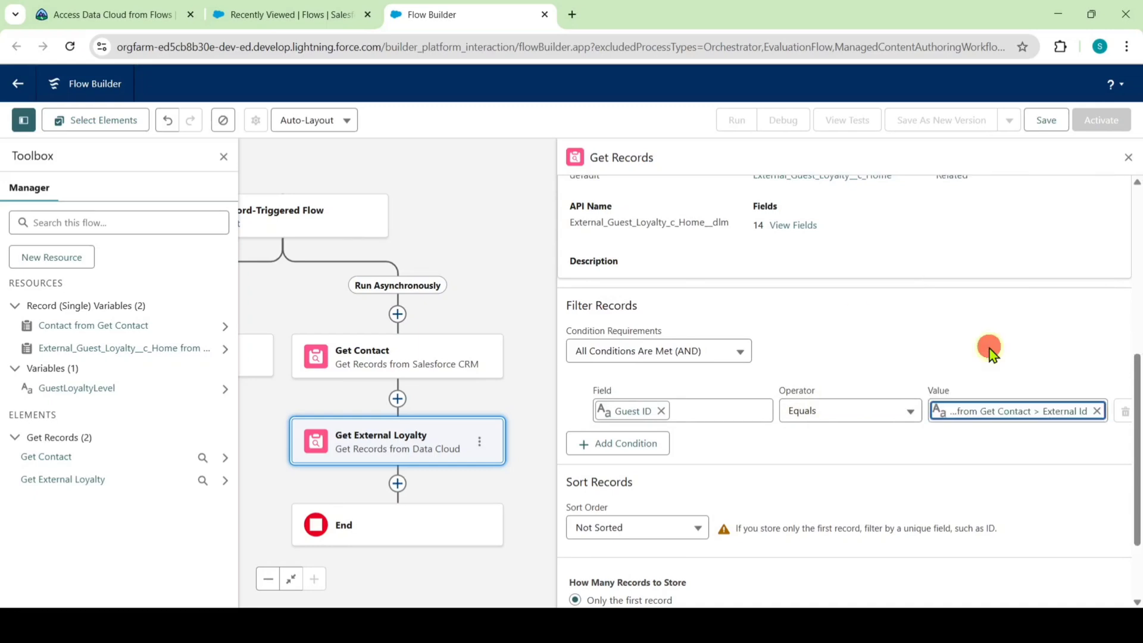
Set Get External Loyalty's record storage to Choose fields and assign variables (advanced), with field values stored in separate variables.
scroll(822, 355, down, 2)
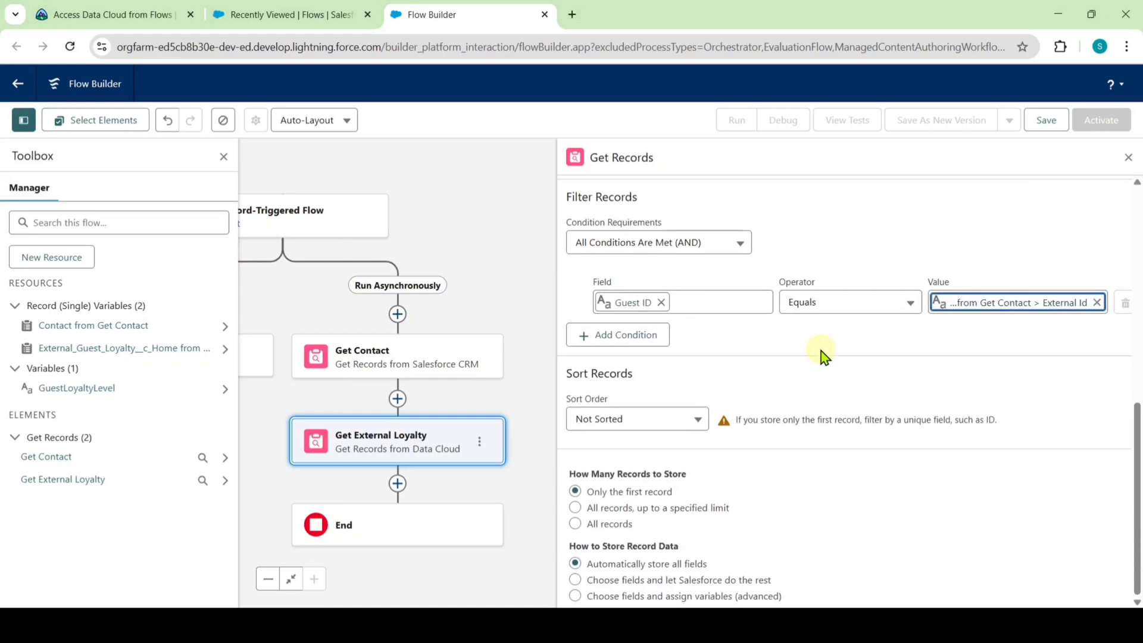
click(575, 596)
scroll(856, 368, down, 3)
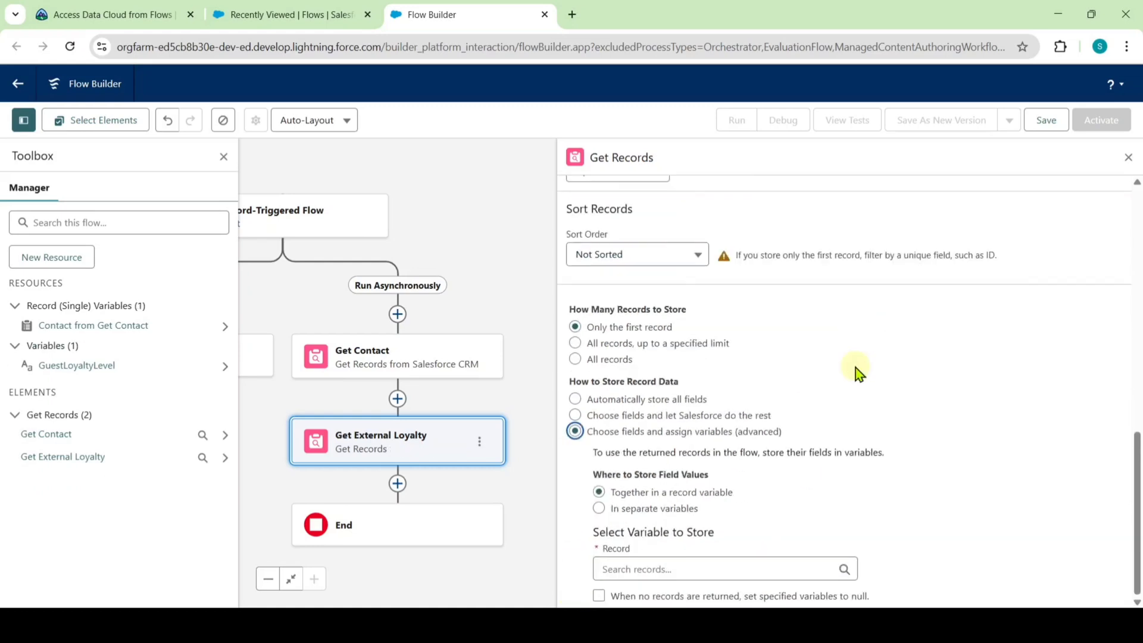
scroll(859, 388, up, 1)
scroll(812, 445, down, 1)
click(600, 506)
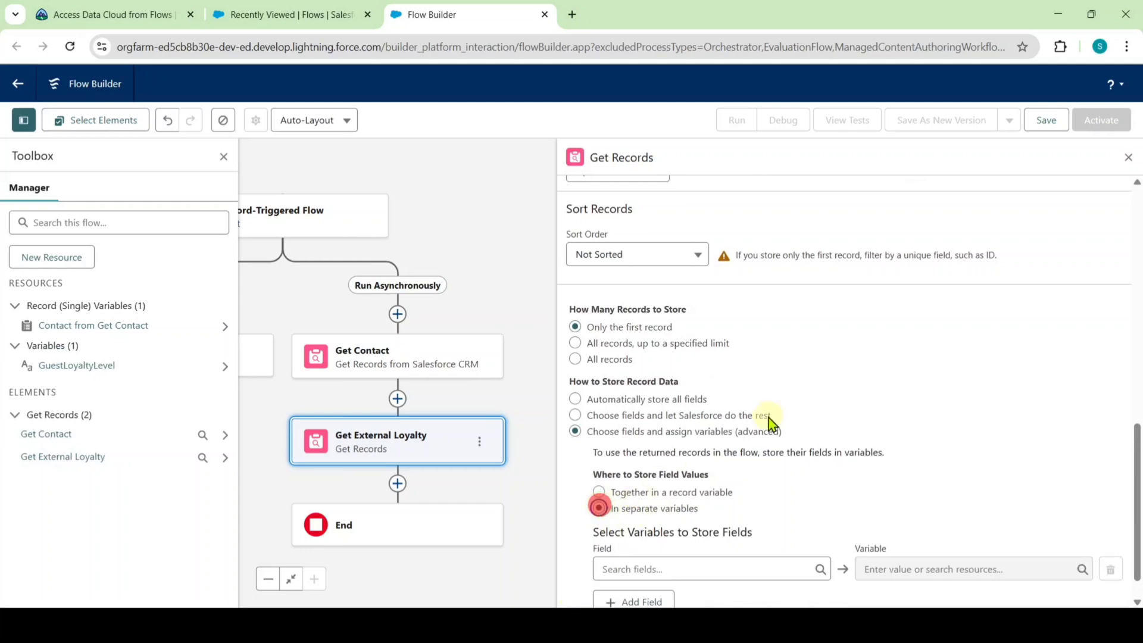
scroll(744, 429, down, 1)
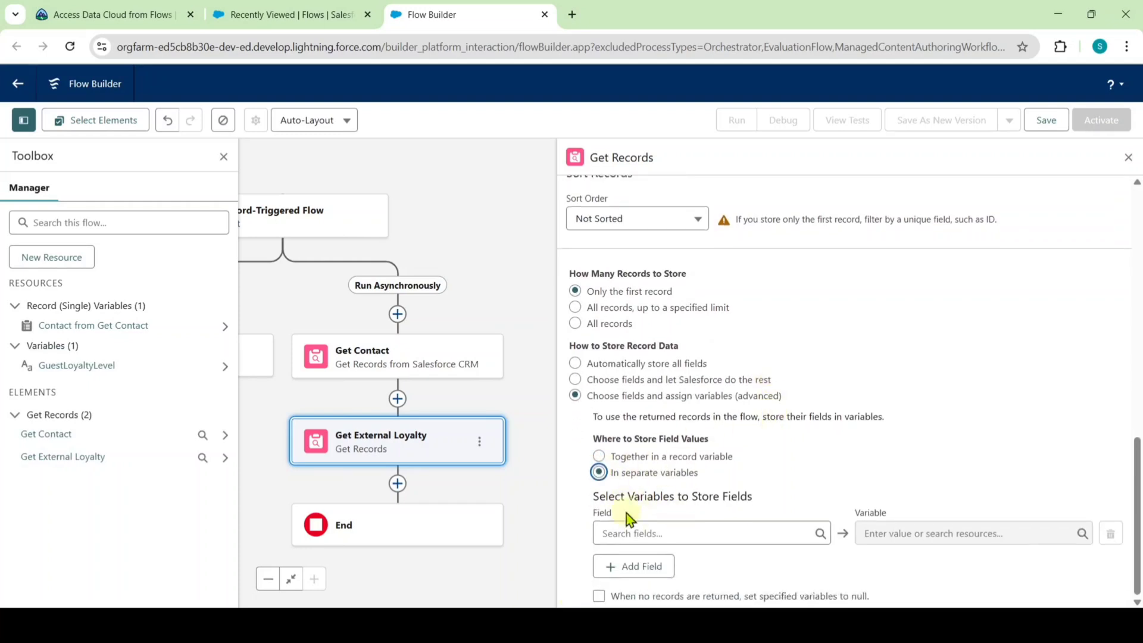
Store the Loyalty_Level_c__c field in the GuestLoyaltyLevel variable and close the Get External Loyalty settings.
click(650, 526)
text(loya)
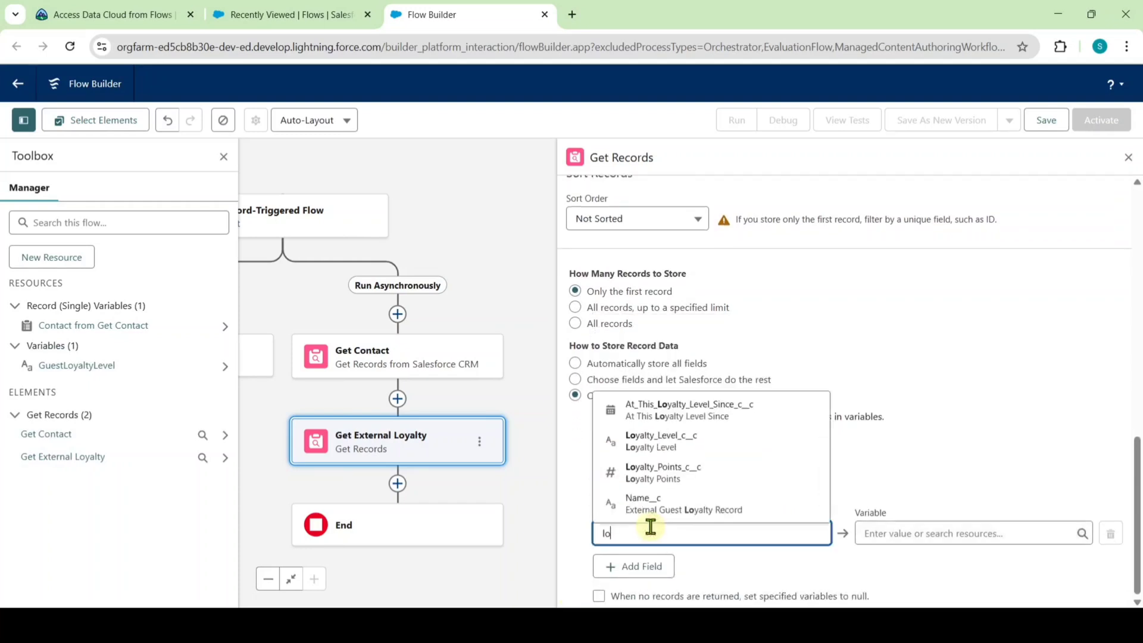
click(665, 441)
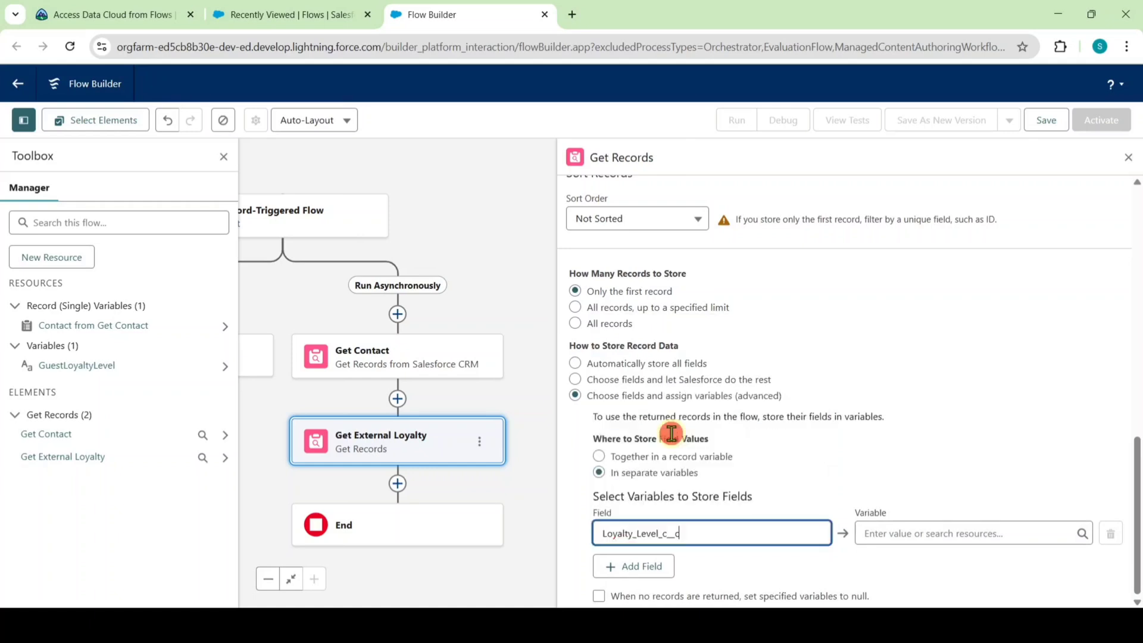
click(899, 534)
text(gues)
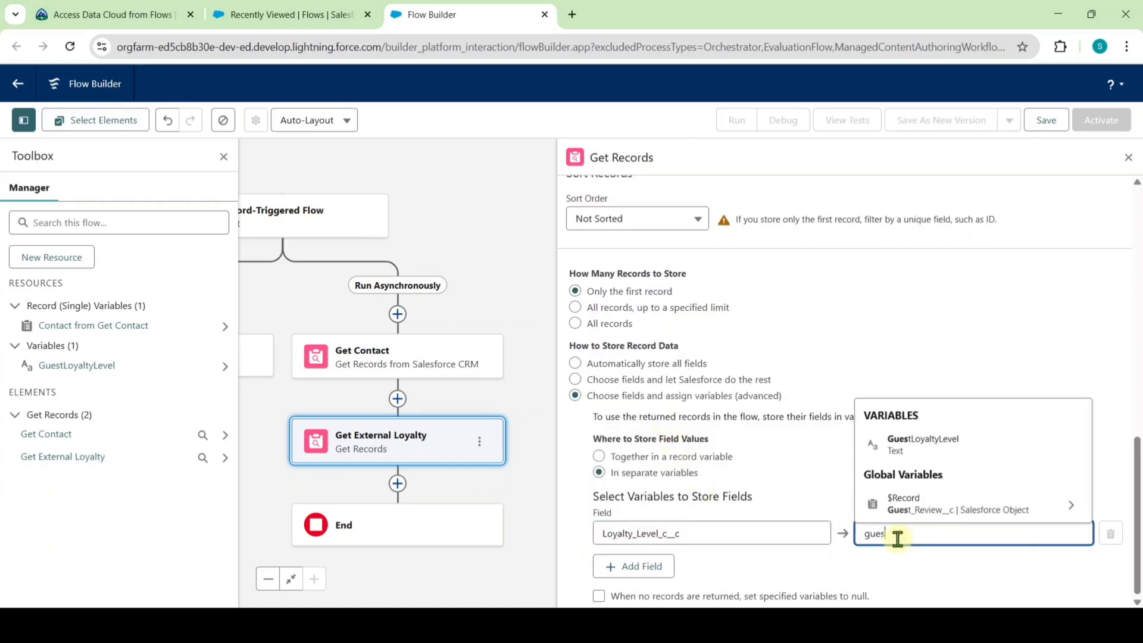
text(t)
click(900, 441)
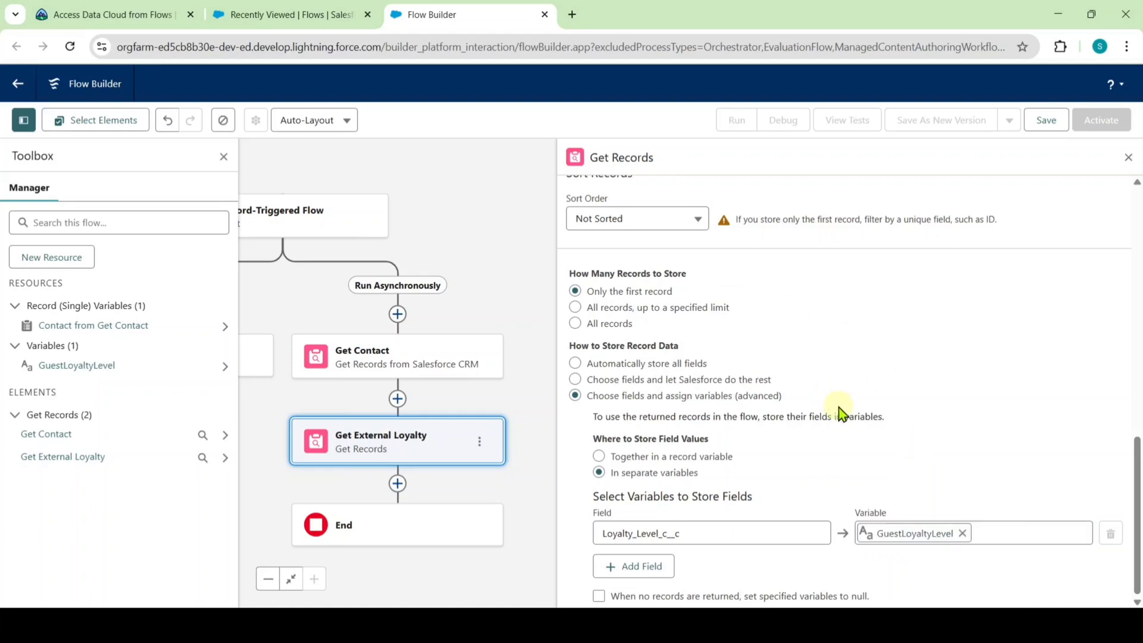
scroll(839, 408, up, 1)
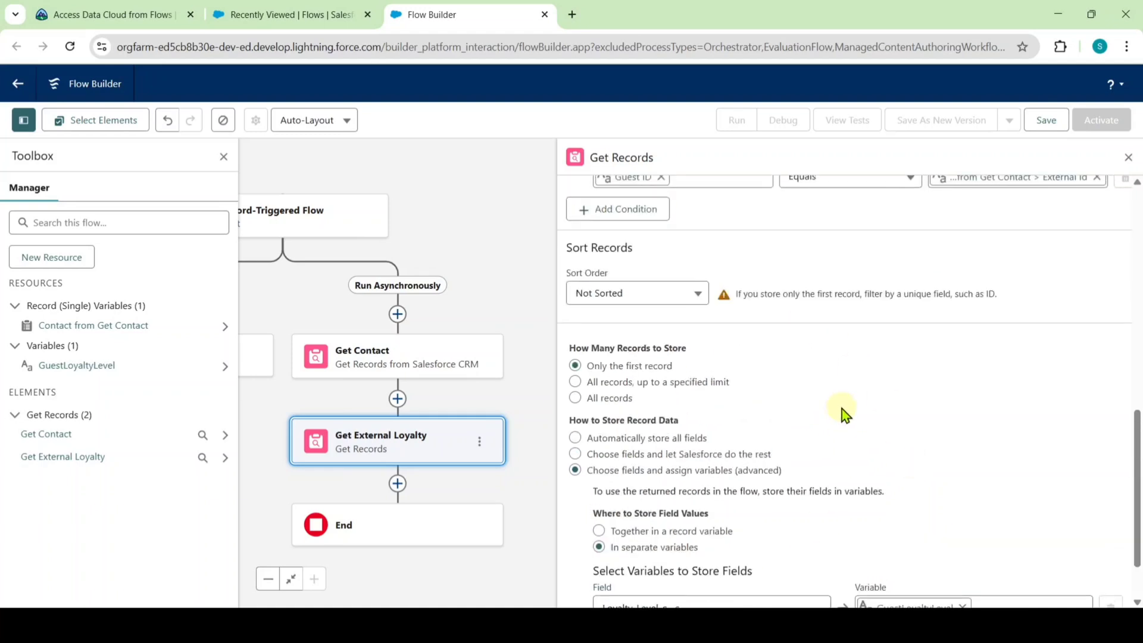
click(1129, 157)
drag(567, 384, 852, 324)
Switch to the Trailhead challenge instructions and copy the Decision element's label, Check Loyalty Level.
click(115, 16)
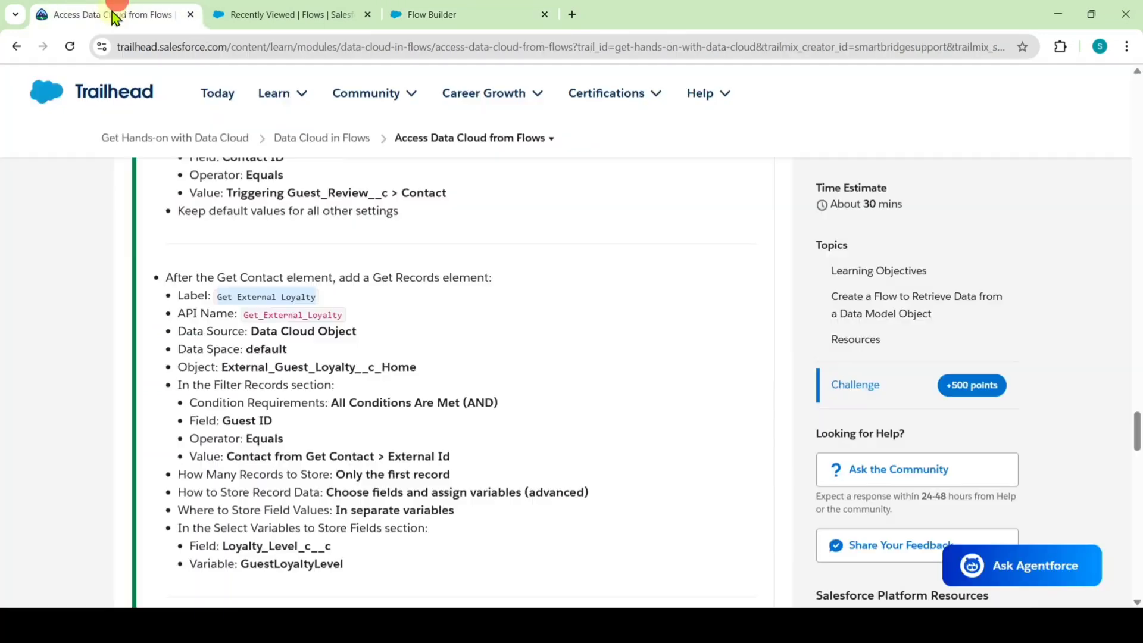
scroll(370, 218, down, 8)
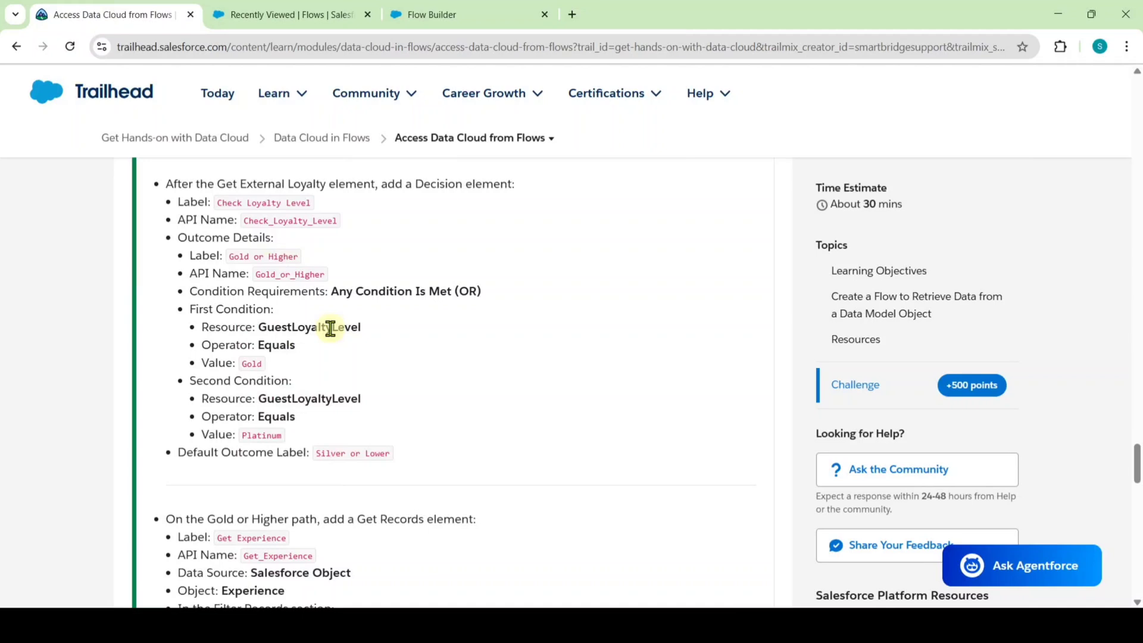
drag(213, 202, 314, 205)
right_click(283, 209)
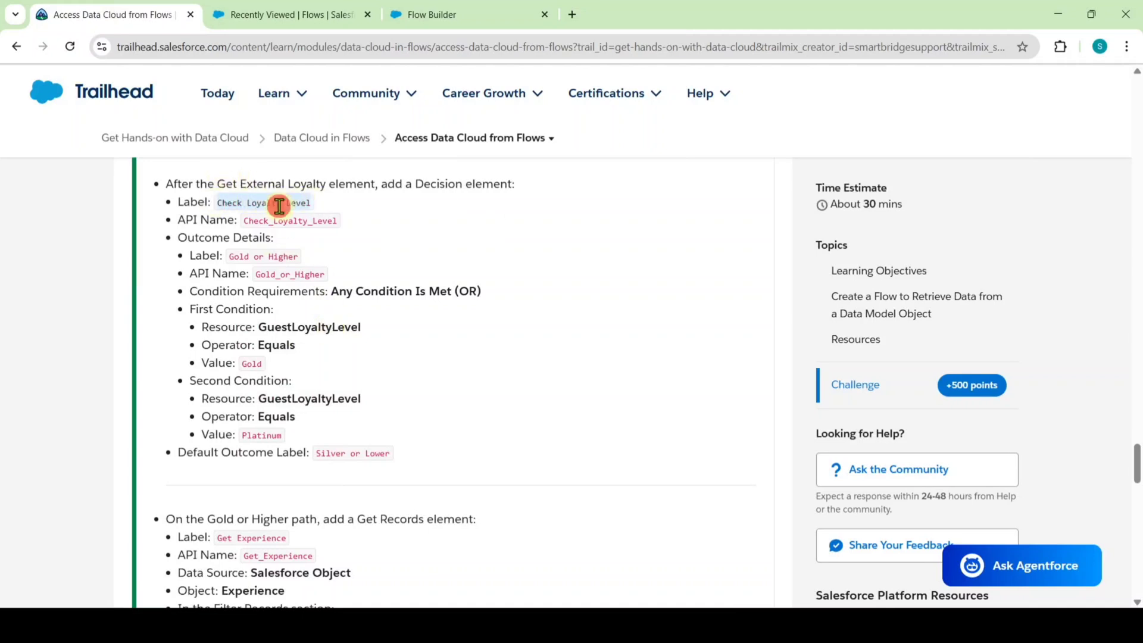
click(308, 223)
In Flow Builder, add a Decision element labelled Check Loyalty Level directly after Get External Loyalty.
click(428, 12)
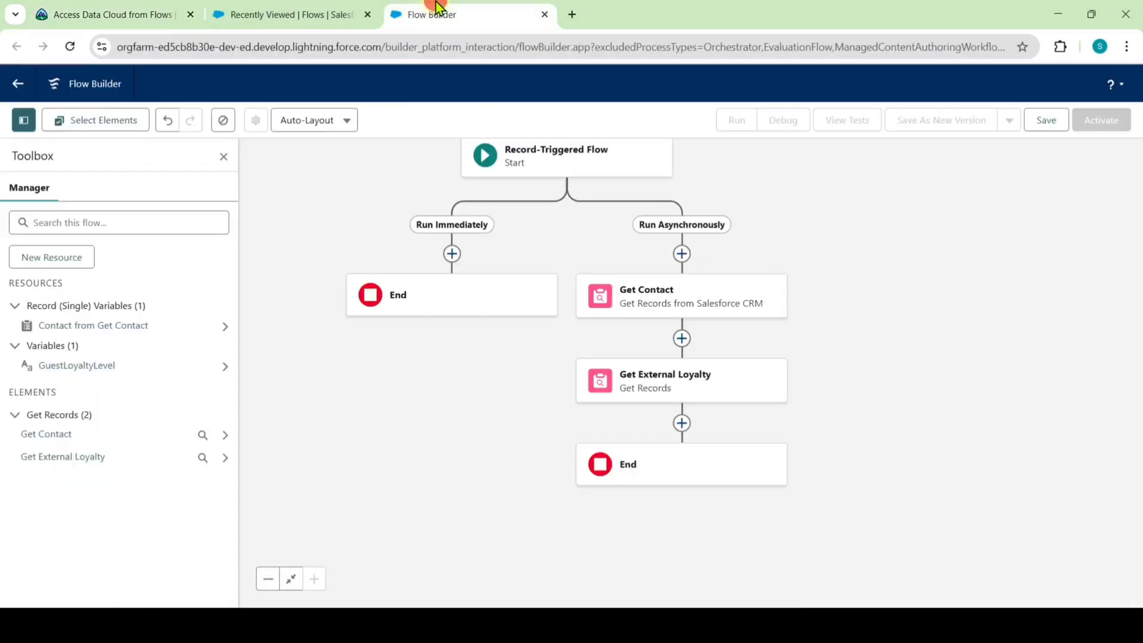
click(680, 424)
click(634, 476)
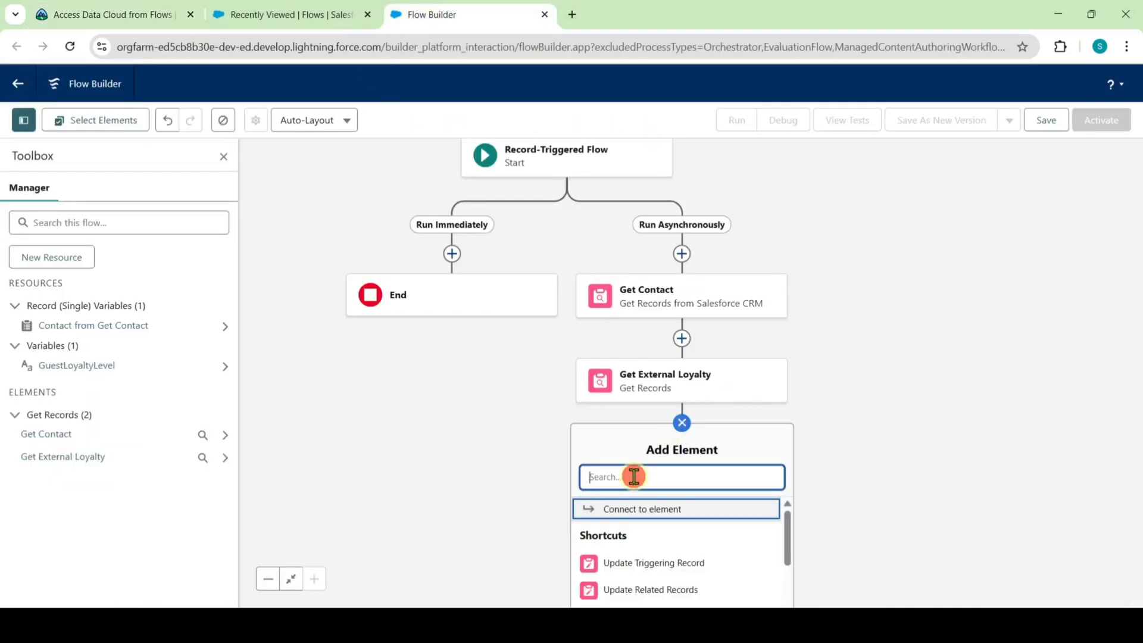
text(decis)
click(623, 510)
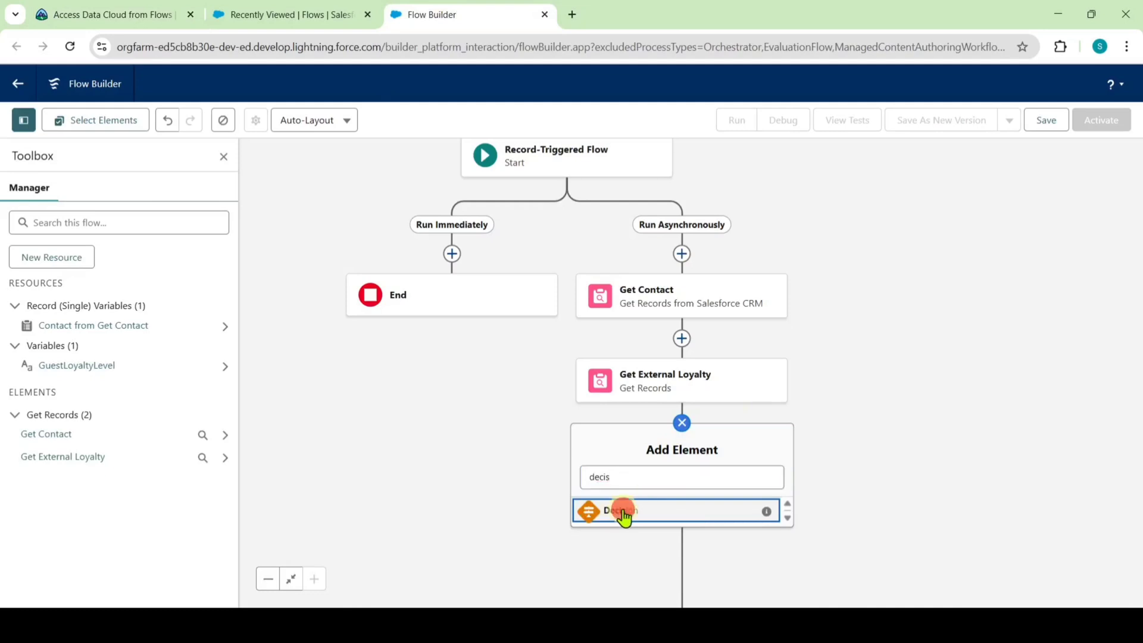
click(554, 214)
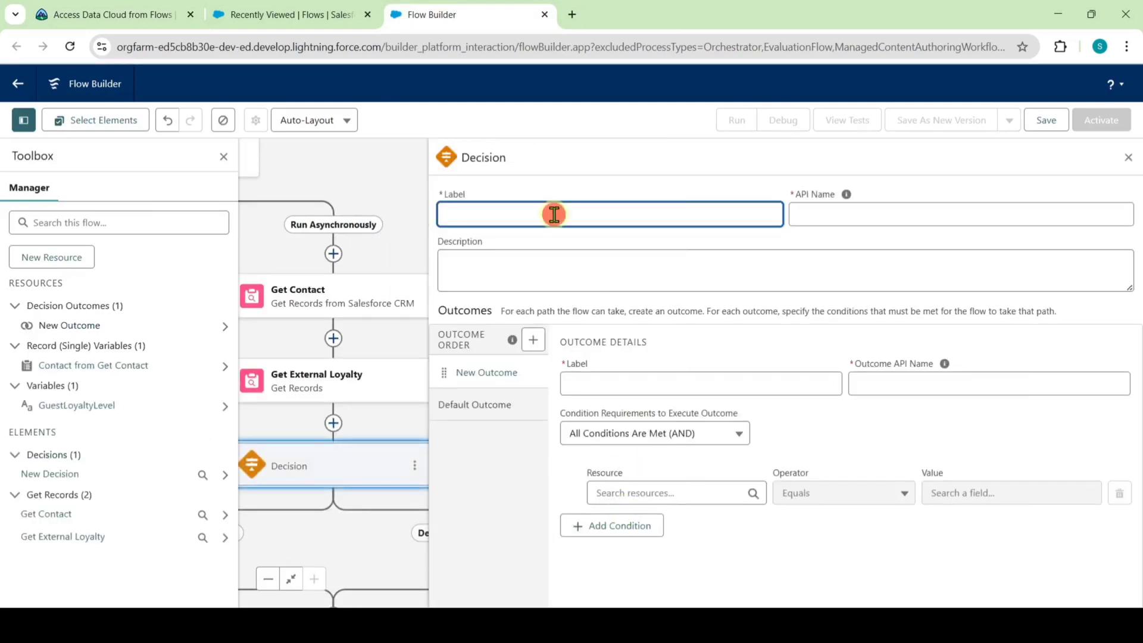
text(Check Loyalty Level)
click(563, 188)
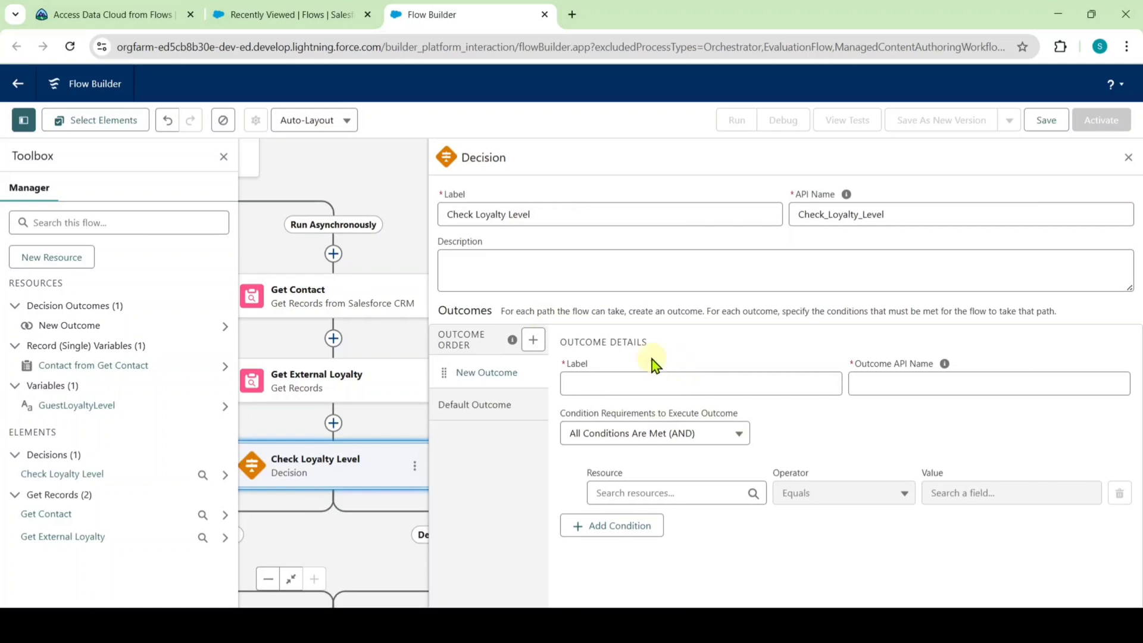
Copy the outcome label Gold or Higher from the Trailhead instructions and use it to label the Decision's new outcome in Flow Builder.
click(104, 9)
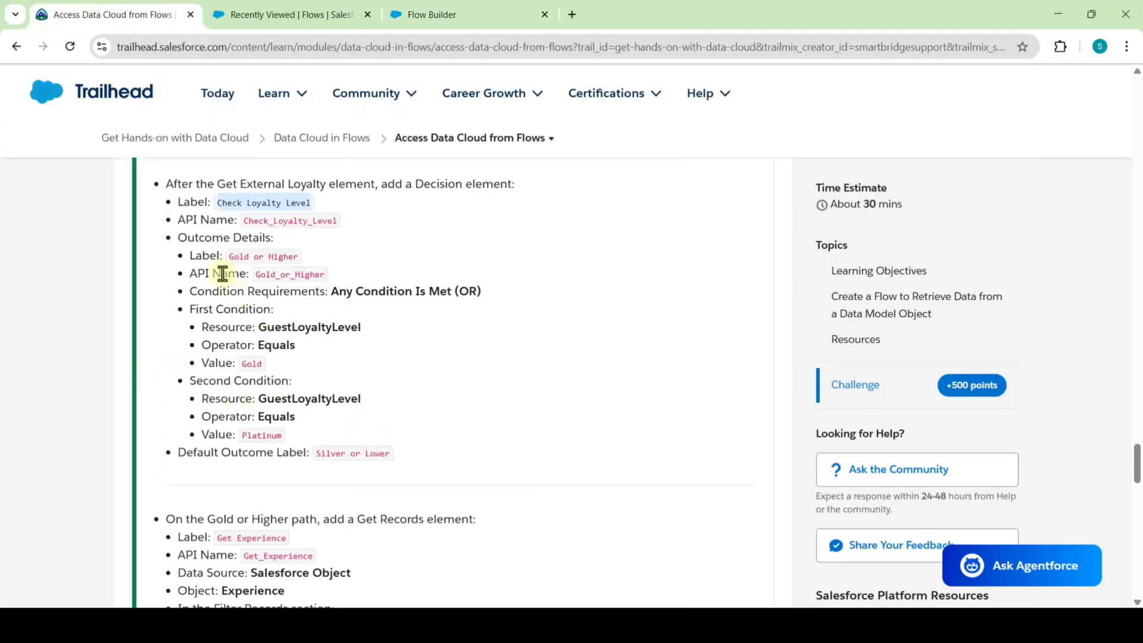
drag(228, 256, 305, 262)
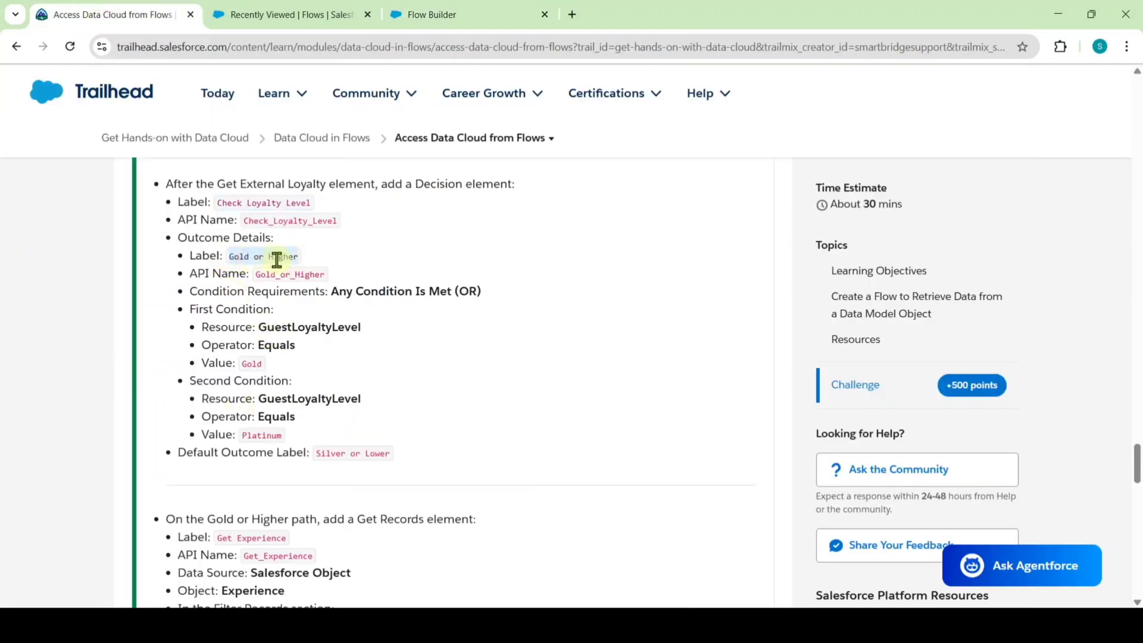
right_click(279, 261)
click(307, 272)
click(440, 14)
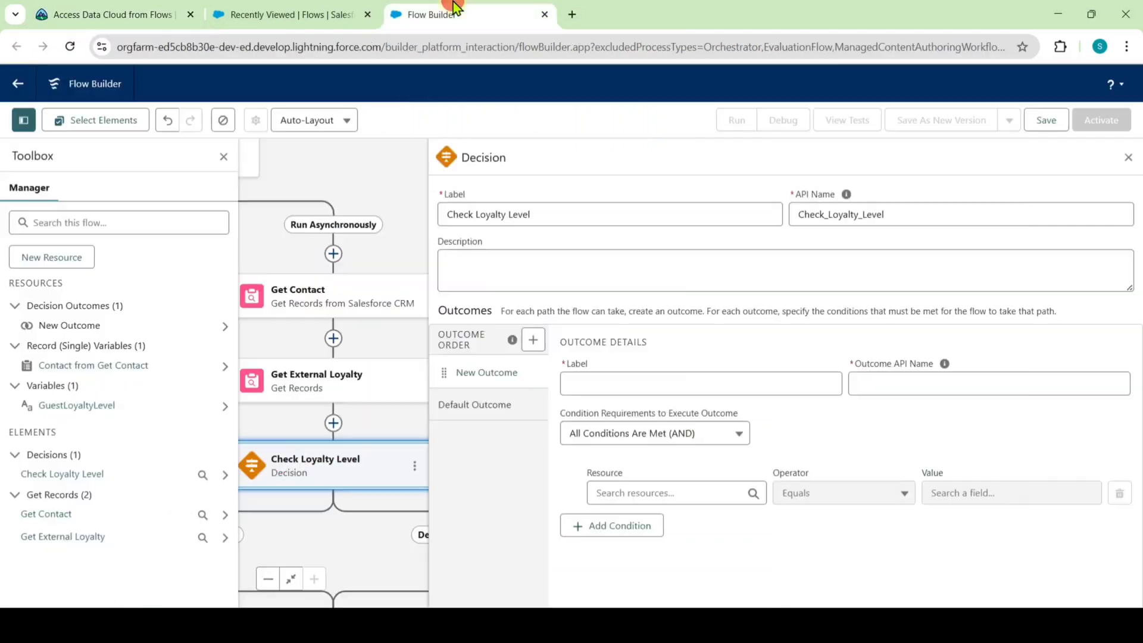
click(626, 384)
key(ctrl+v)
click(705, 417)
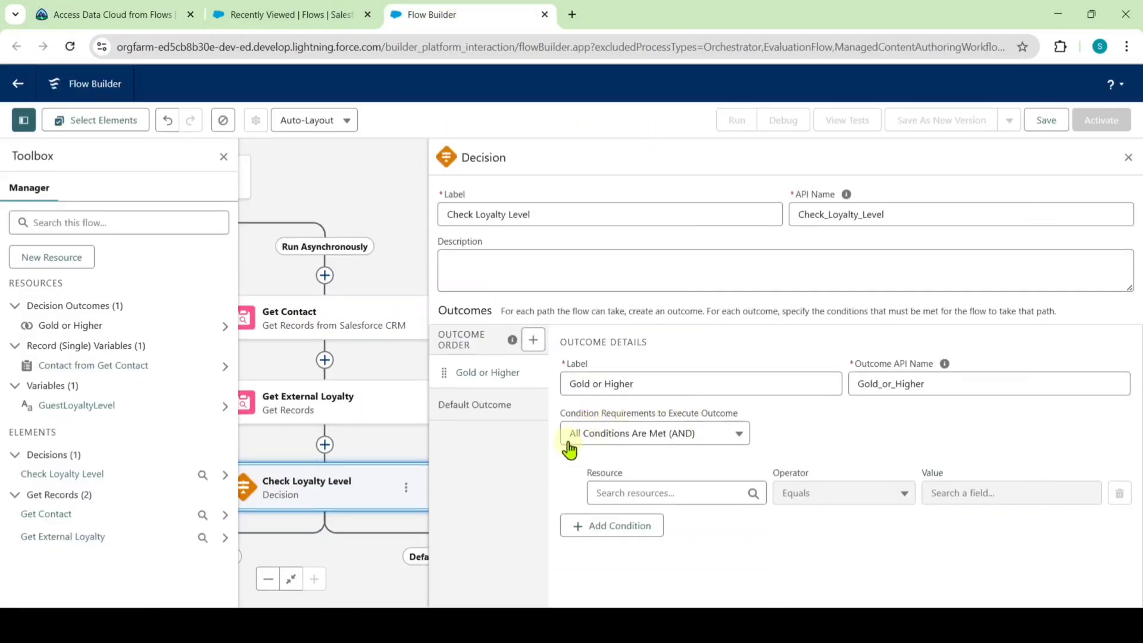
Require Any Condition Is Met (OR) for the Gold or Higher outcome and set its first condition's resource to GuestLoyaltyLevel.
click(636, 432)
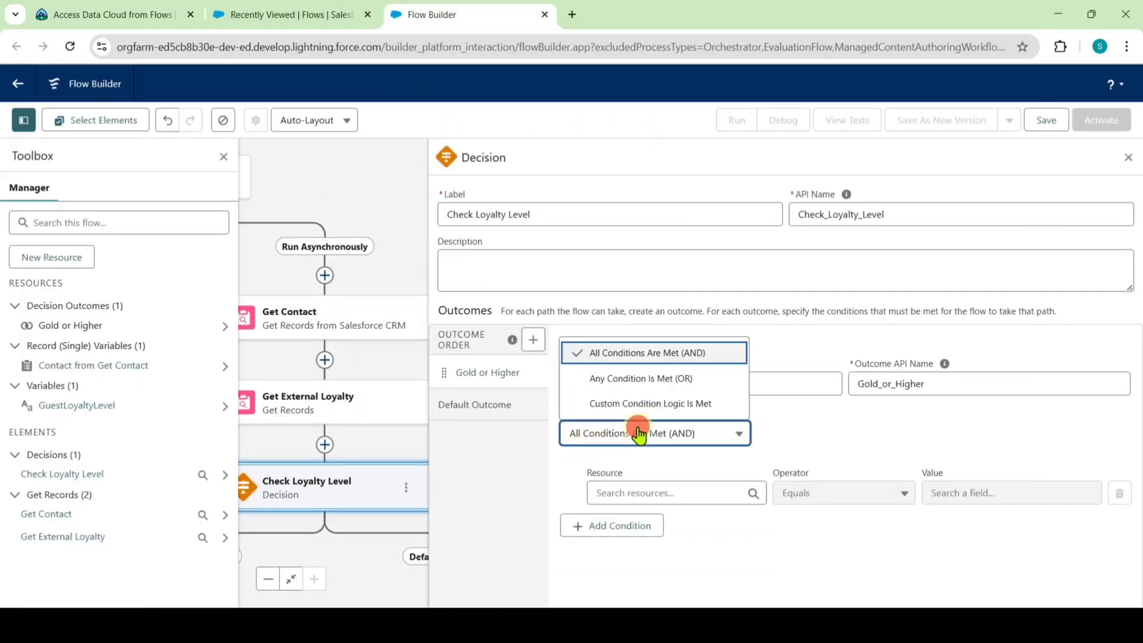
click(643, 387)
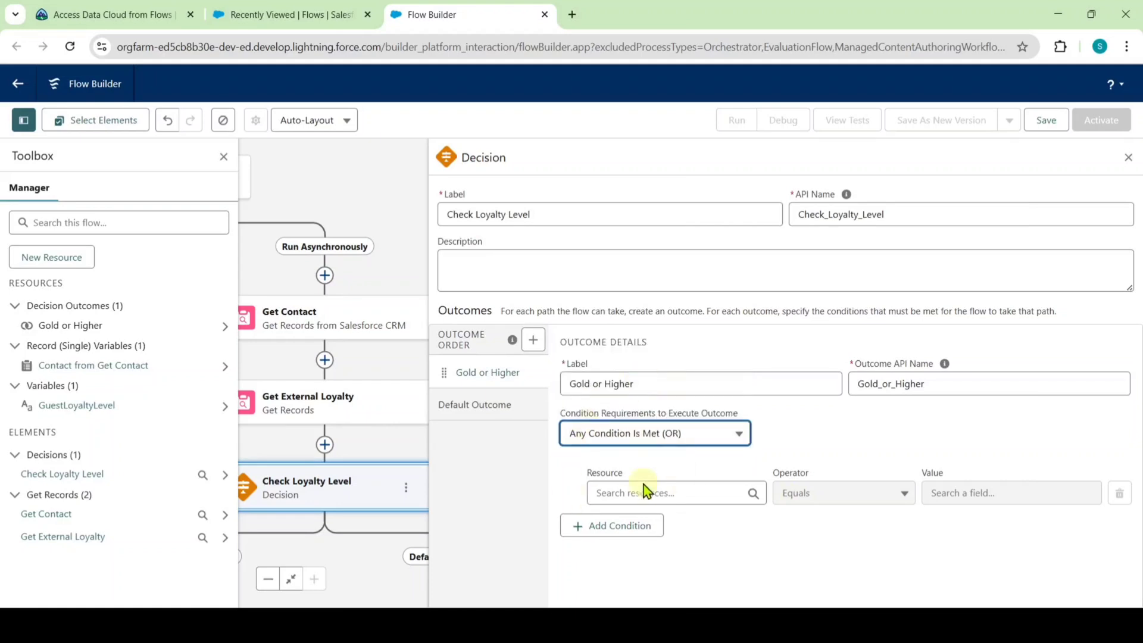
click(665, 492)
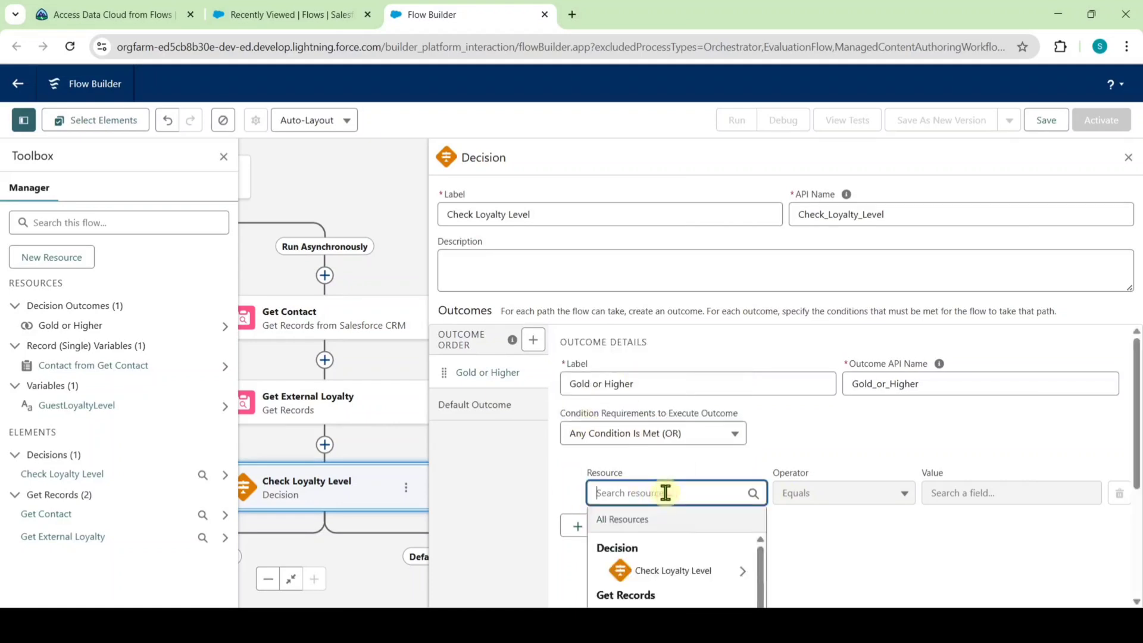
text(guest)
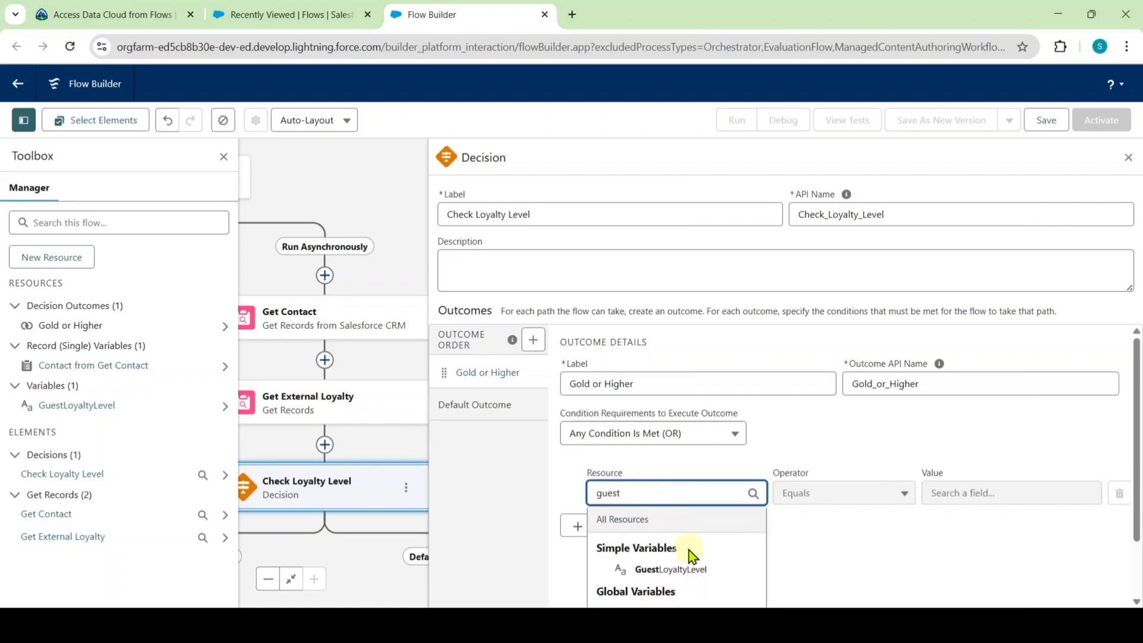
click(696, 568)
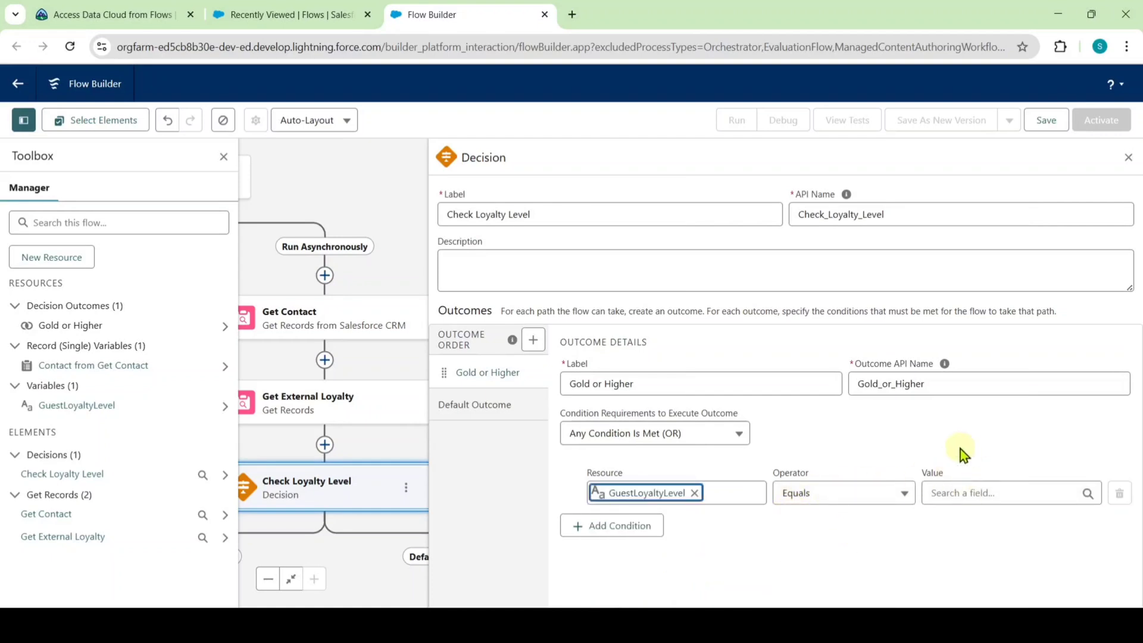
Copy the value Gold from the Trailhead instructions and enter it as the first condition's value in Flow Builder.
click(143, 13)
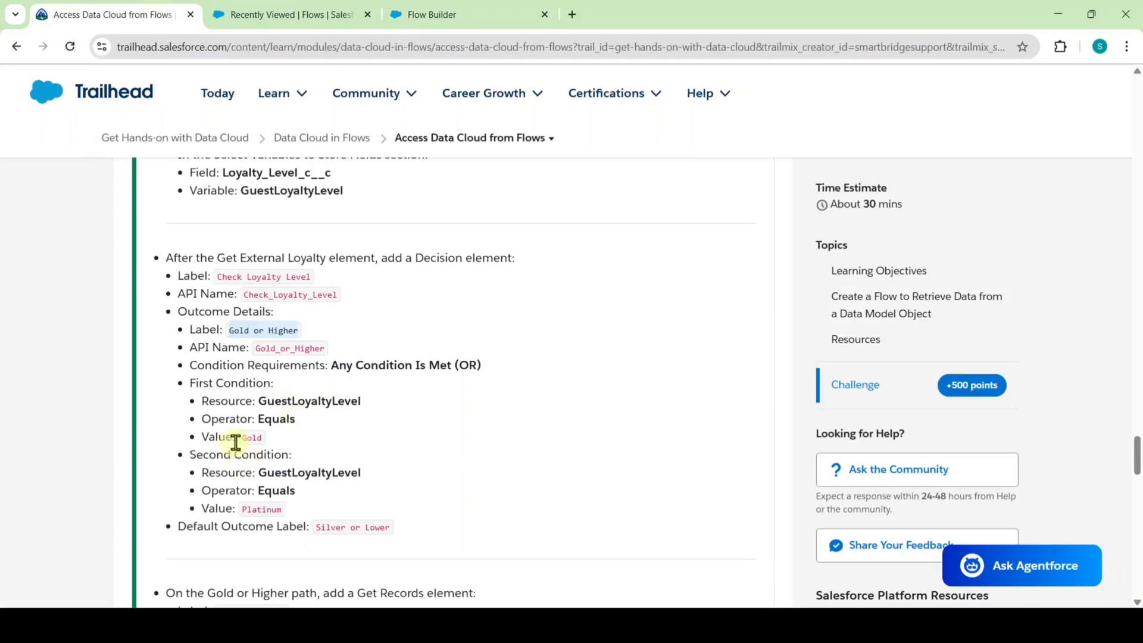
click(244, 439)
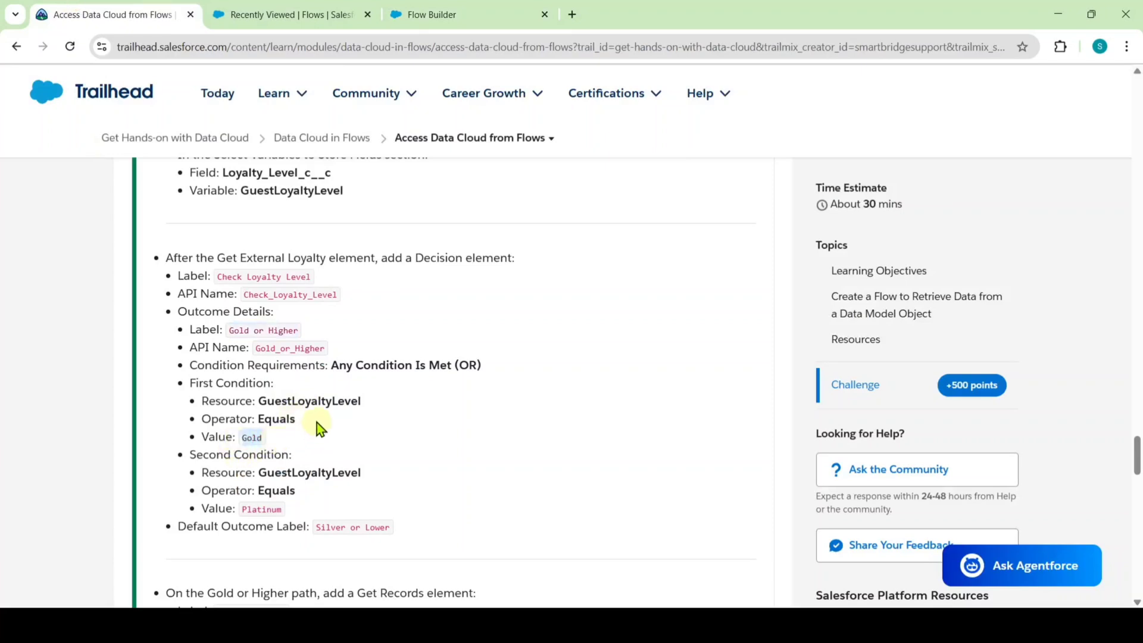
click(470, 13)
click(965, 494)
text(Gold)
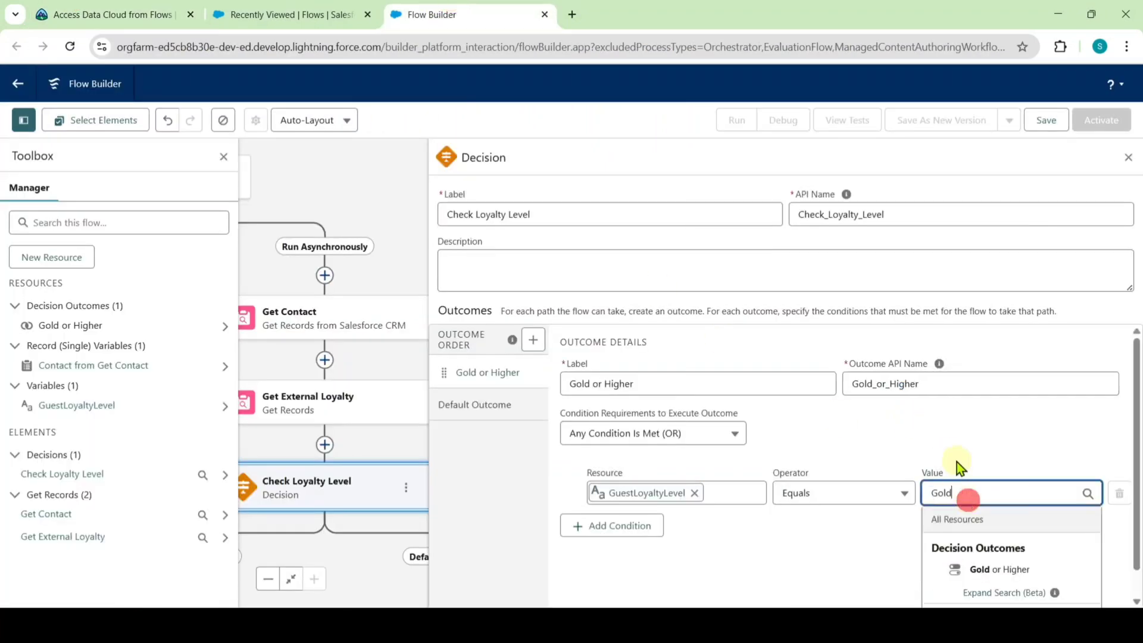
click(956, 459)
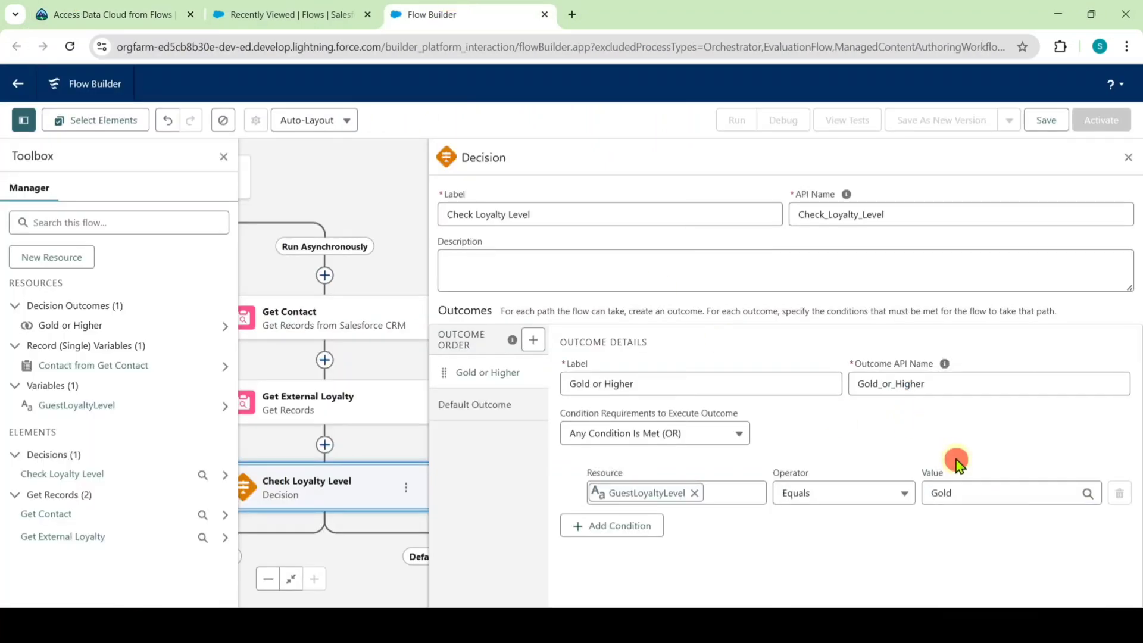
Add a second condition to the Gold or Higher outcome with GuestLoyaltyLevel as its resource.
click(593, 525)
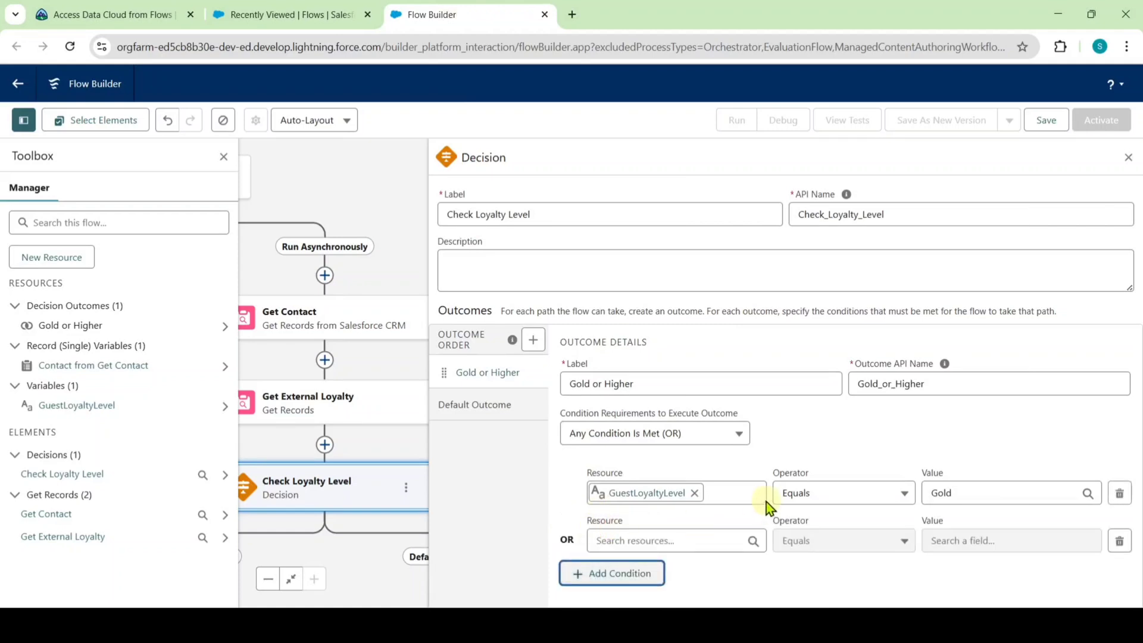
click(664, 534)
text(guest)
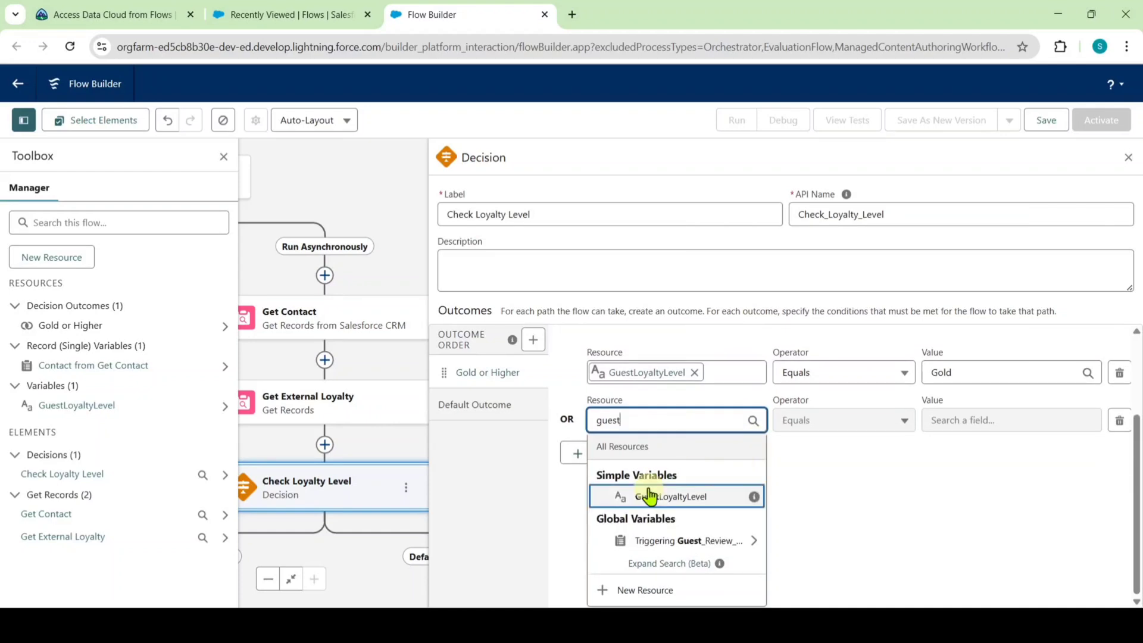
click(650, 496)
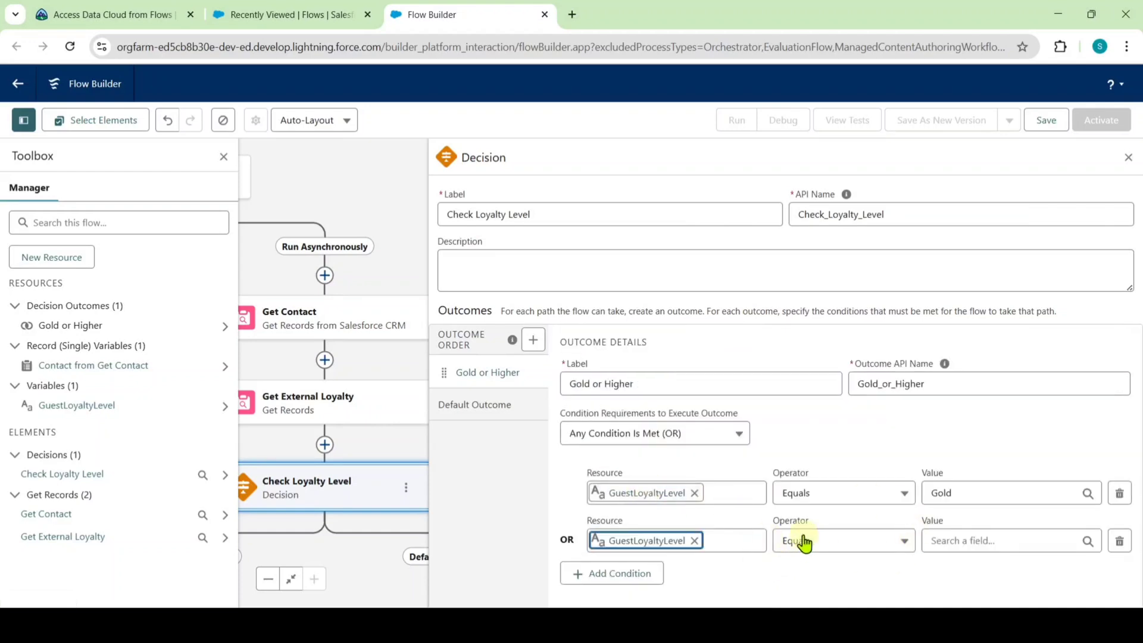
Copy the value Platinum from the Trailhead instructions and enter it as the second condition's value in Flow Builder.
click(43, 9)
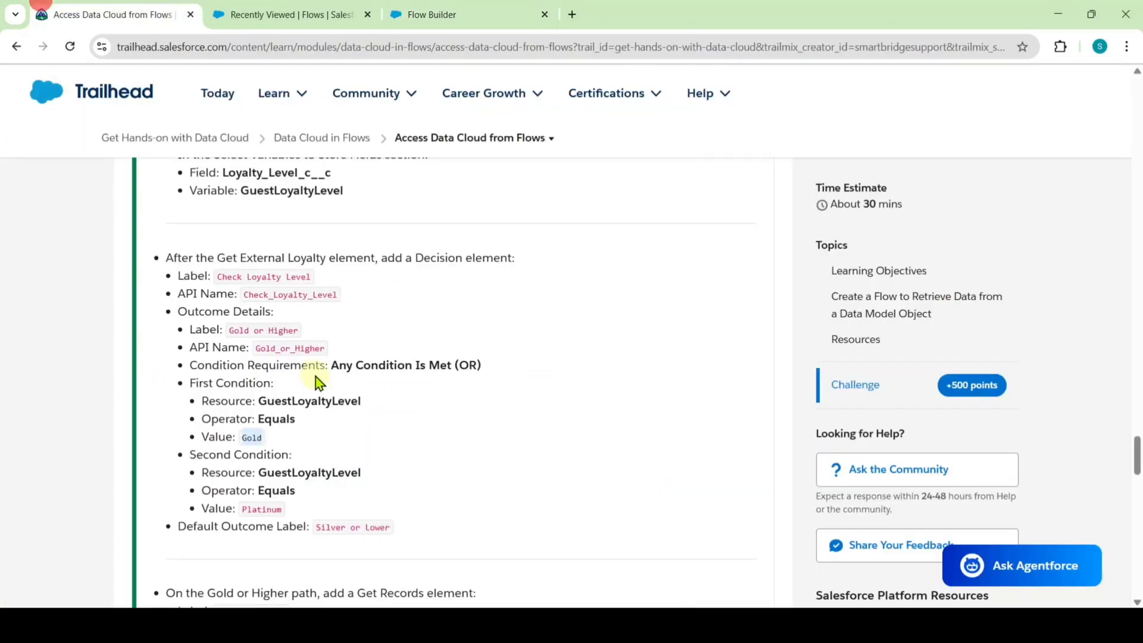
double_click(243, 509)
key(ctrl+c)
click(456, 11)
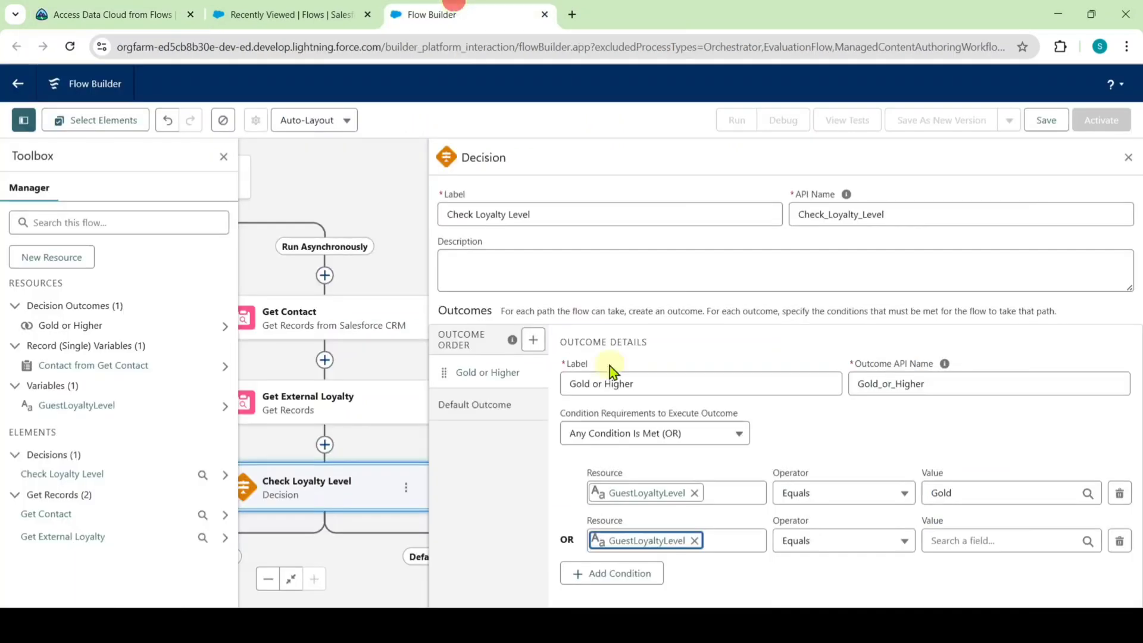
click(953, 542)
key(ctrl+v)
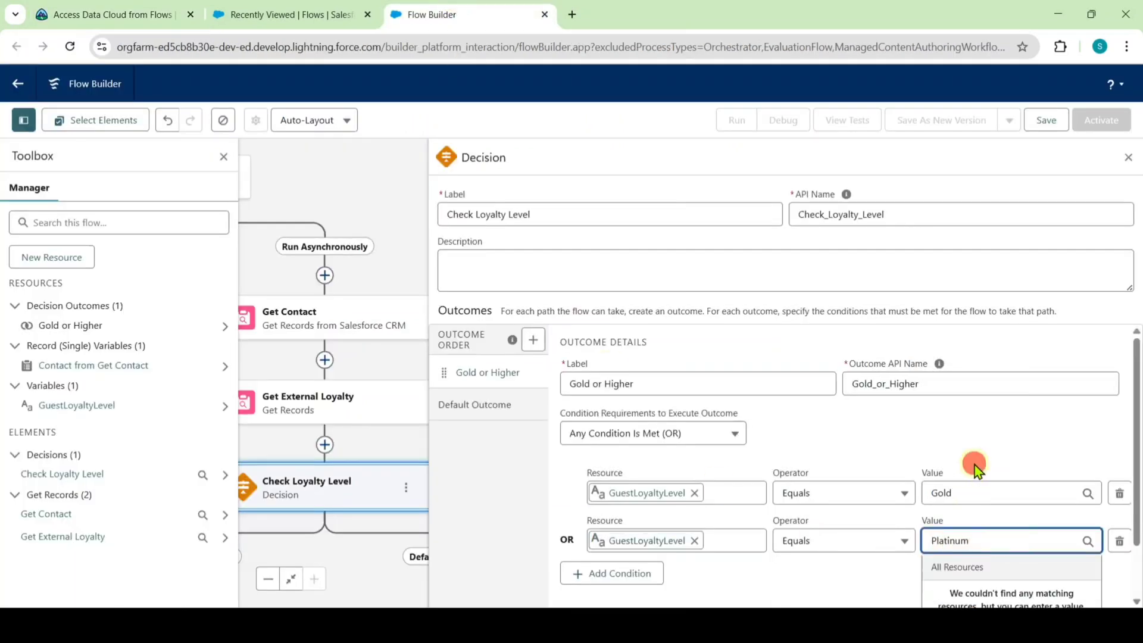
click(974, 465)
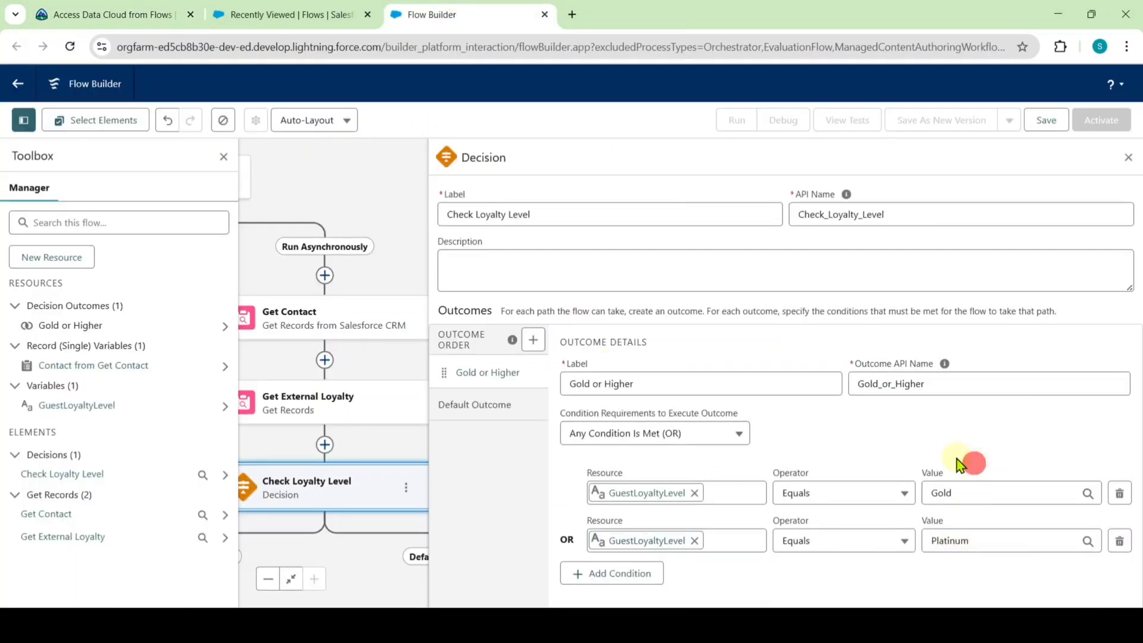
Relabel the Decision's default outcome Silver or Lower, copied from the Trailhead instructions, and close the Decision settings in Flow Builder.
click(490, 407)
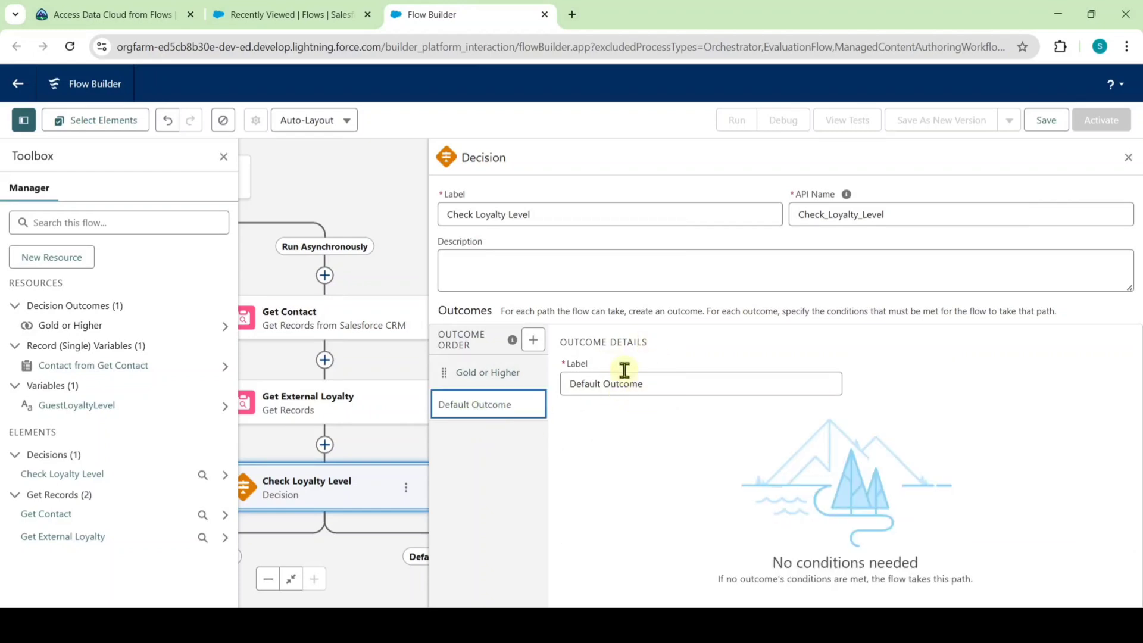
click(131, 8)
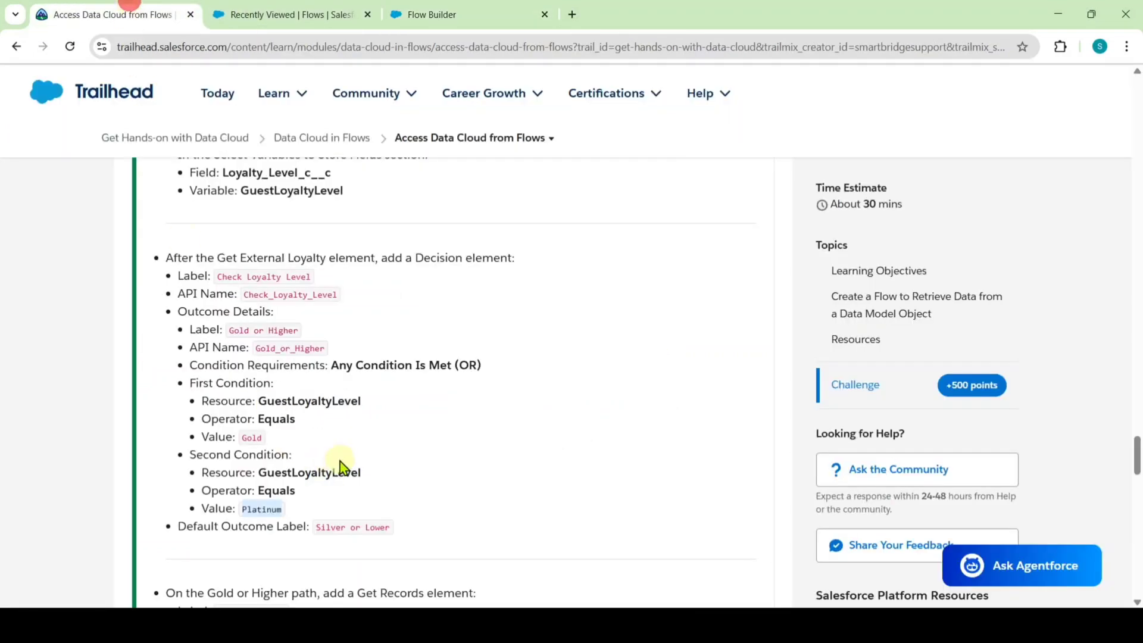
scroll(340, 462, down, 1)
drag(316, 452, 405, 460)
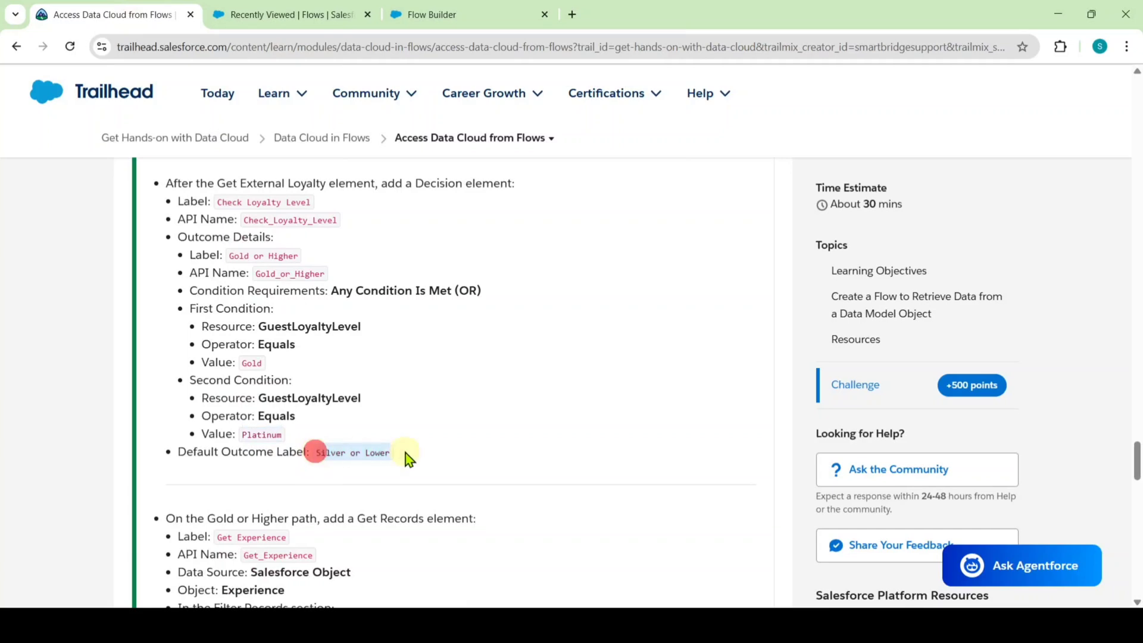
click(453, 7)
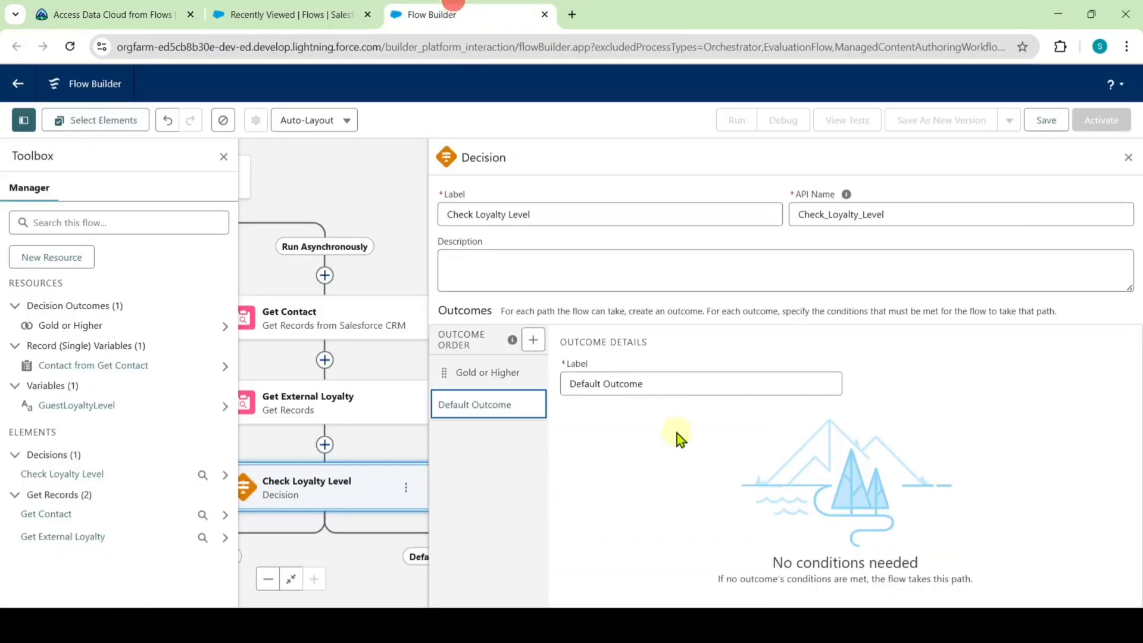
click(659, 381)
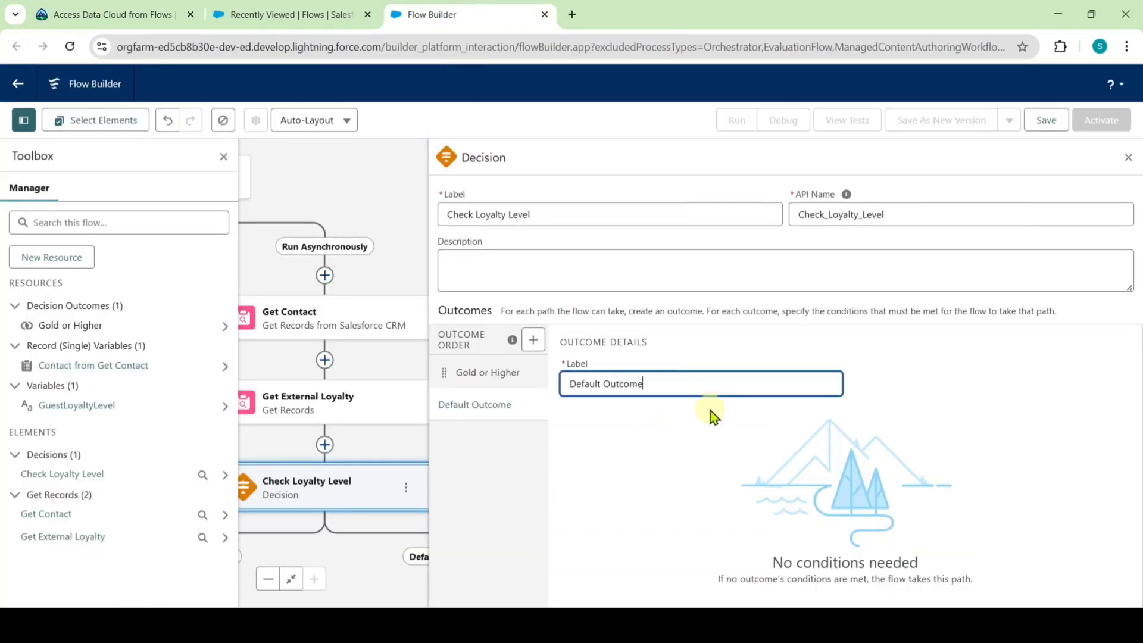
key(ctrl+a)
text(Silver or Lower)
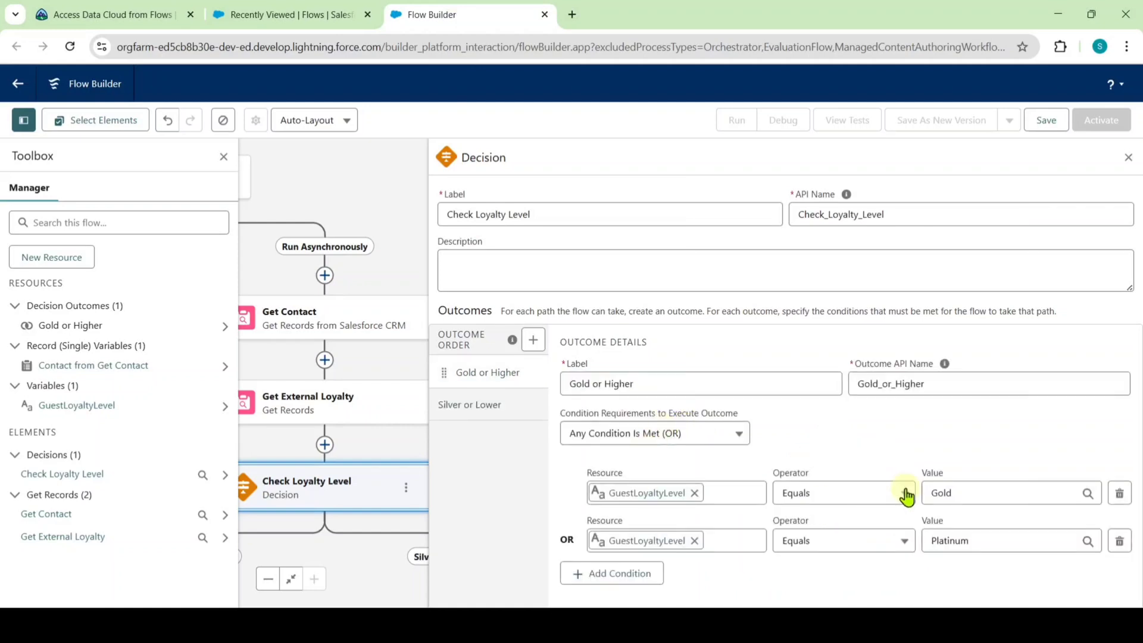
click(1129, 160)
Switch to the Trailhead challenge instructions and copy the next Get Records element's label, Get Experience.
drag(549, 413, 803, 357)
scroll(803, 357, down, 2)
click(119, 15)
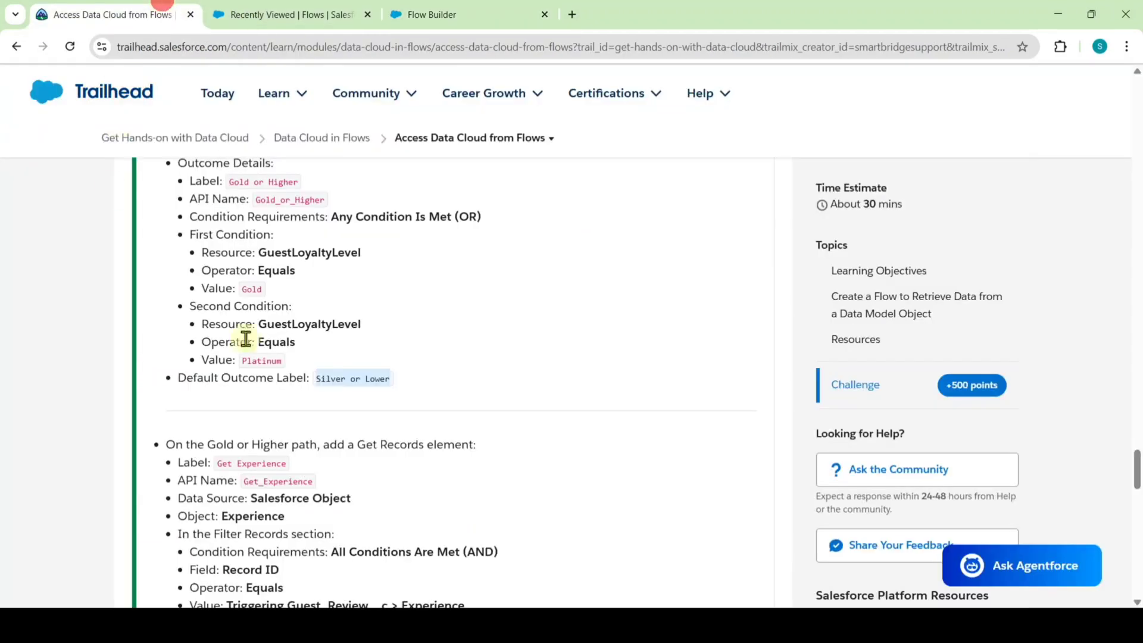
scroll(519, 285, down, 1)
scroll(520, 285, down, 2)
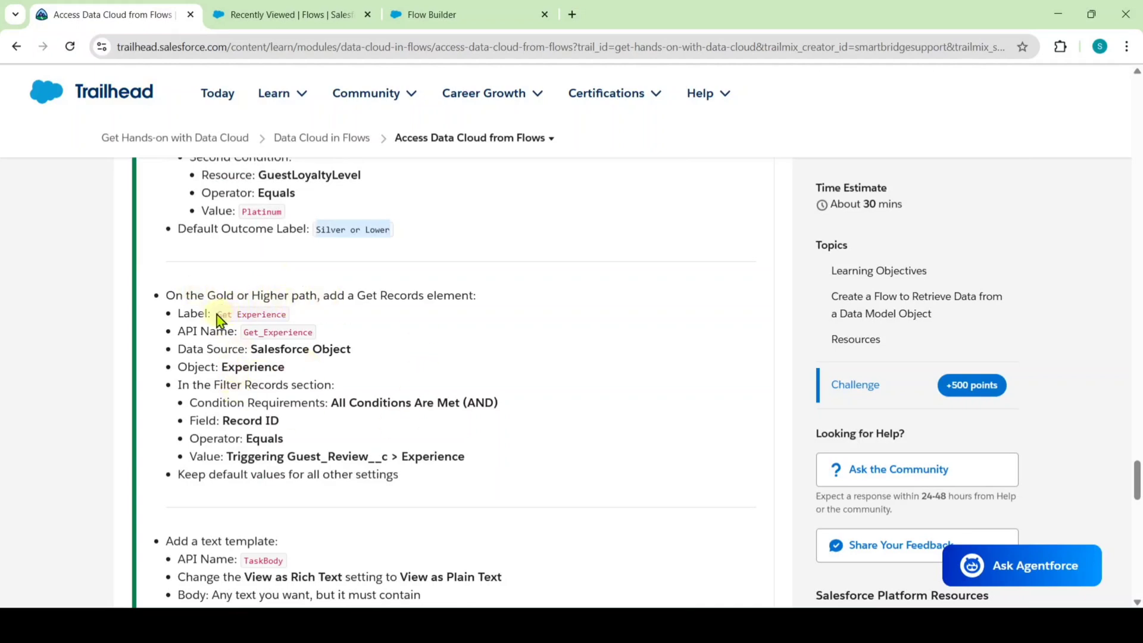
drag(217, 315, 308, 325)
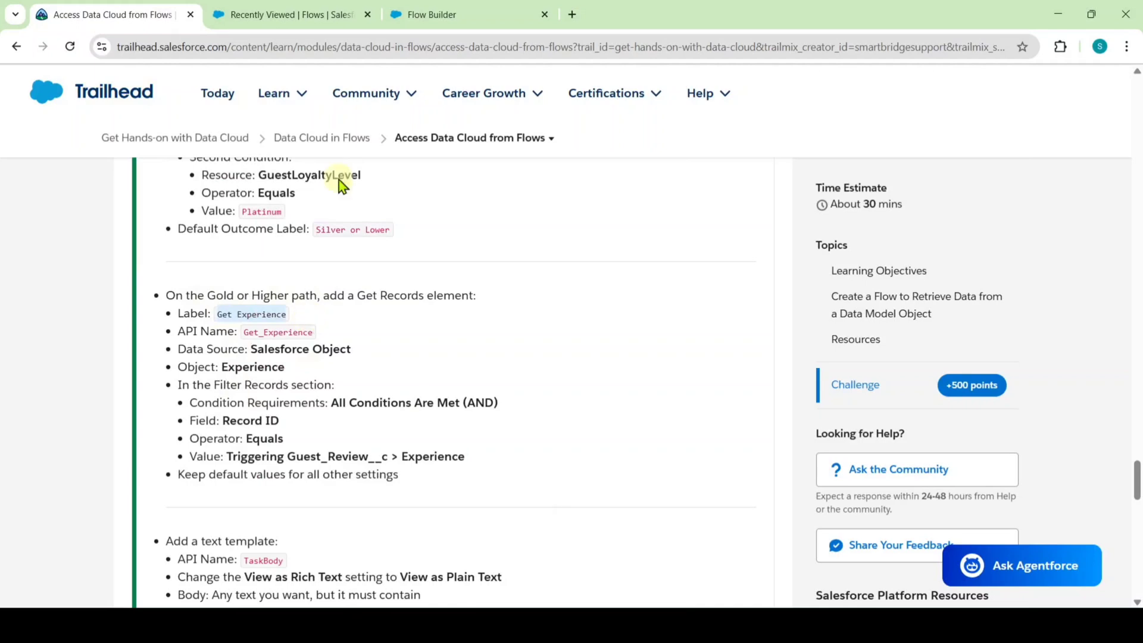
In Flow Builder, add a Get Records element labelled Get Experience on the Gold or Higher path.
click(423, 14)
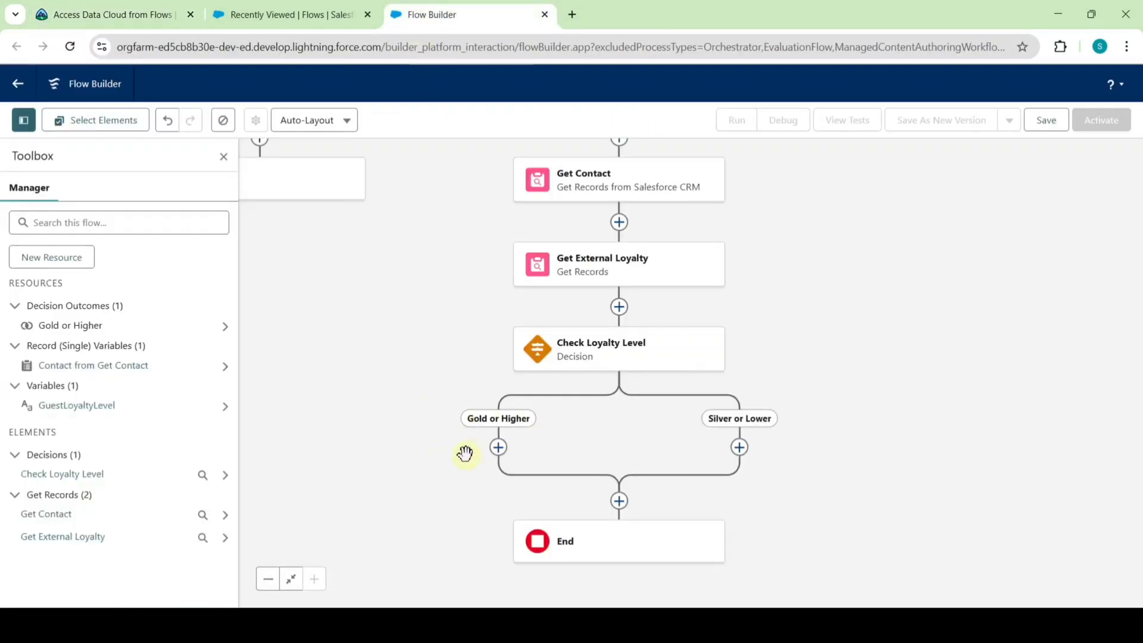
click(498, 447)
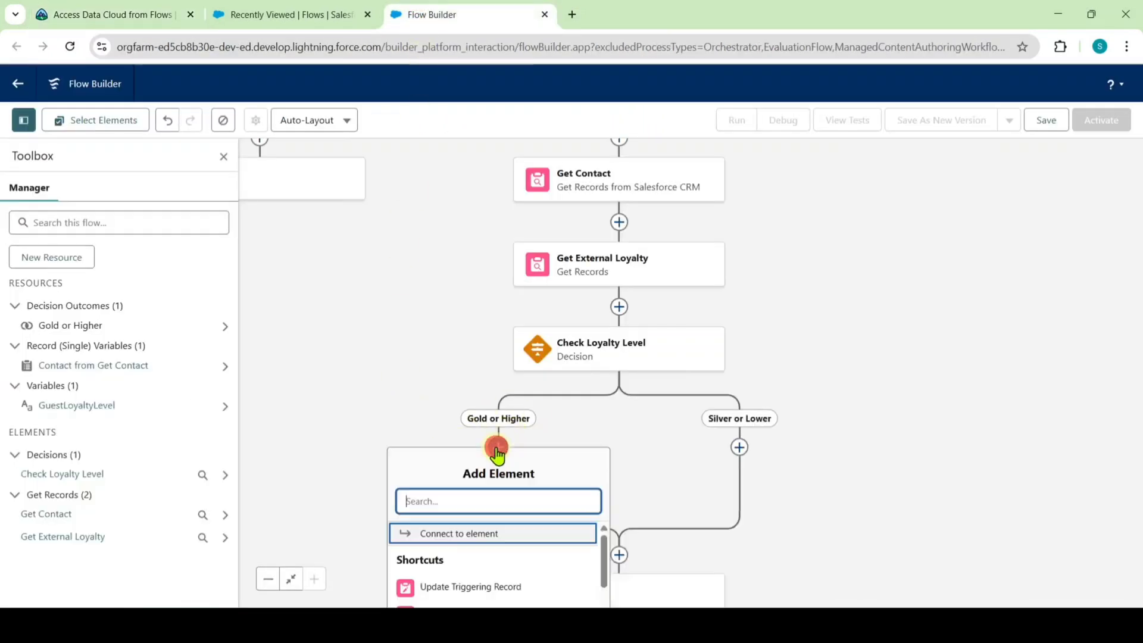
text(g)
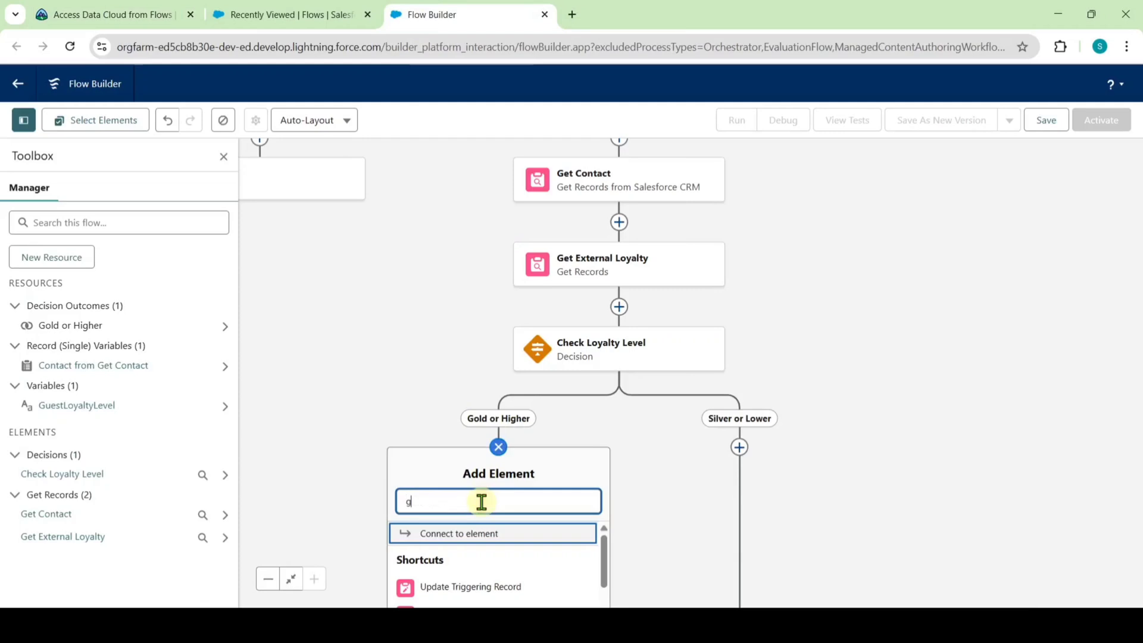
text(et rec)
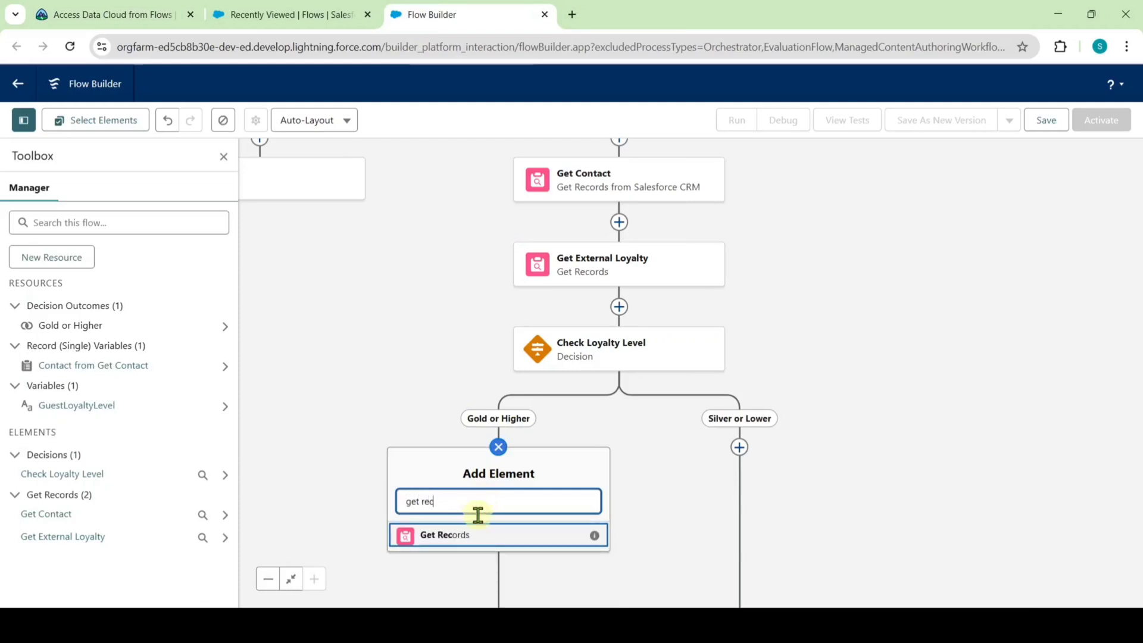
click(474, 533)
click(700, 220)
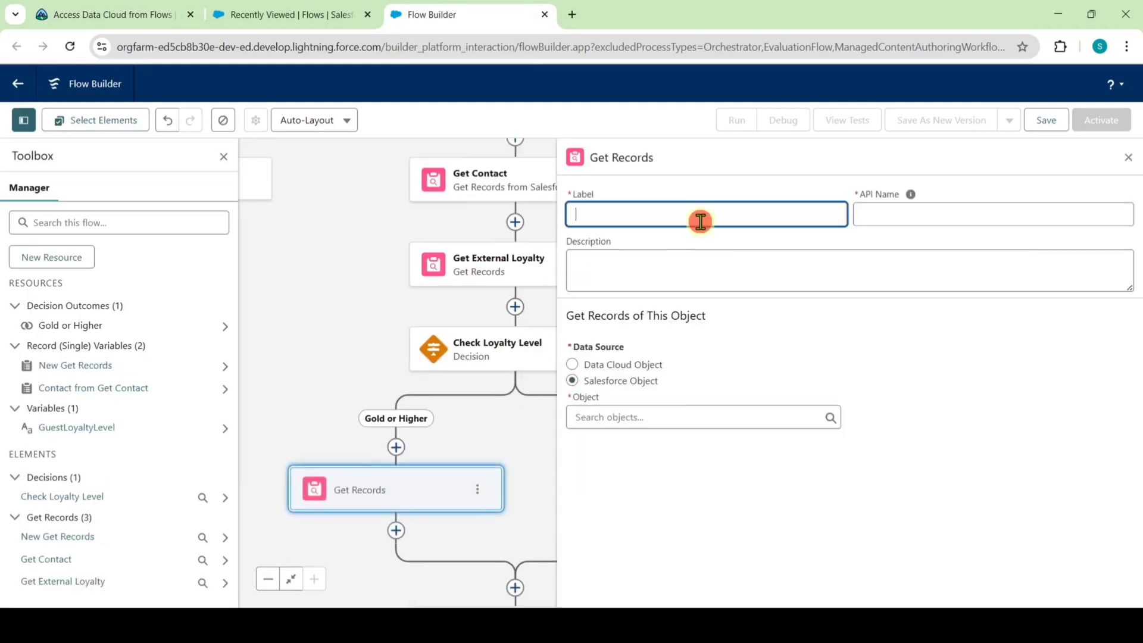
text(Get Experience)
click(689, 181)
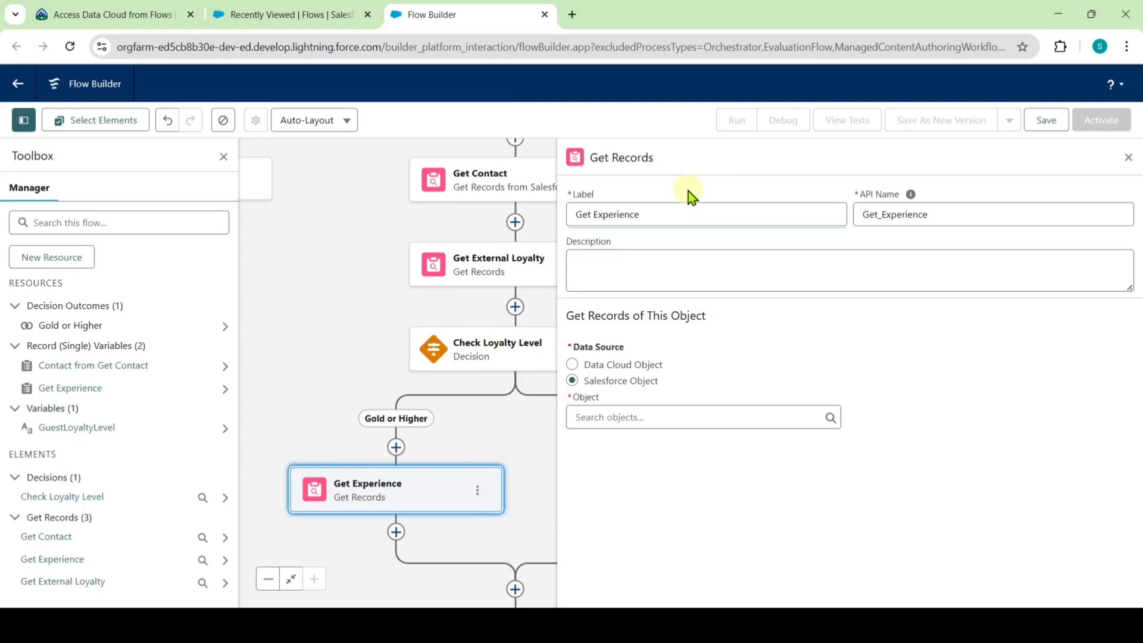
Set the object of the Get Experience element to Experience (Experience__c).
click(615, 418)
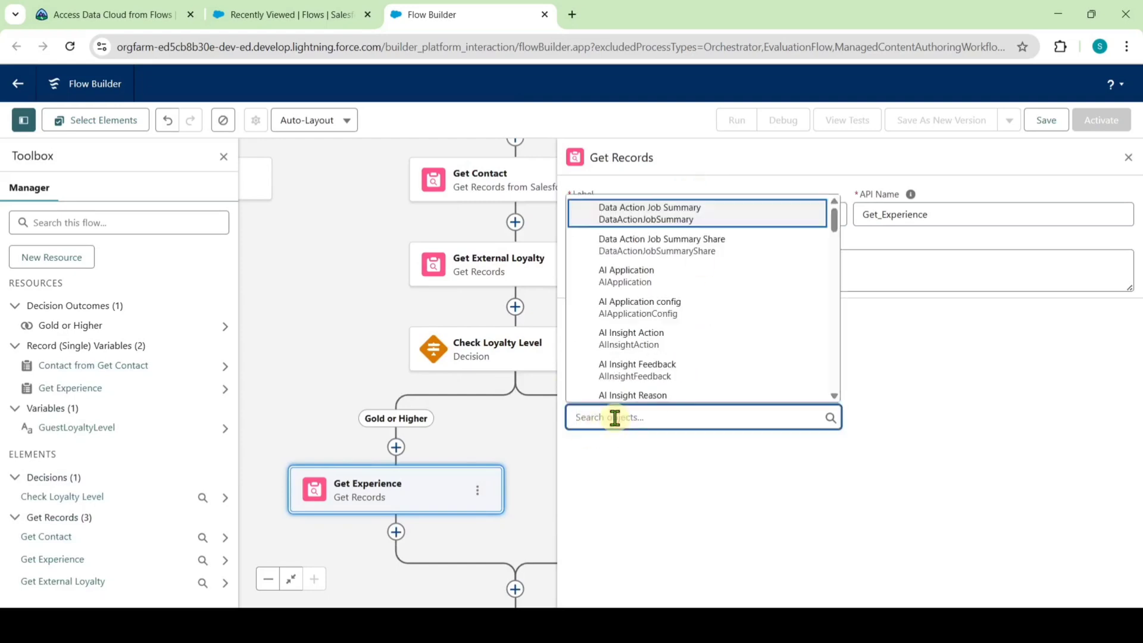
text(exper)
click(621, 271)
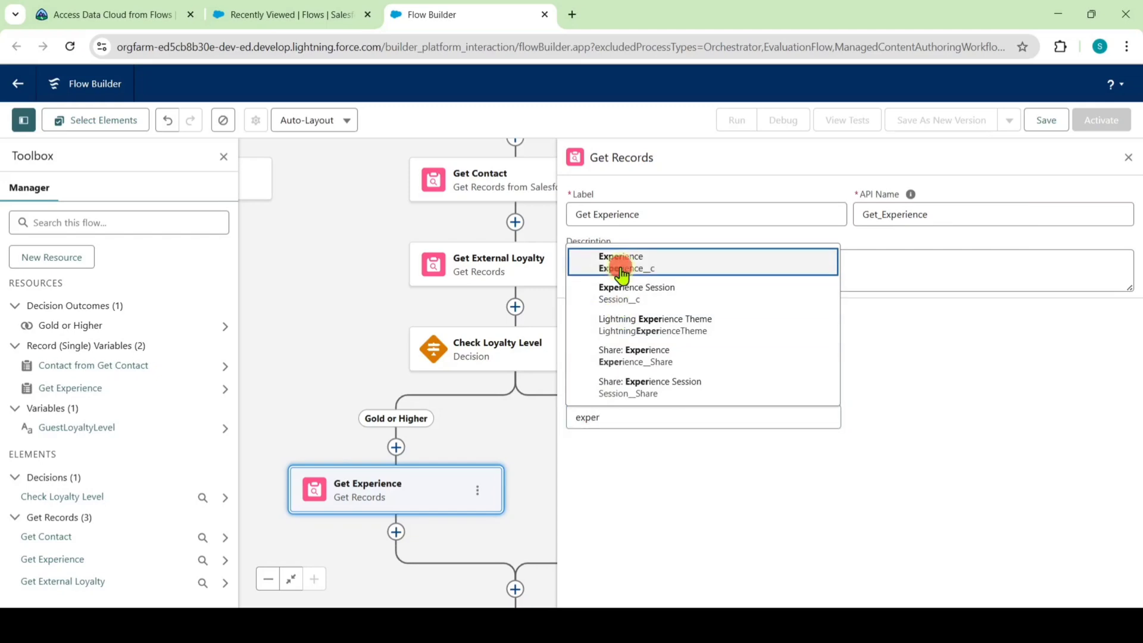
Filter the Get Experience element's records by the Record ID field with the Equals operator.
scroll(788, 405, down, 3)
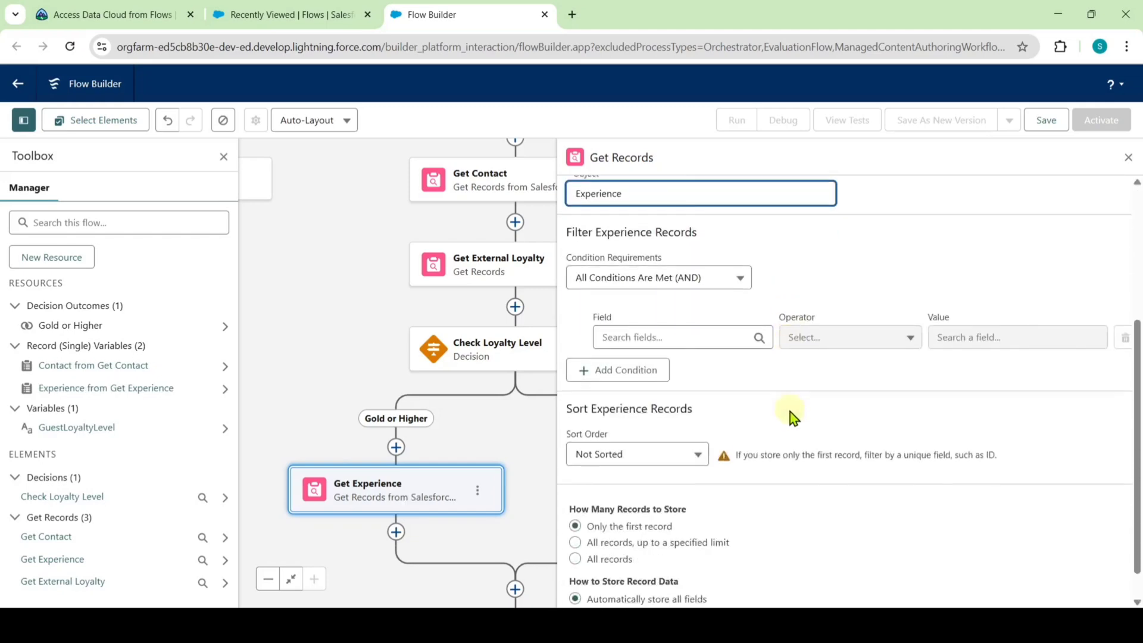
click(685, 342)
text(recor)
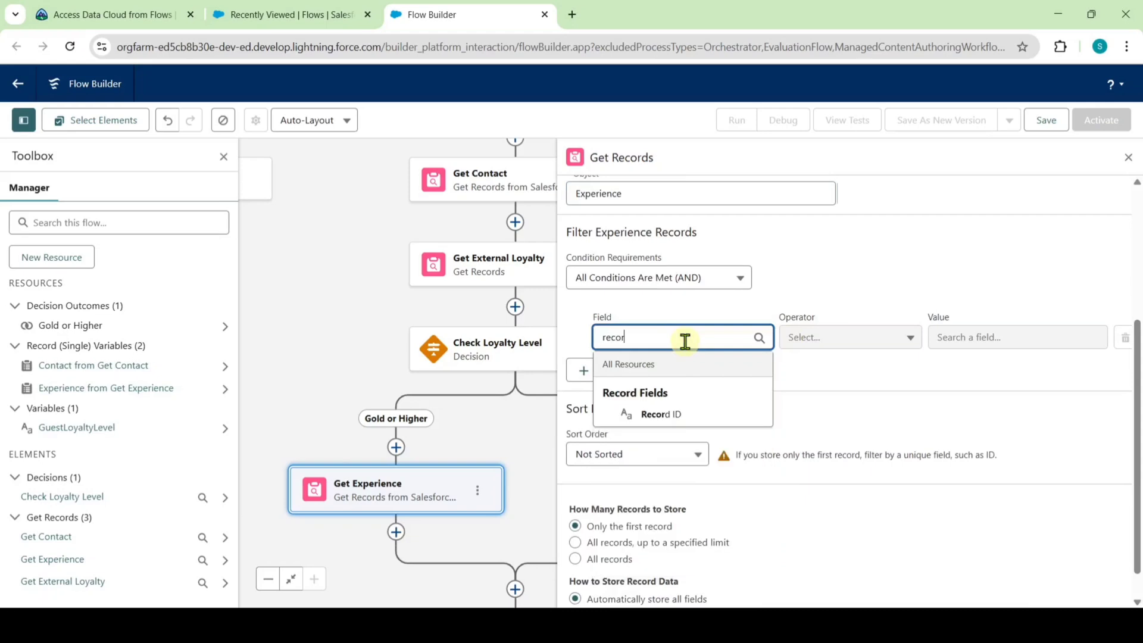
text(d)
click(666, 415)
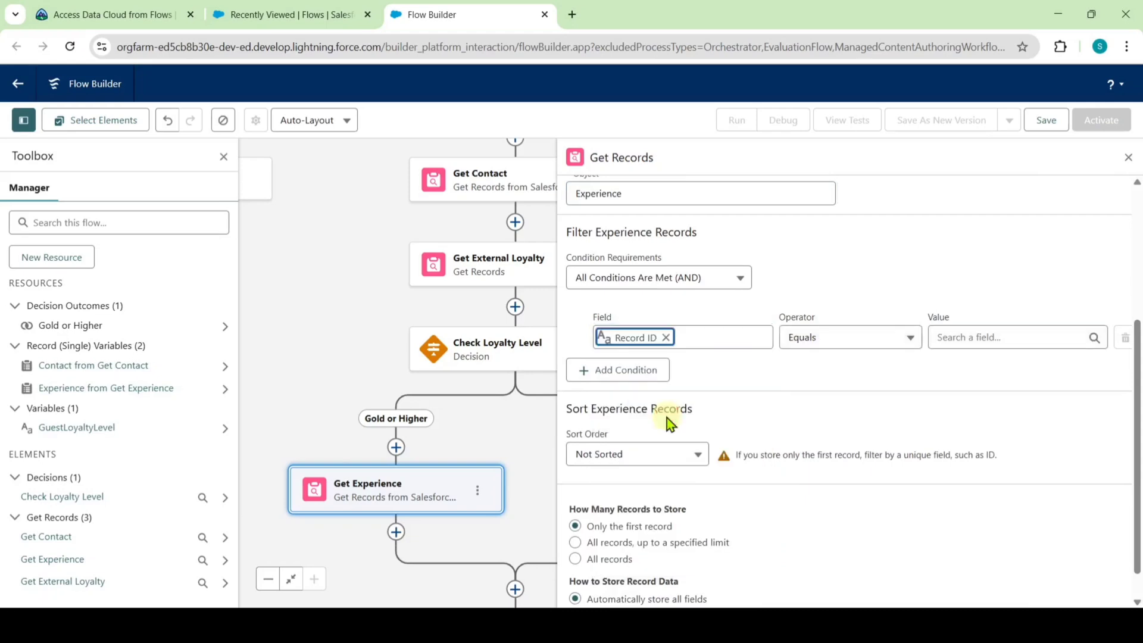
Set the Record ID condition's value to Triggering Guest_Review__c > Experience and close the Get Experience settings.
click(968, 342)
text(tri)
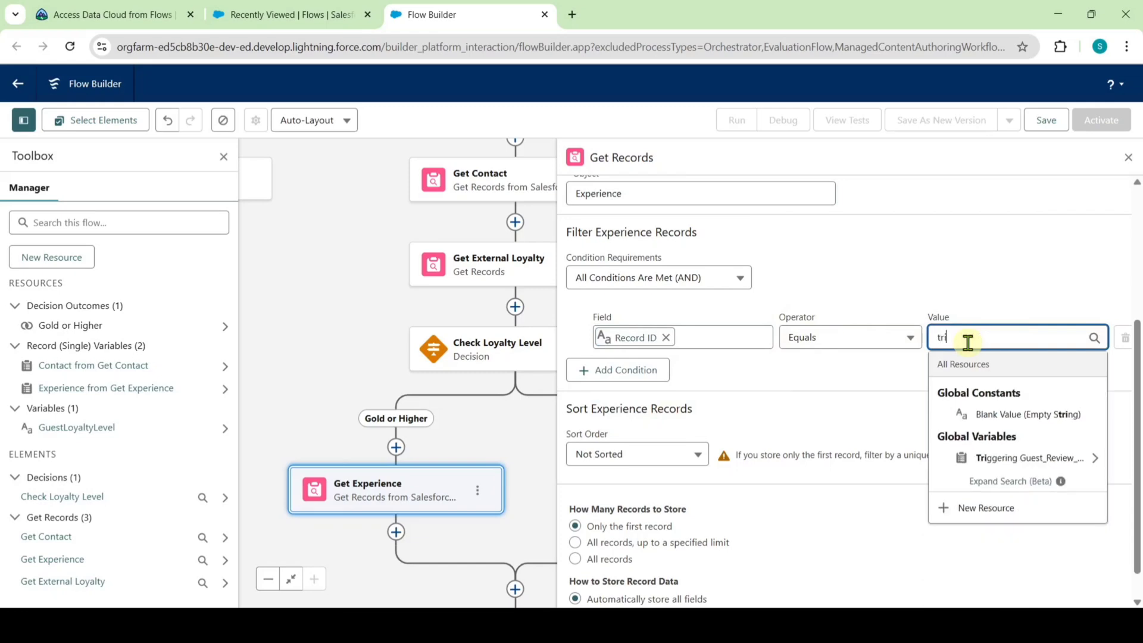
click(1012, 458)
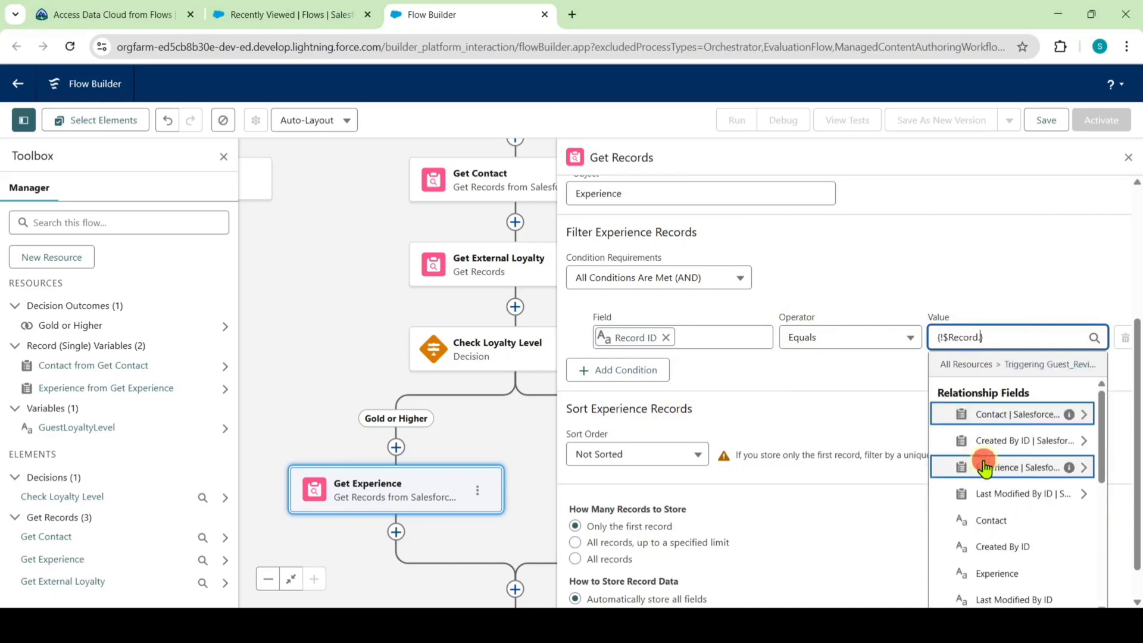
text(exper)
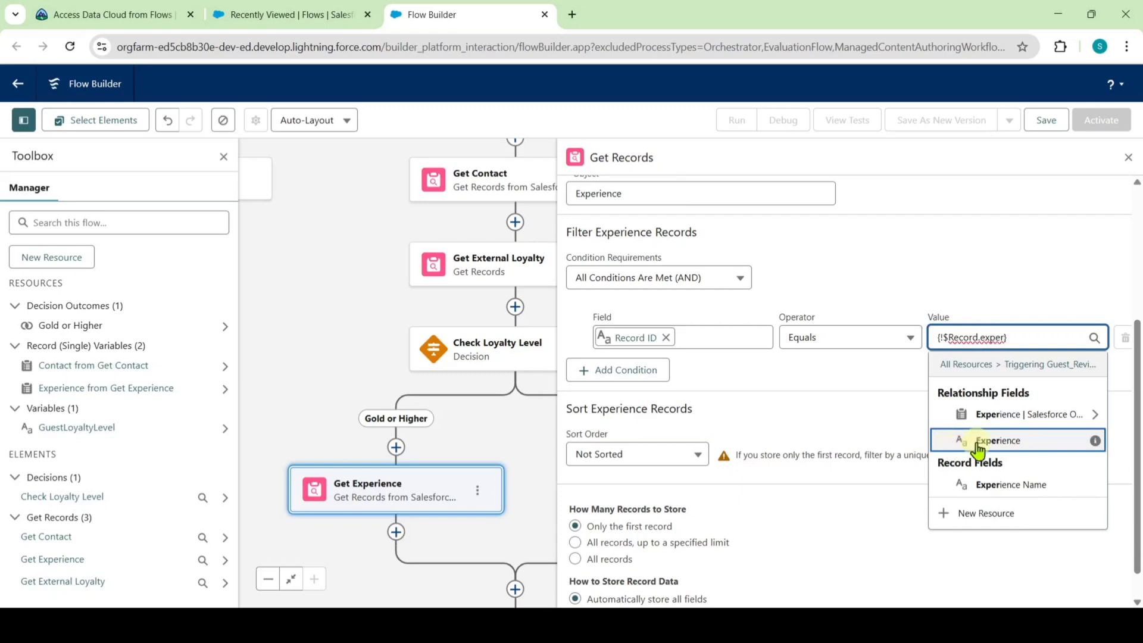
click(966, 443)
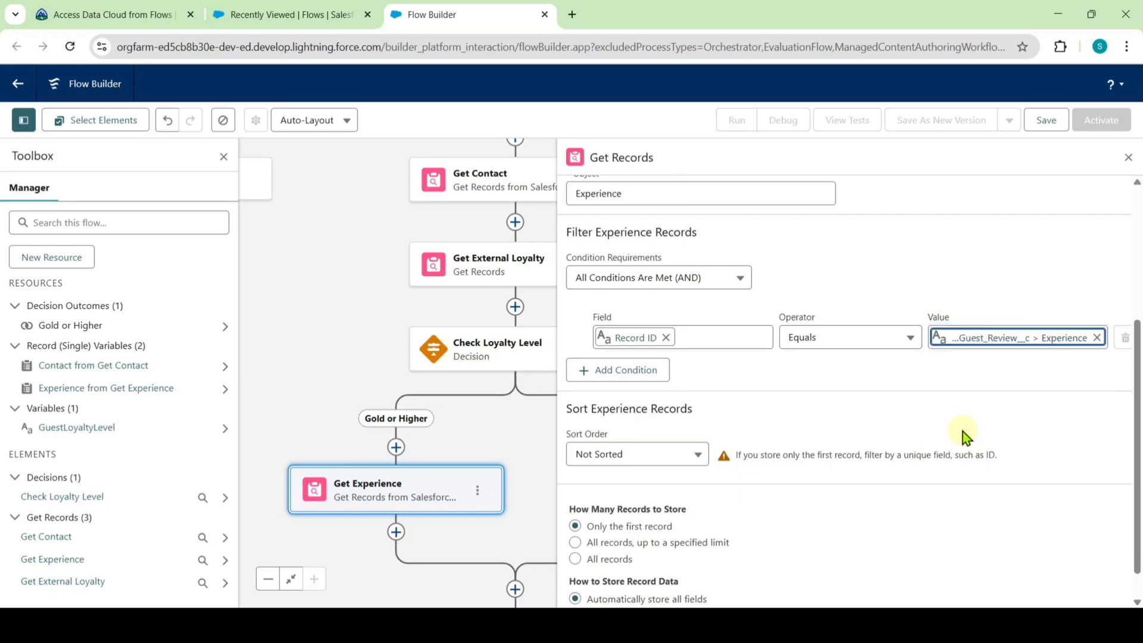
scroll(944, 417, up, 4)
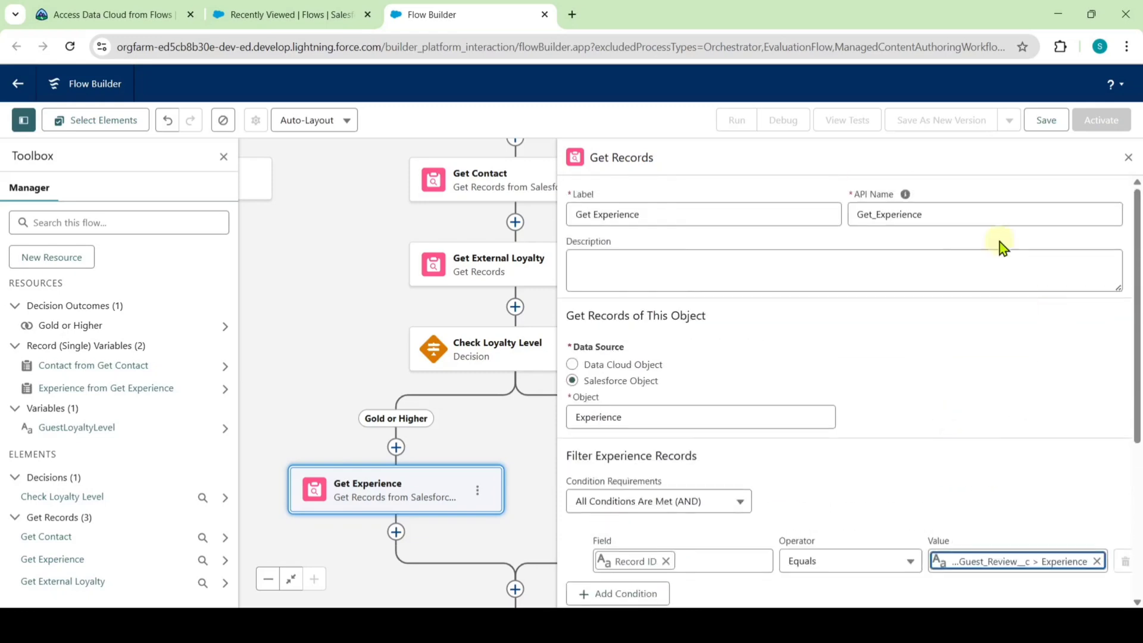
click(1128, 157)
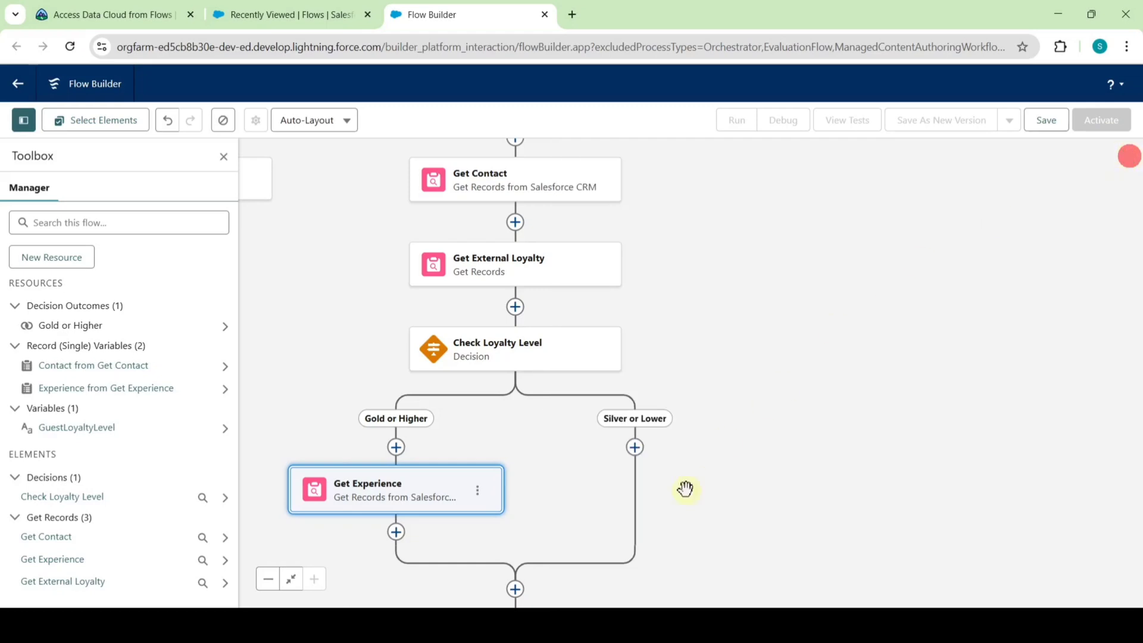
drag(684, 498, 837, 407)
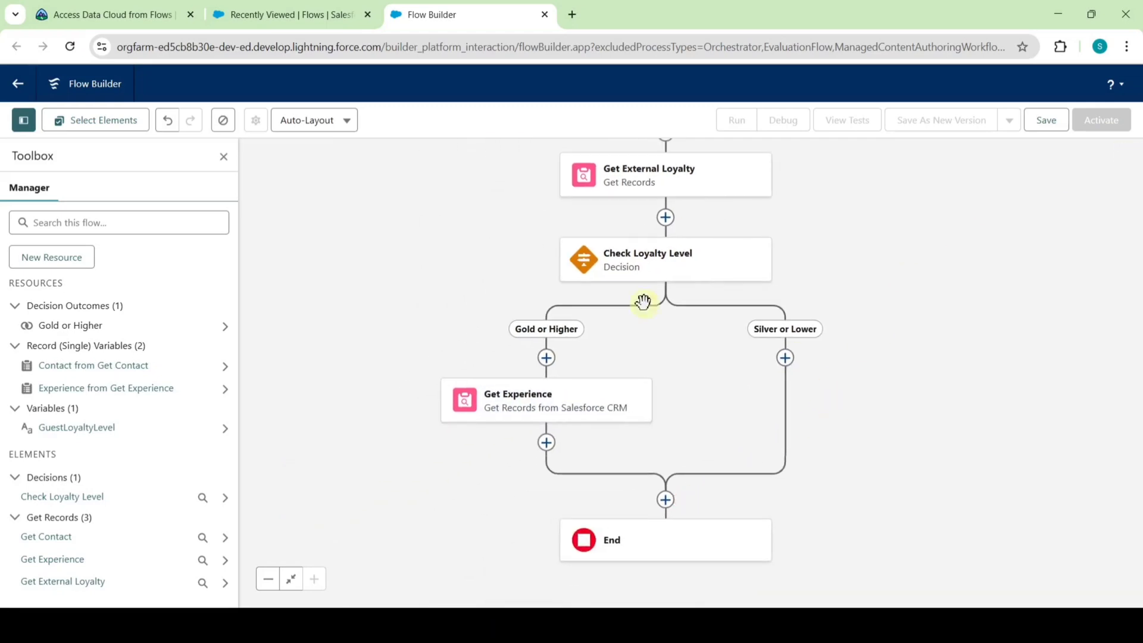
Switch to the Trailhead challenge instructions and copy the text template's API name, TaskBody.
click(151, 12)
scroll(320, 229, down, 2)
scroll(334, 274, down, 3)
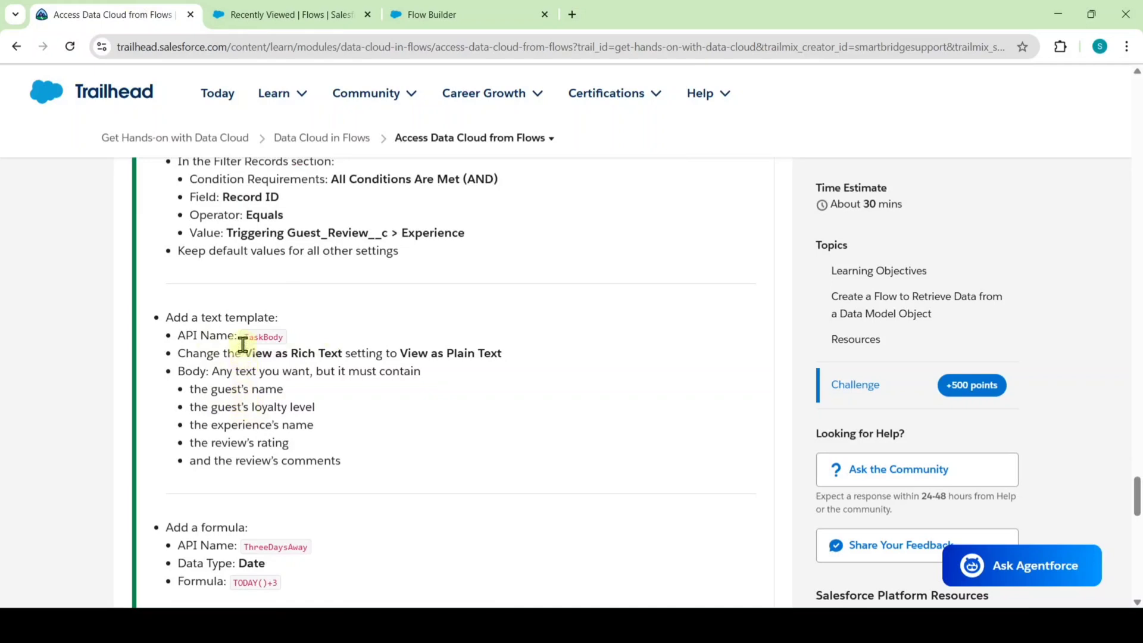
drag(242, 337, 285, 337)
right_click(274, 335)
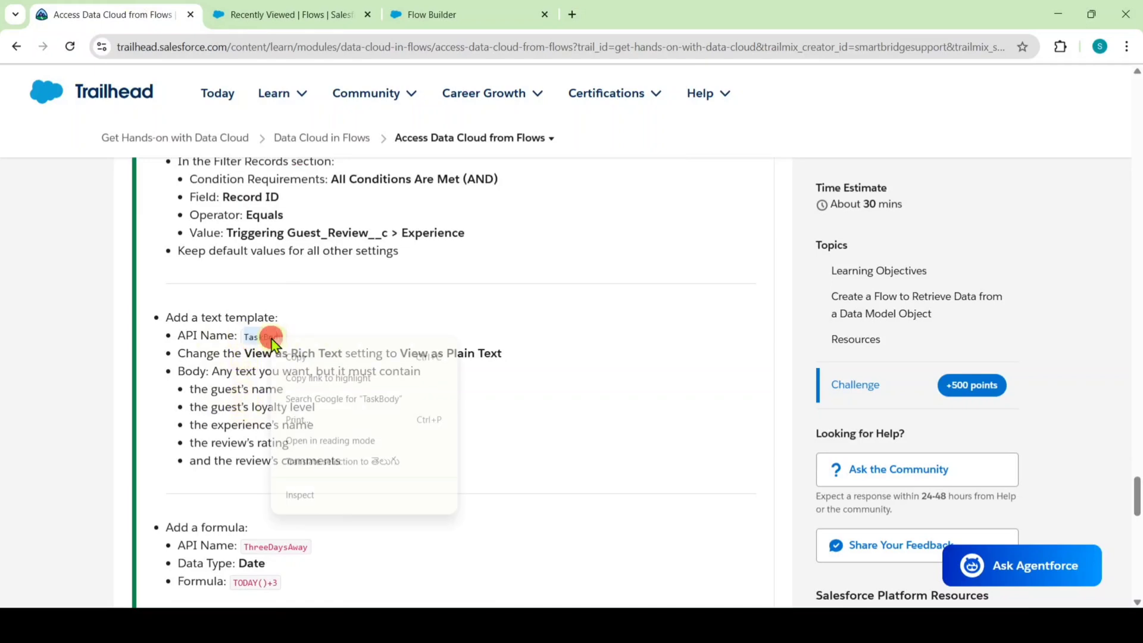
click(299, 355)
In Flow Builder, start a new Text Template resource with API name TaskBody and set its body to View as Plain Text.
click(485, 8)
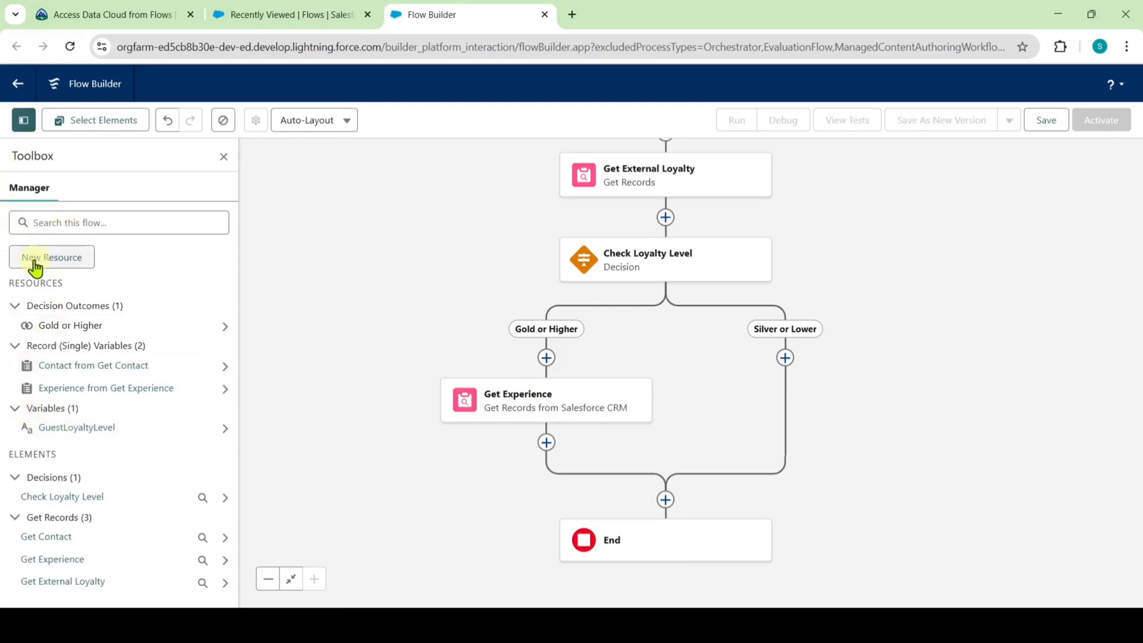
click(61, 259)
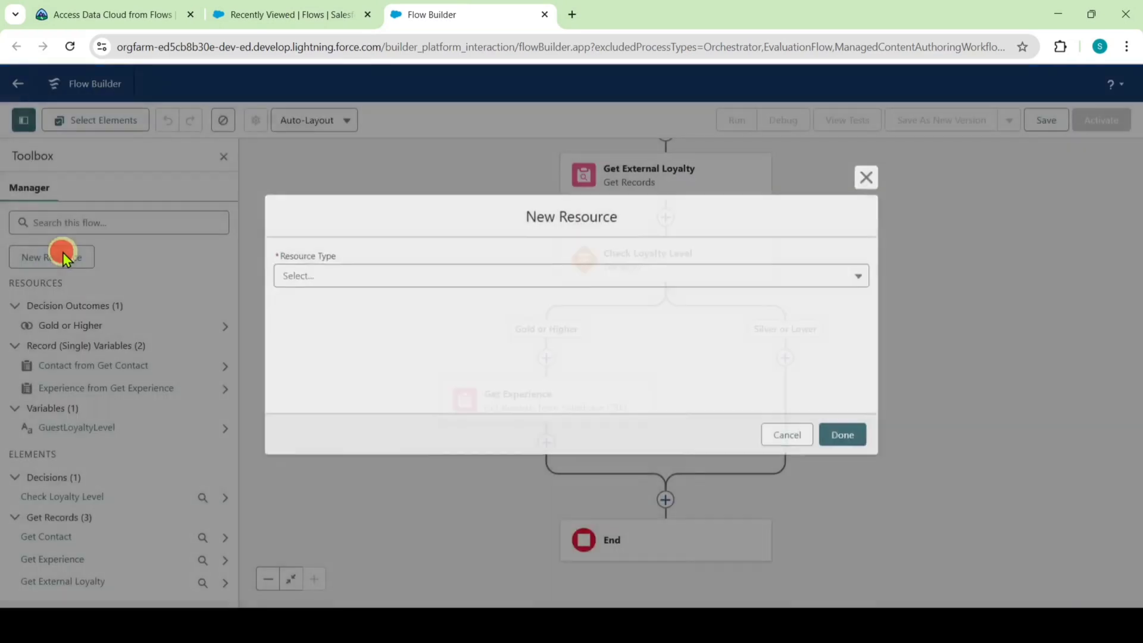
click(329, 279)
click(331, 401)
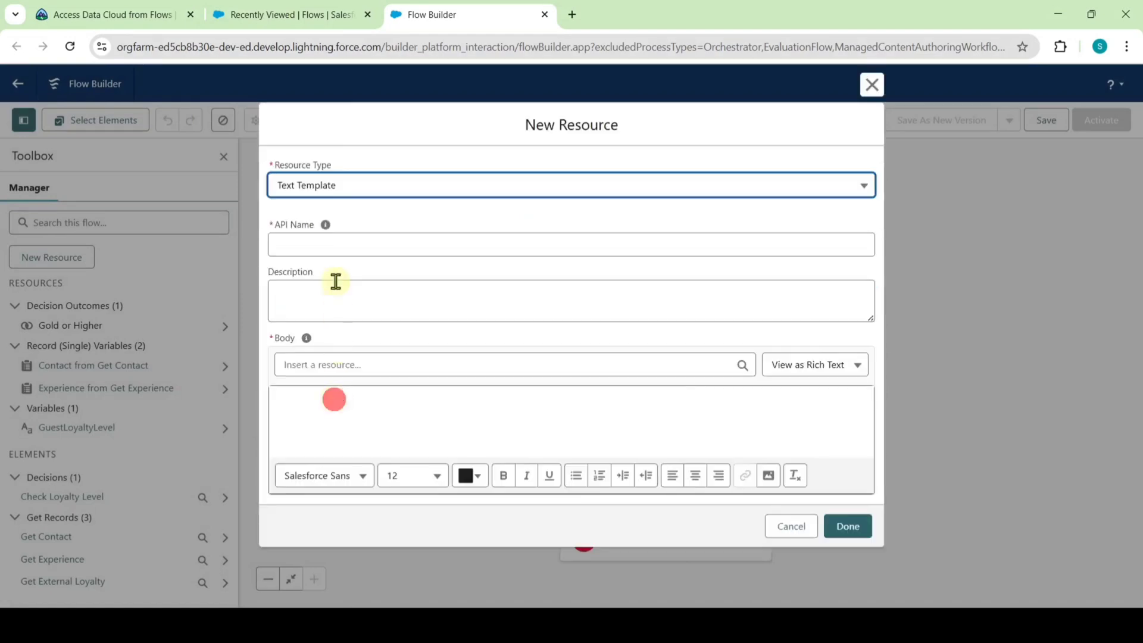
click(330, 244)
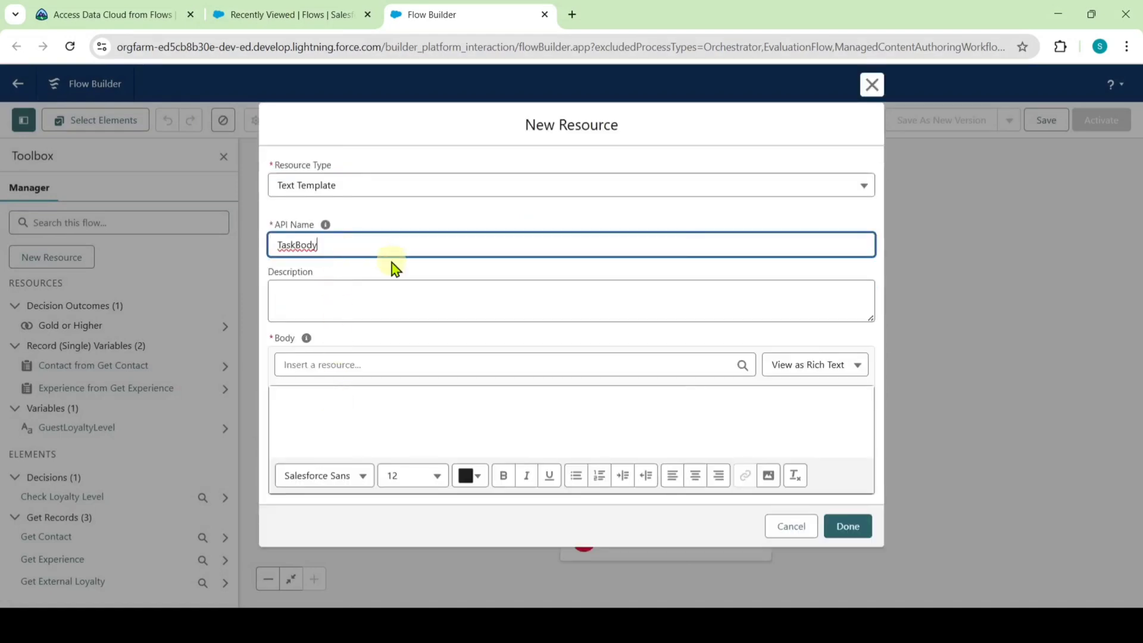
click(815, 370)
click(810, 420)
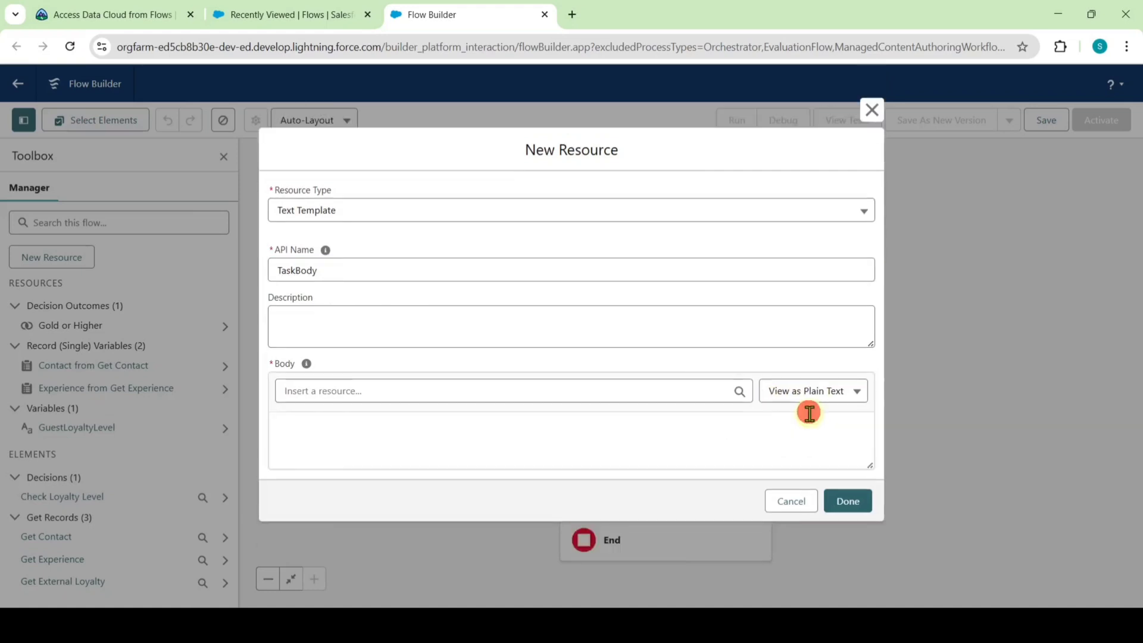
Insert the Full Name field of Contact from Get Contact into the TaskBody template's body.
click(317, 390)
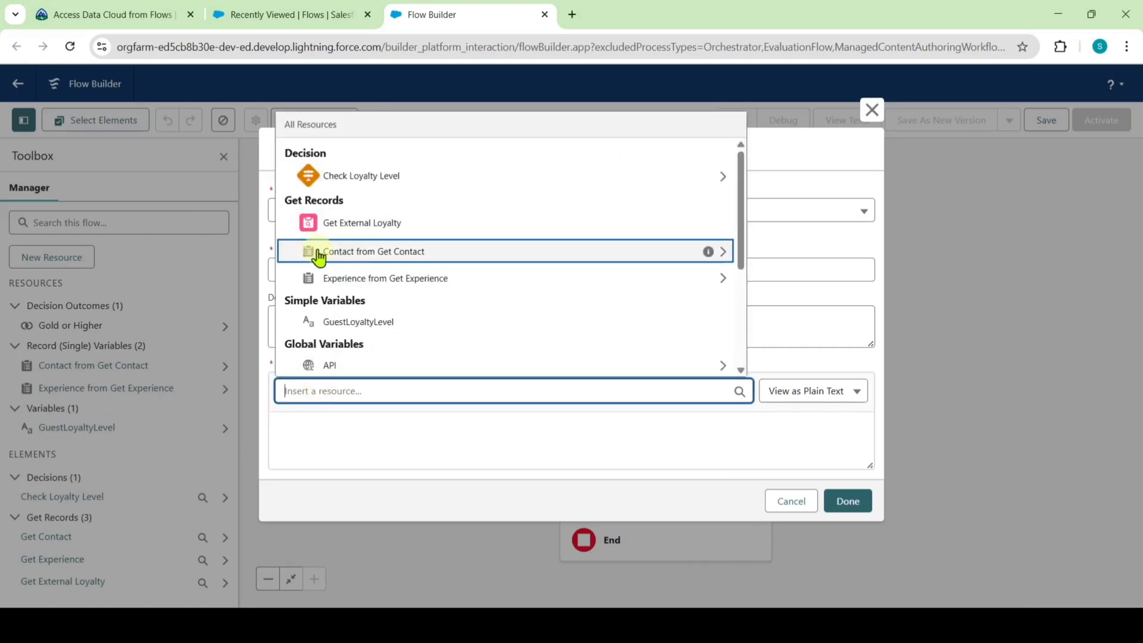
click(393, 255)
scroll(463, 216, down, 1)
scroll(464, 220, down, 7)
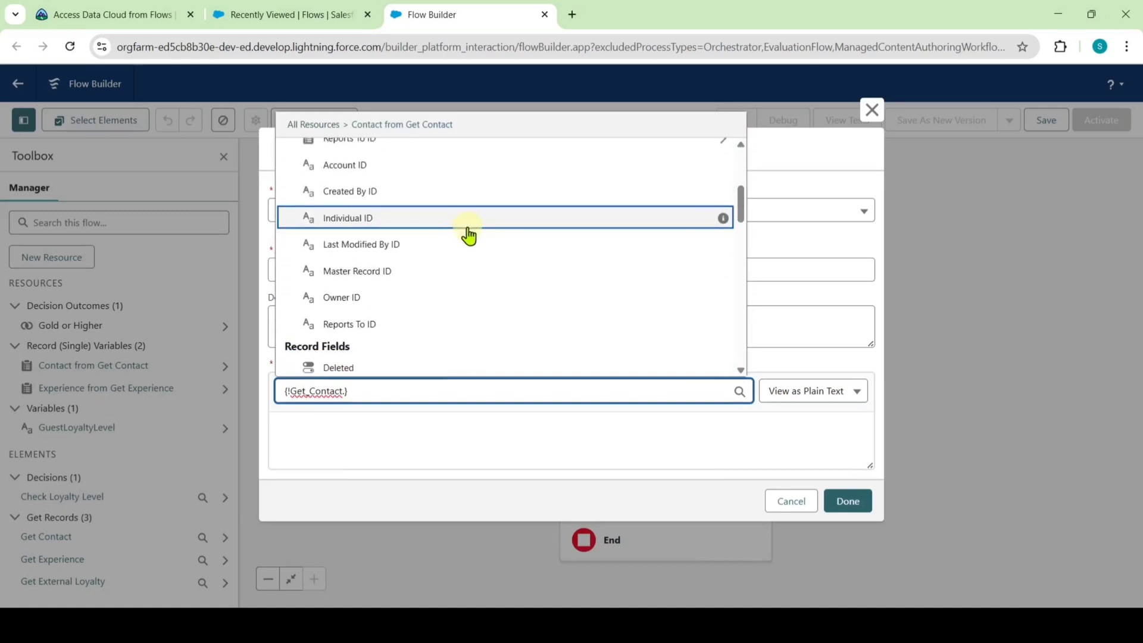
scroll(463, 244, down, 6)
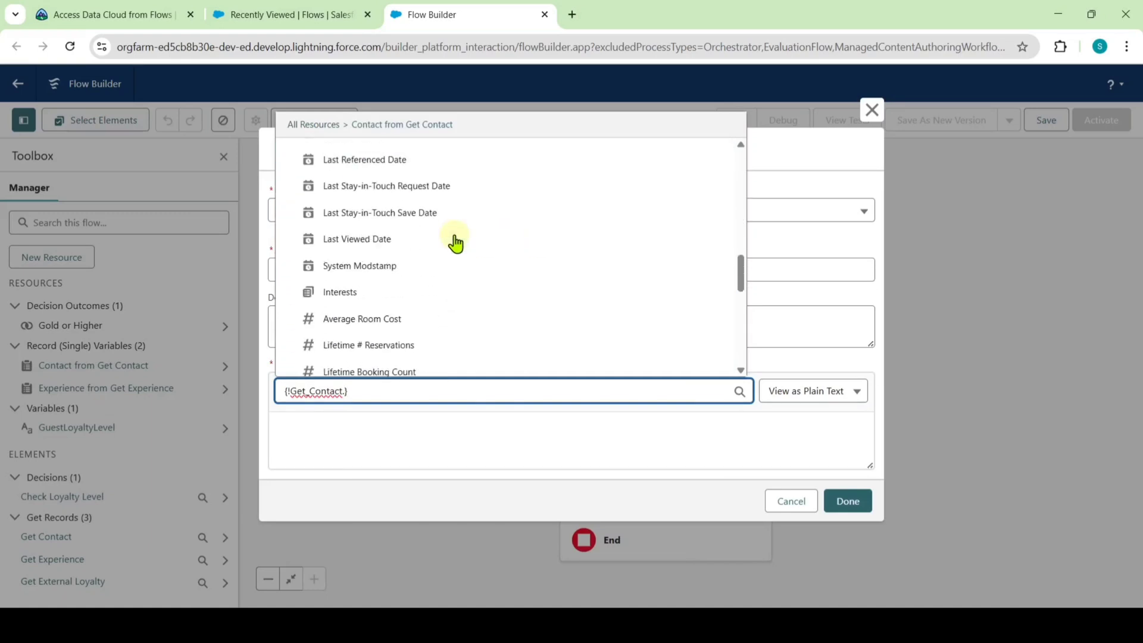
scroll(456, 247, down, 7)
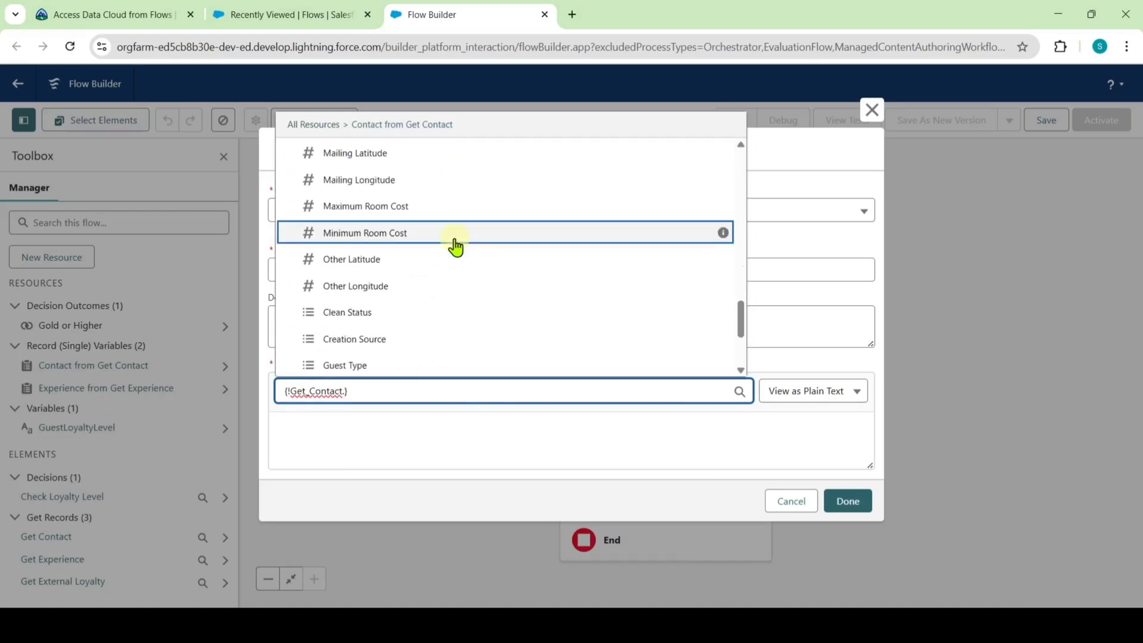
scroll(456, 253, down, 6)
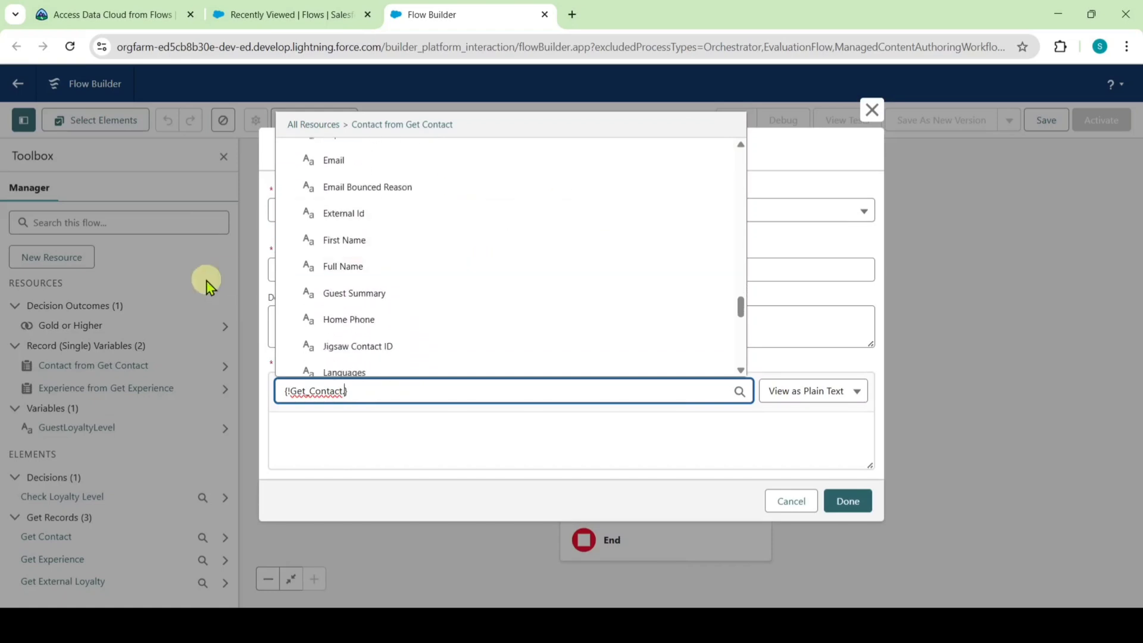
click(332, 266)
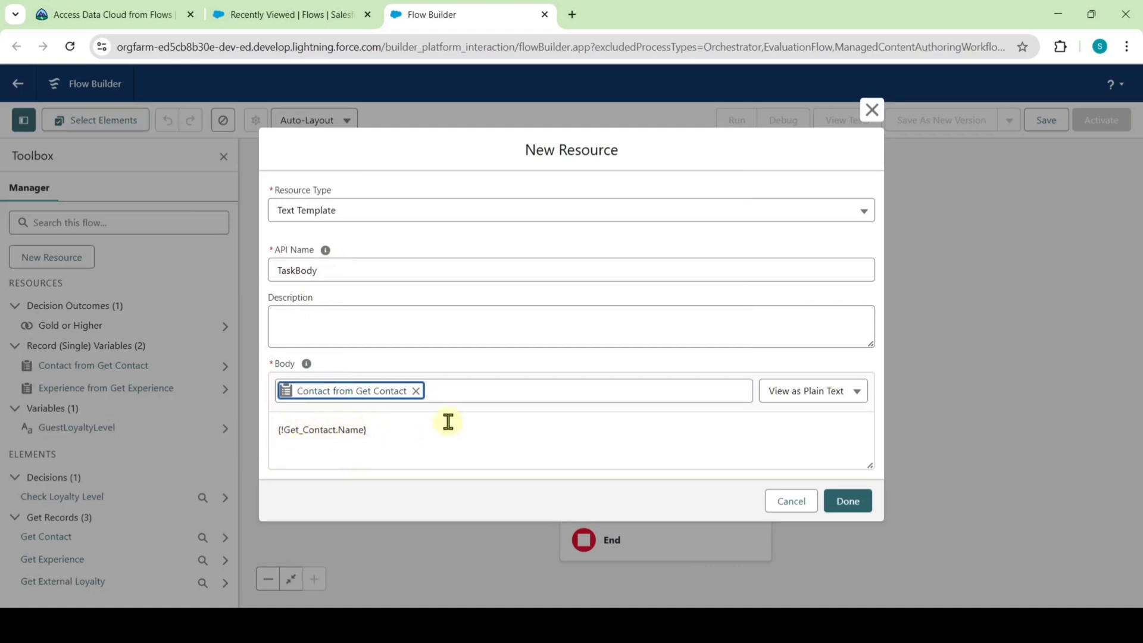
Add the GuestLoyaltyLevel variable and the Experience Name from Get Experience to the template body.
click(415, 392)
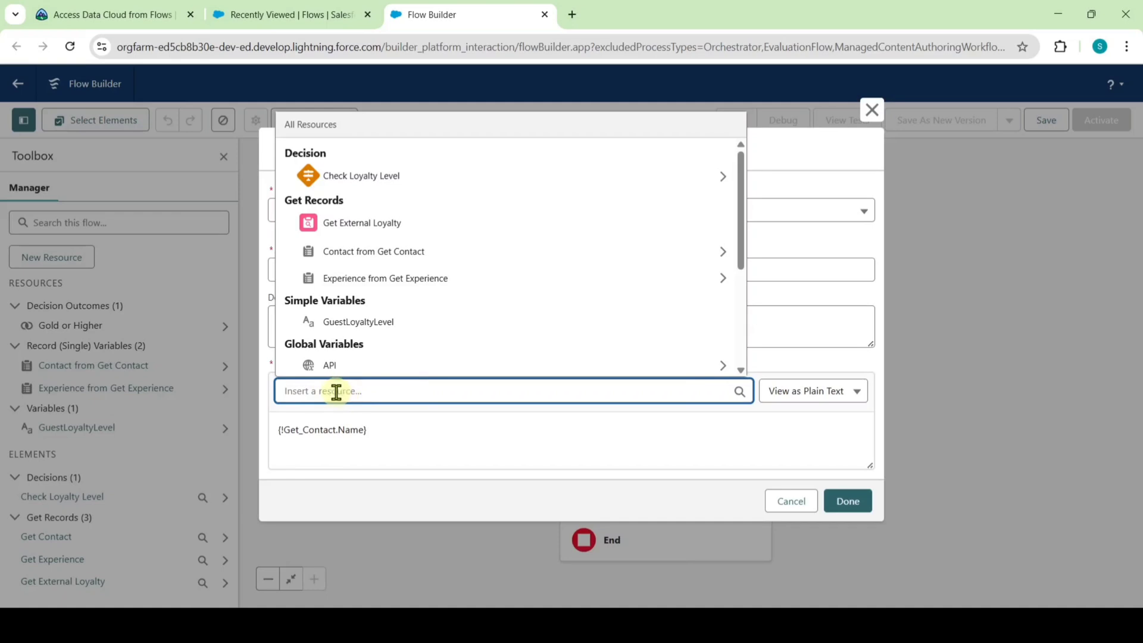
click(351, 321)
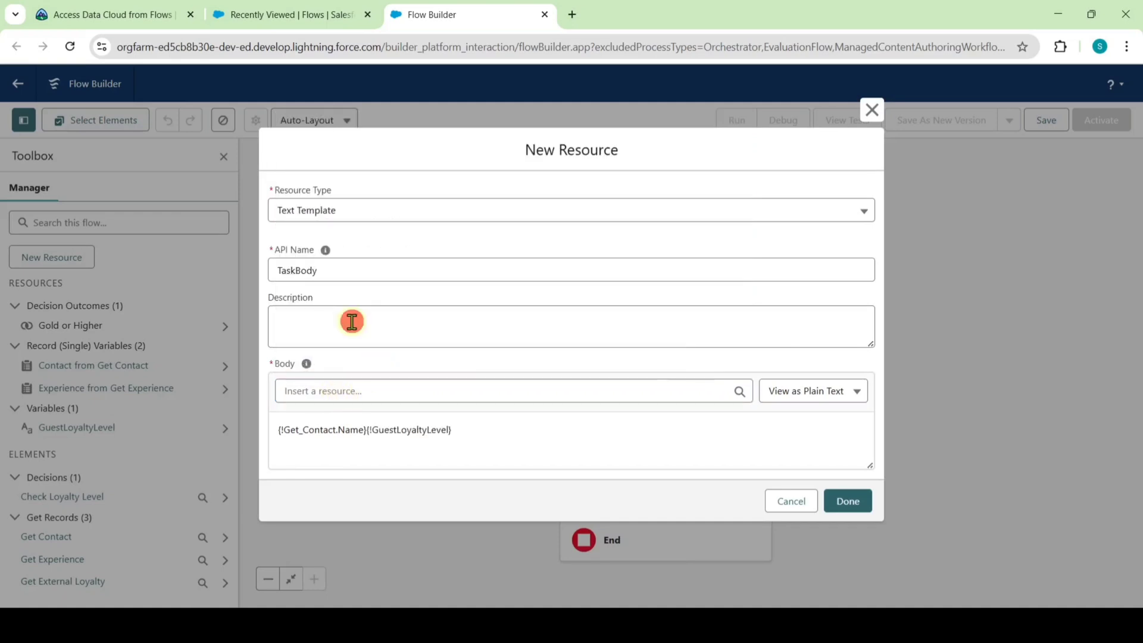
click(333, 394)
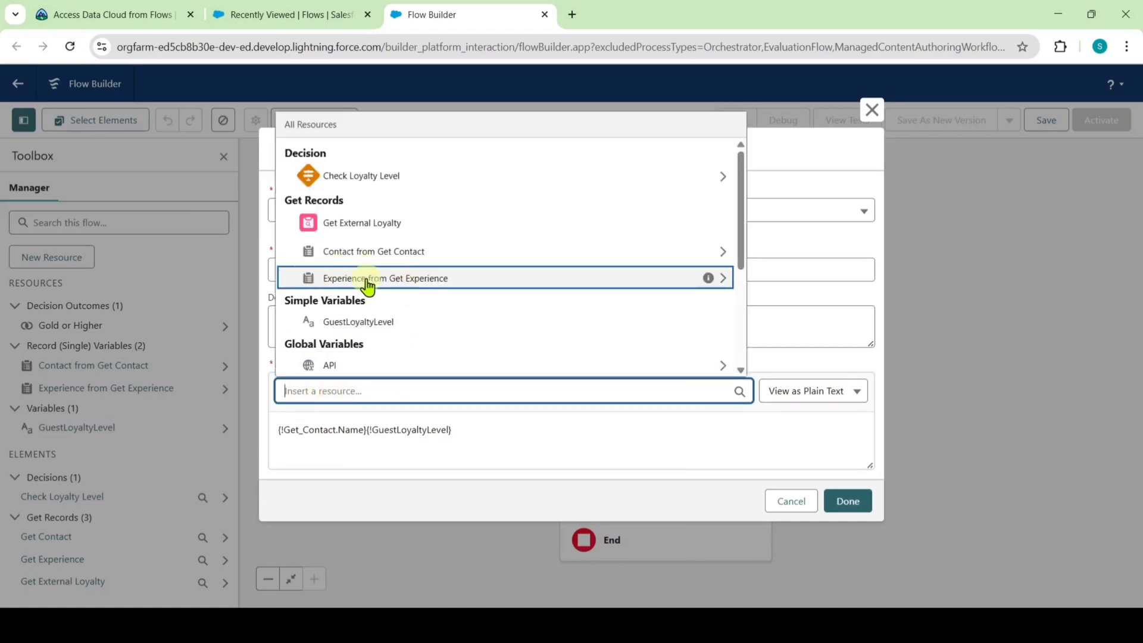
click(389, 287)
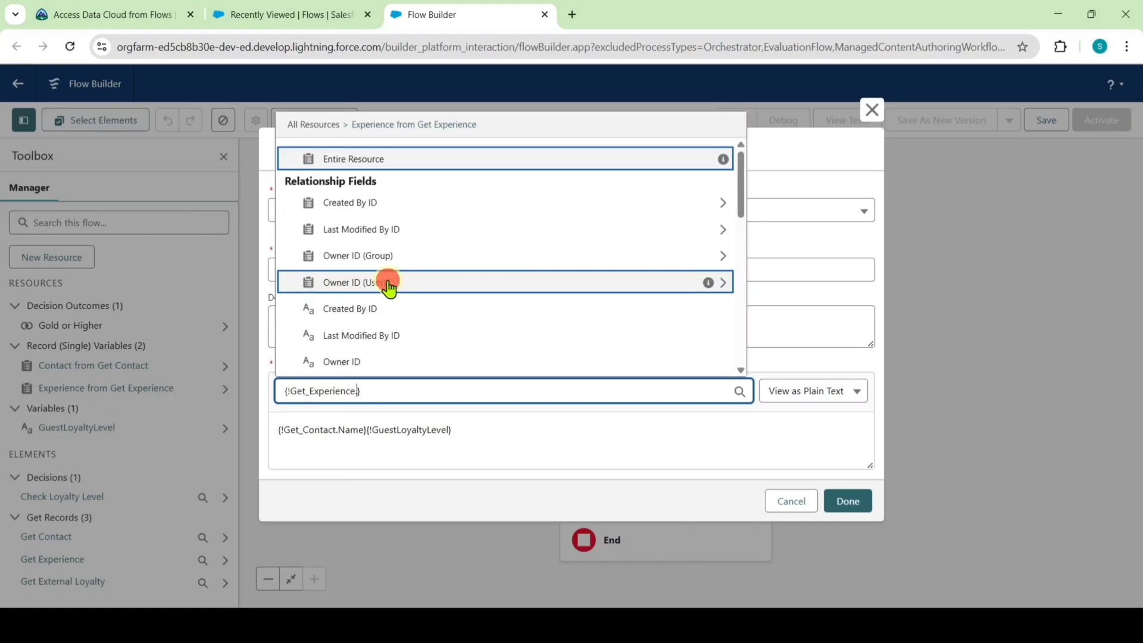
scroll(455, 248, down, 3)
scroll(457, 241, down, 6)
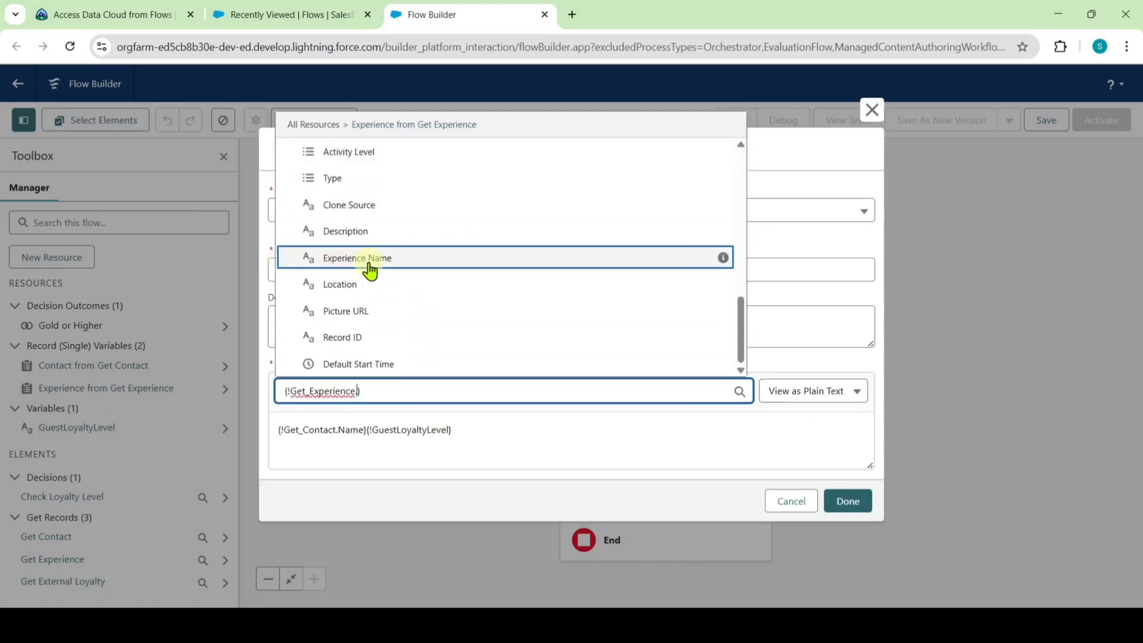
click(369, 269)
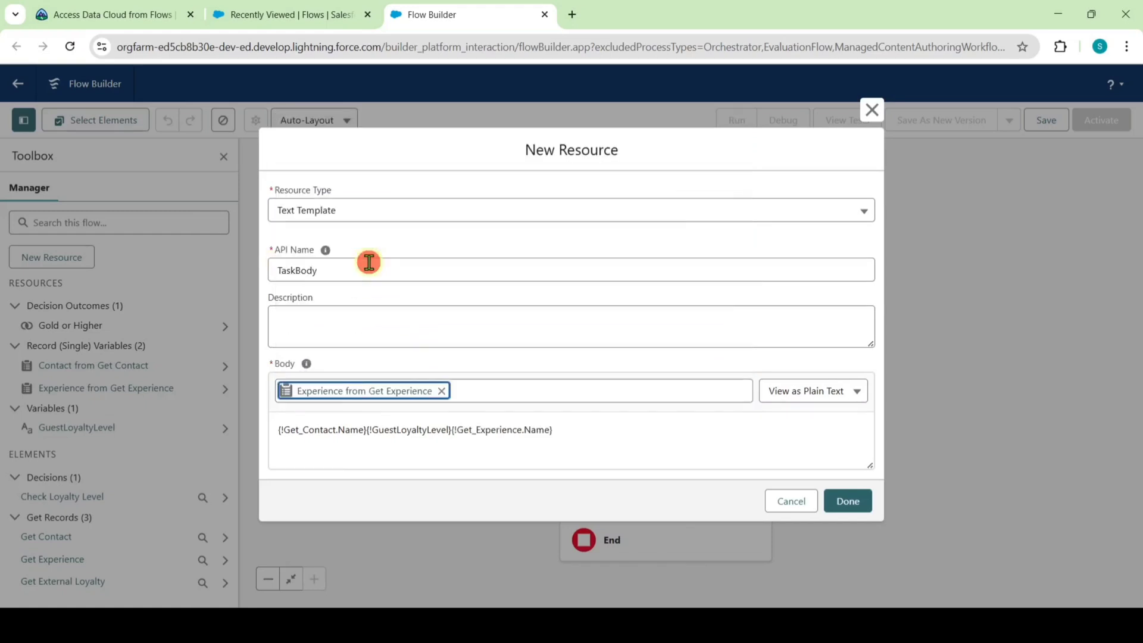
Add the Rating Value field of Triggering Guest_Review__c to the template body and select the leftover resource search text.
click(442, 391)
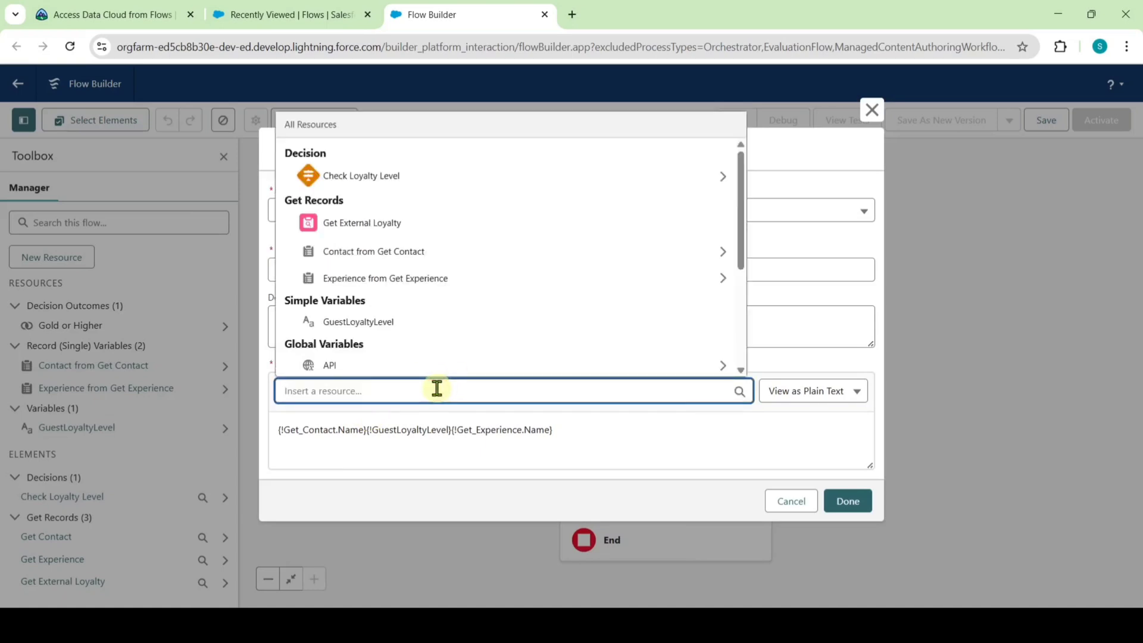
text(rev)
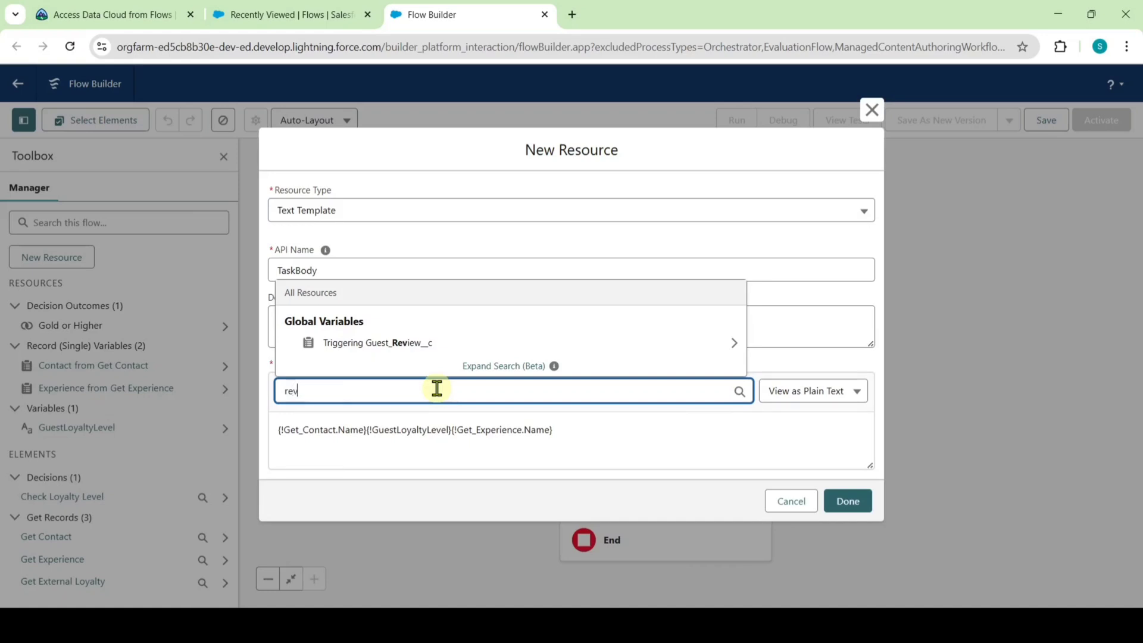
click(362, 343)
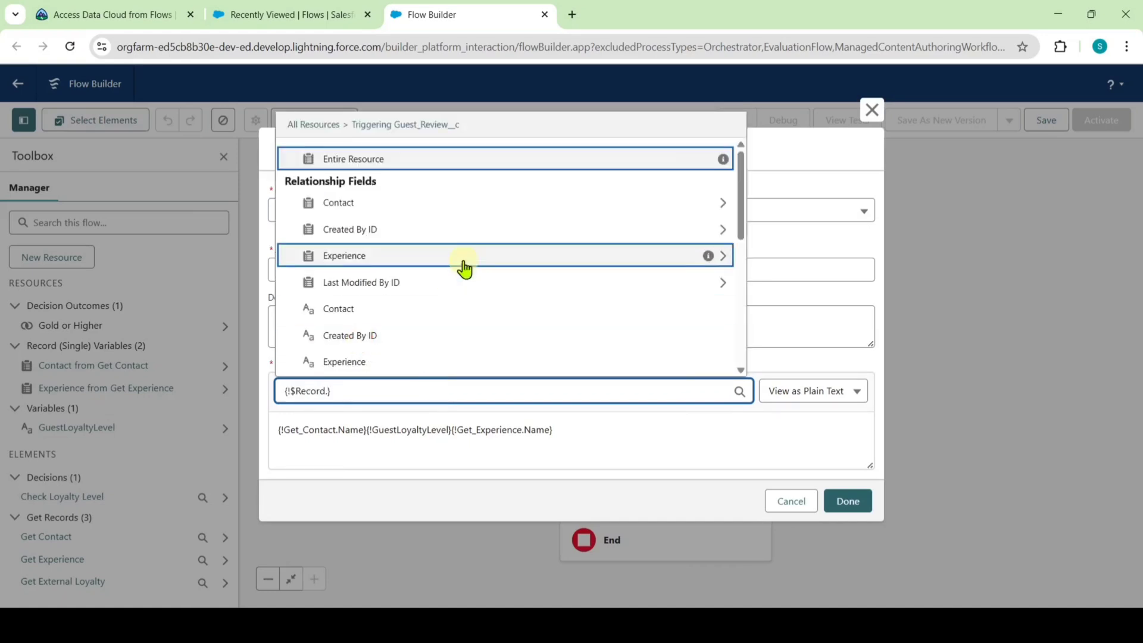
text(ra)
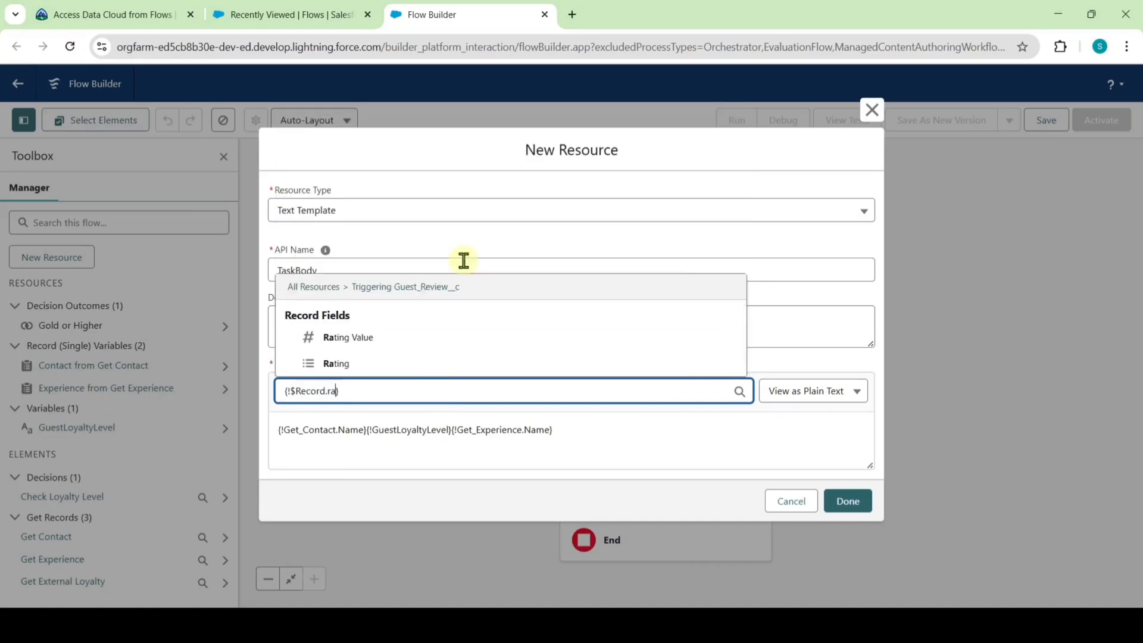
click(357, 343)
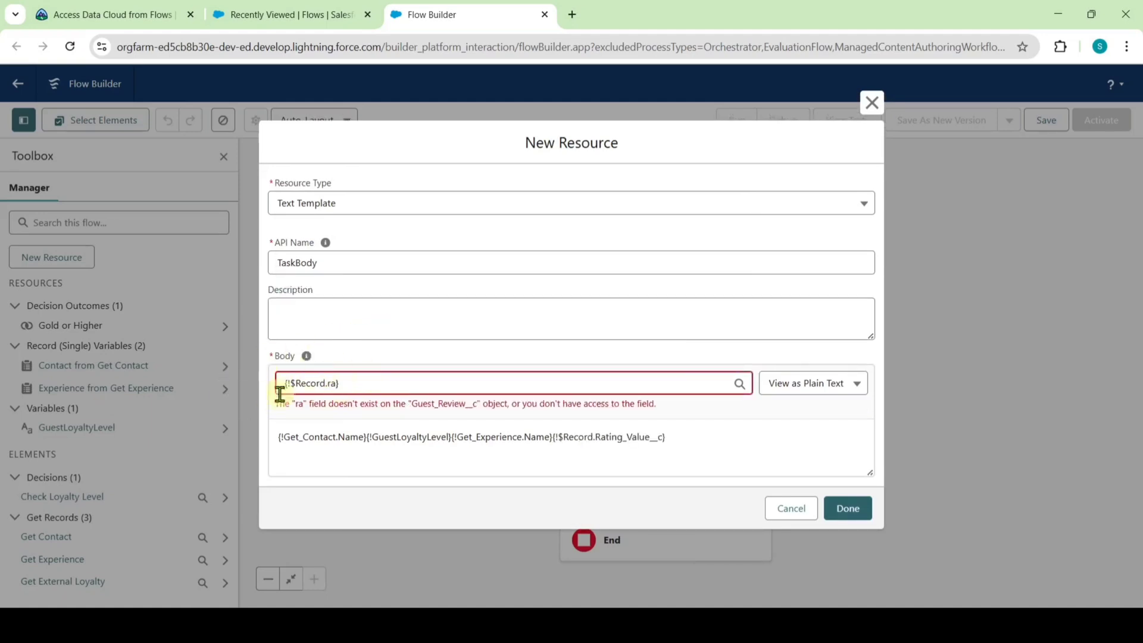
drag(375, 381, 231, 395)
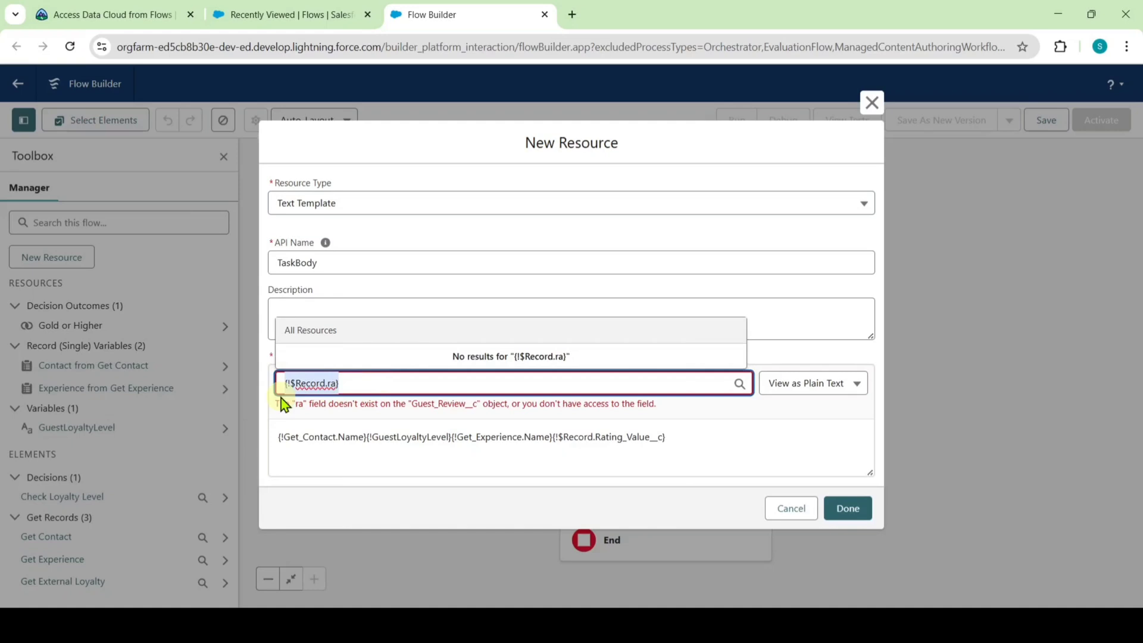
Add the Comments field of Triggering Guest_Review__c to the end of the TaskBody template's body.
key(BackSpace)
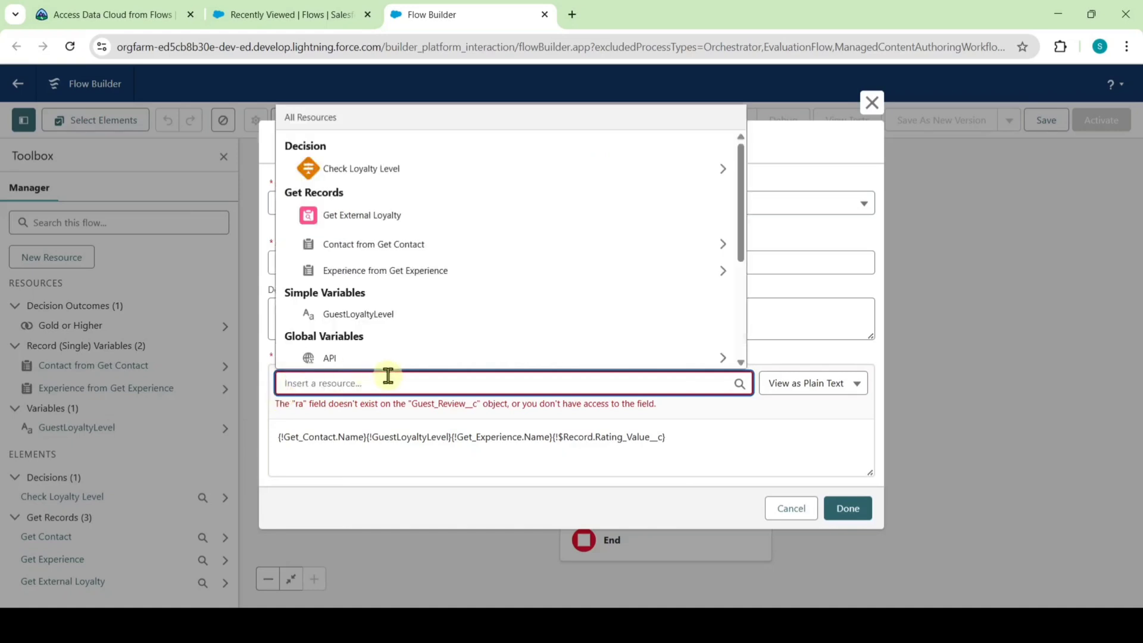
text(tri)
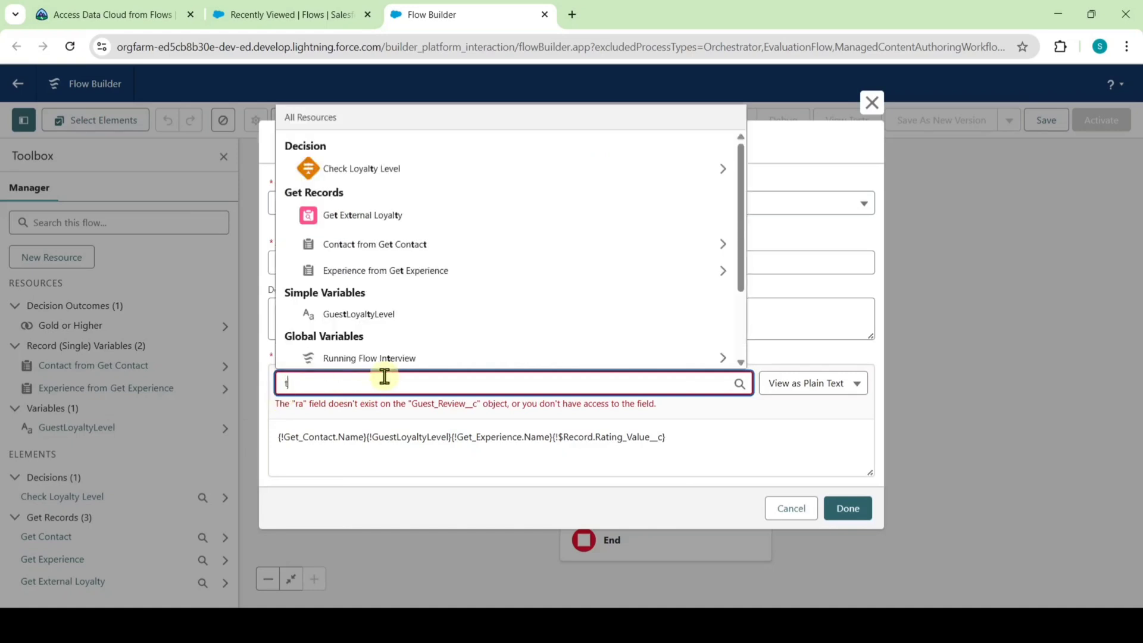
click(355, 335)
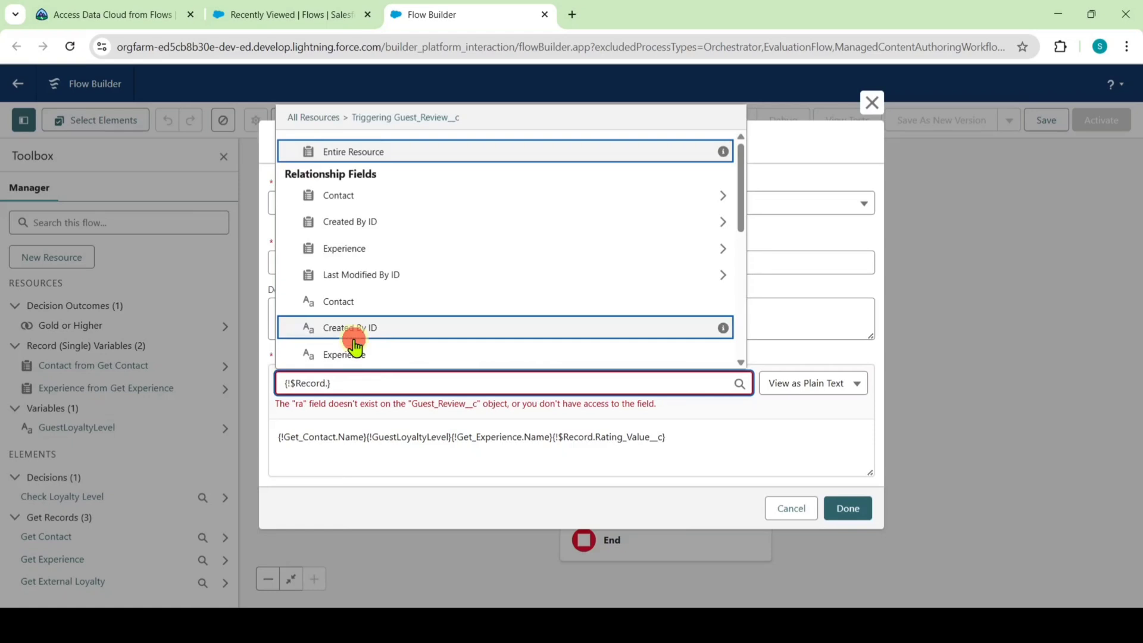
text(comm)
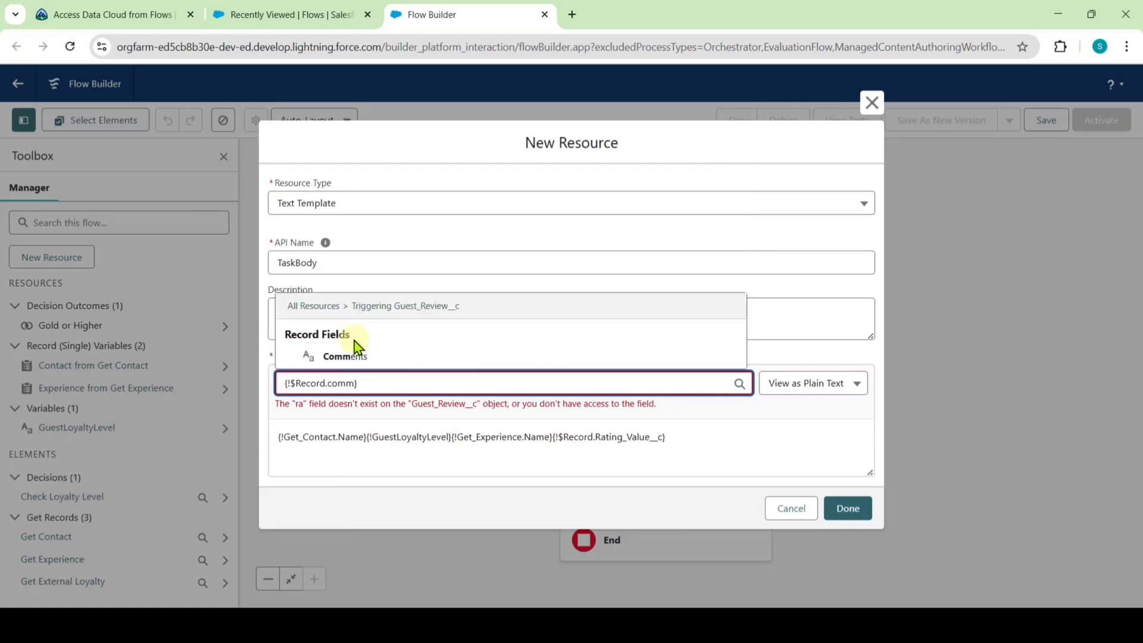
click(356, 353)
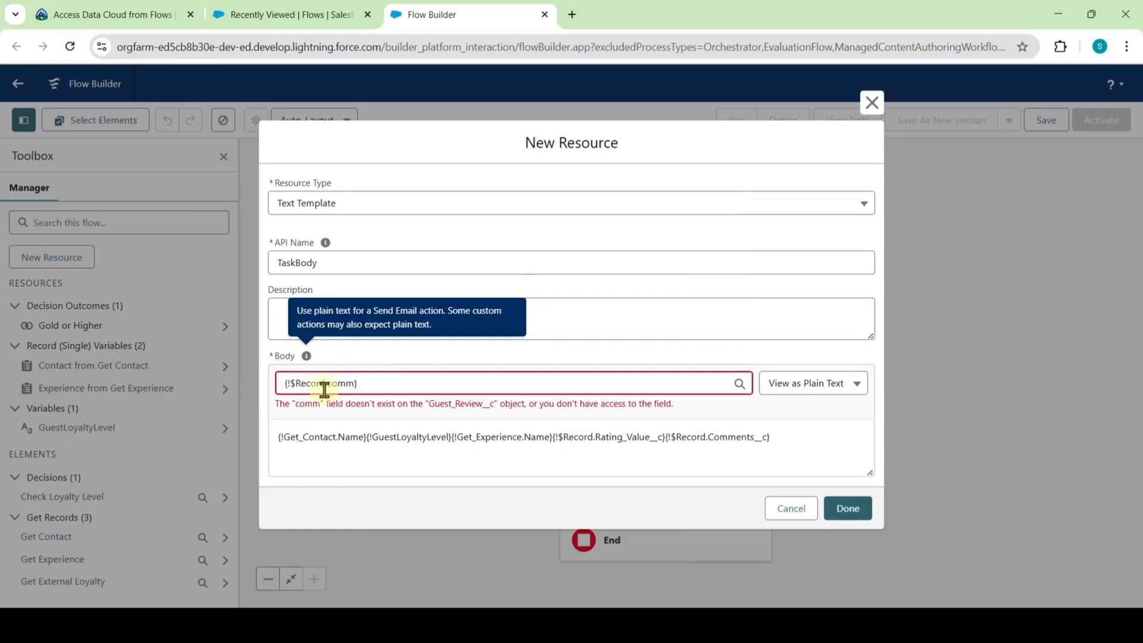
Clear the leftover resource search text and save the TaskBody text template.
click(379, 378)
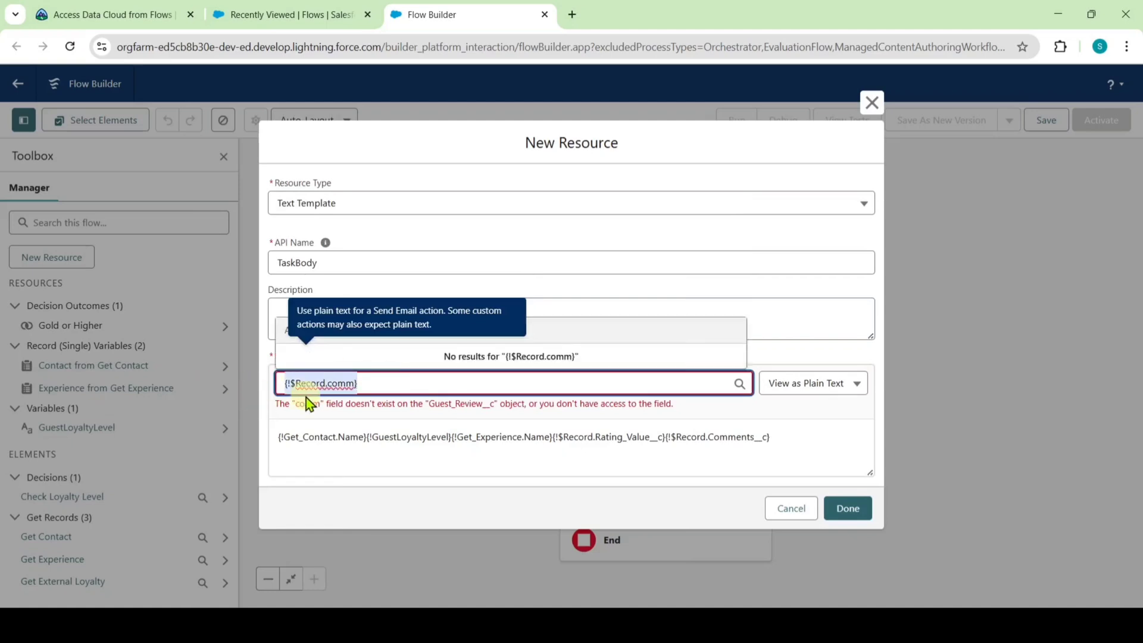
key(BackSpace)
click(420, 504)
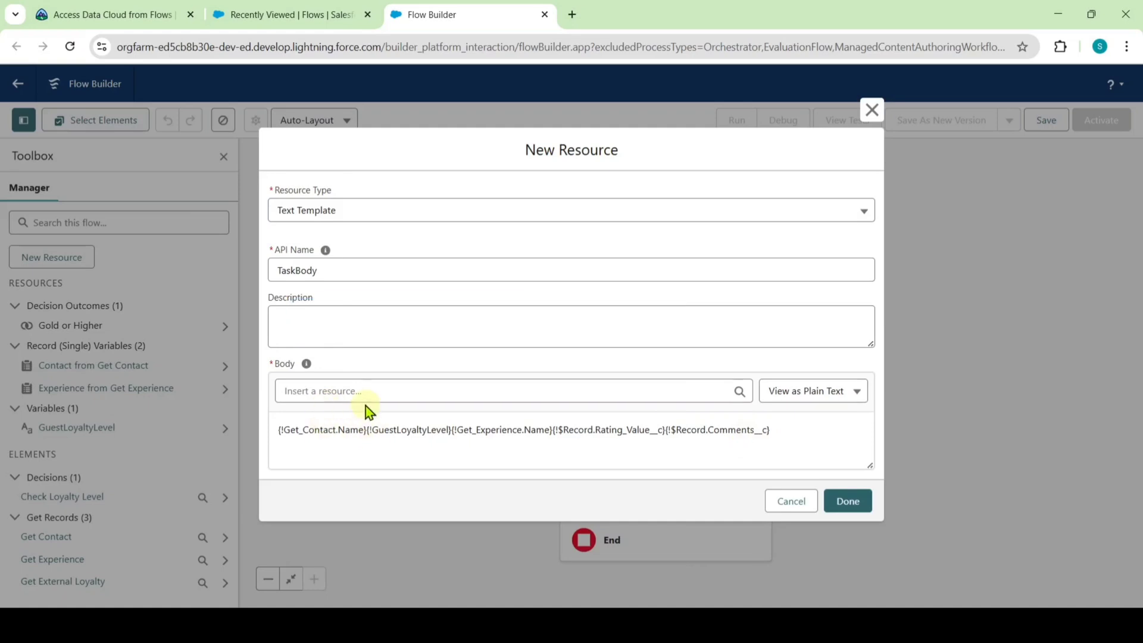
click(848, 501)
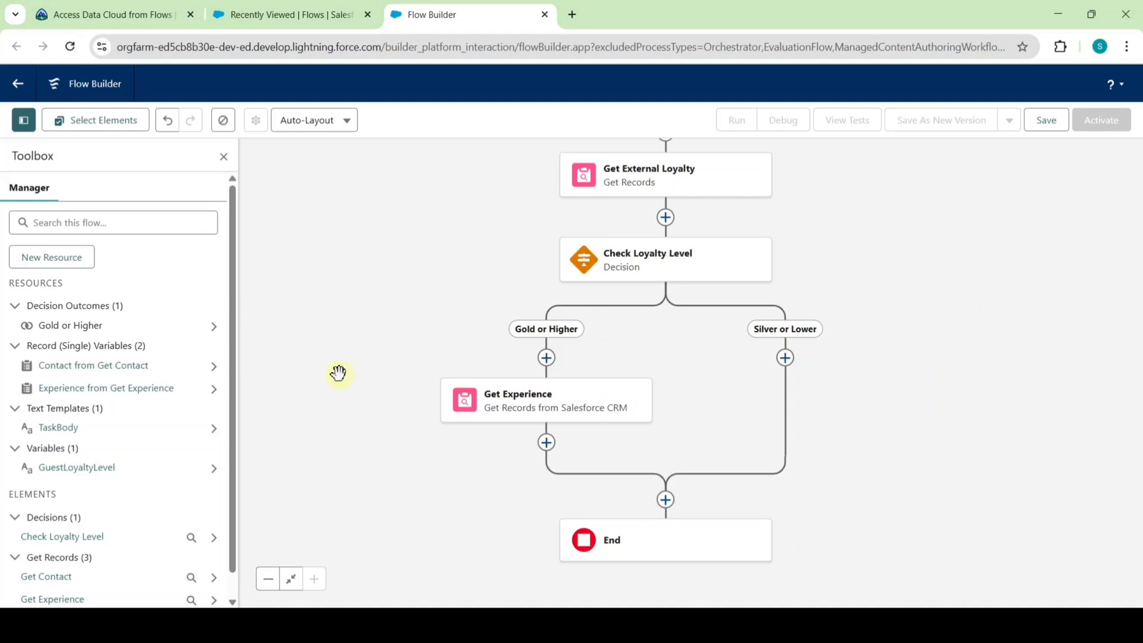
Switch to the Trailhead challenge instructions and copy the formula's API name, ThreeDaysAway.
click(131, 13)
scroll(468, 312, down, 2)
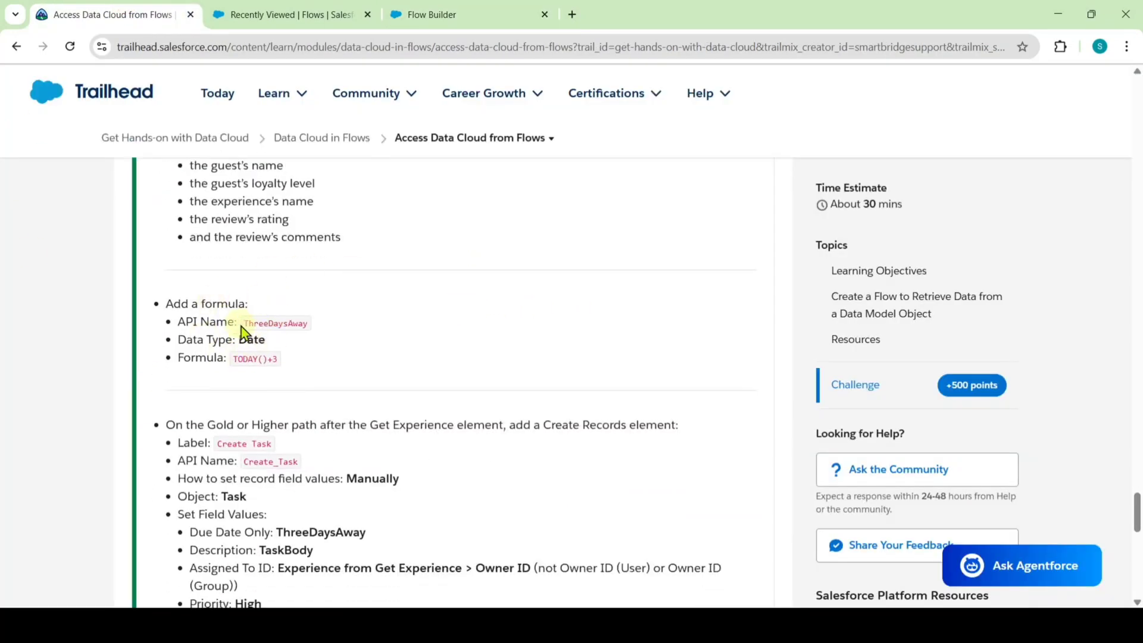
drag(244, 322, 293, 324)
right_click(293, 324)
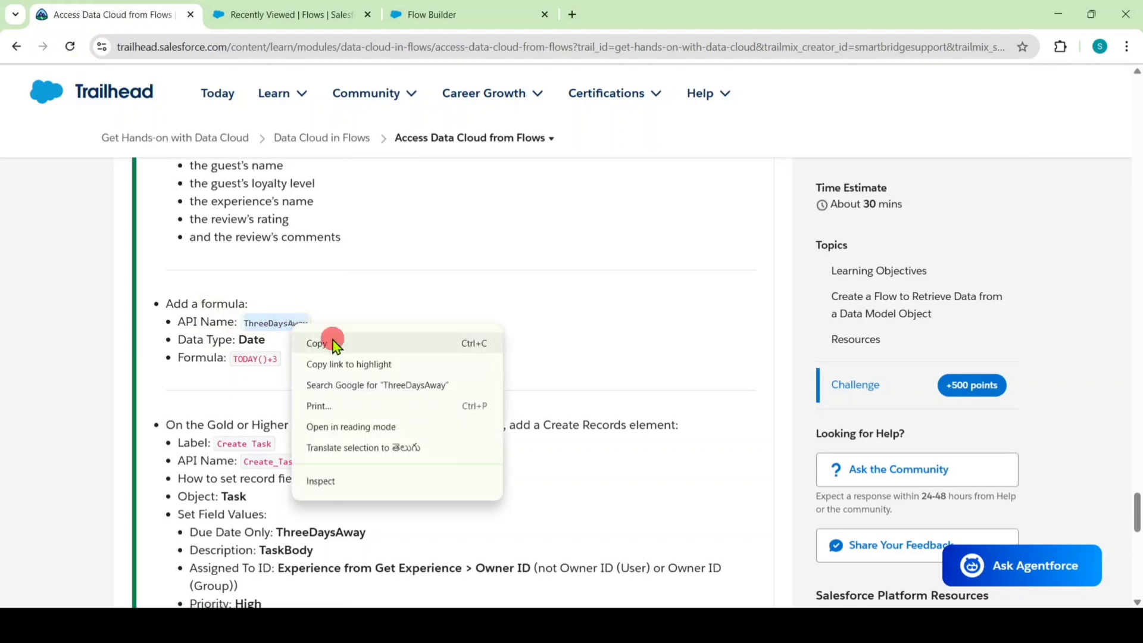
click(332, 340)
Back in Flow Builder, start a new Formula resource with API name ThreeDaysAway and data type Date.
click(458, 8)
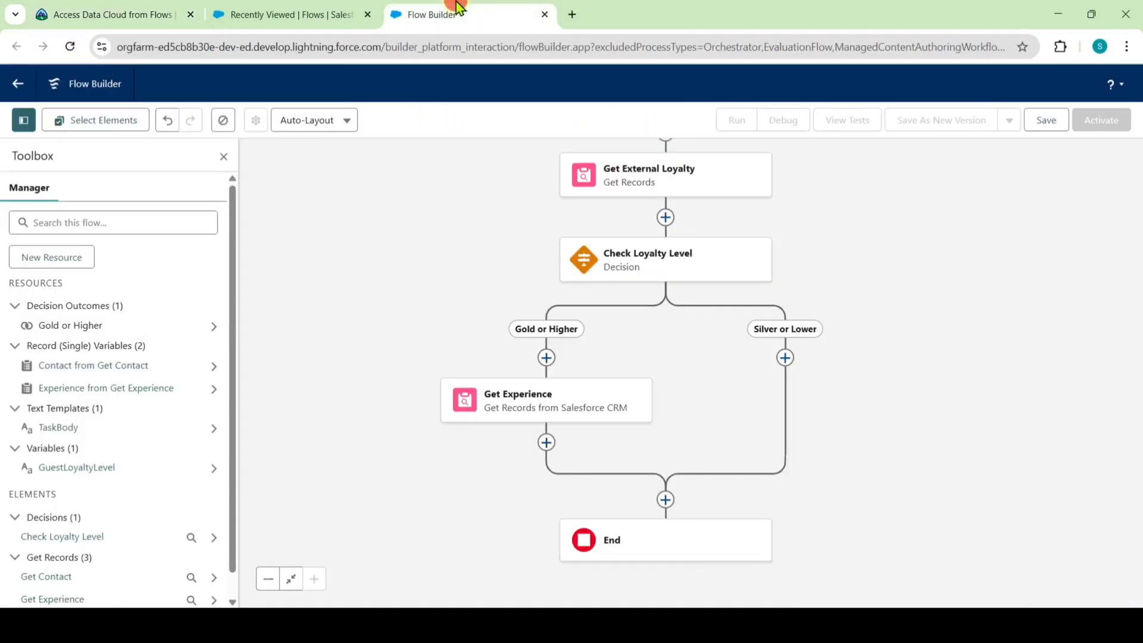
click(45, 261)
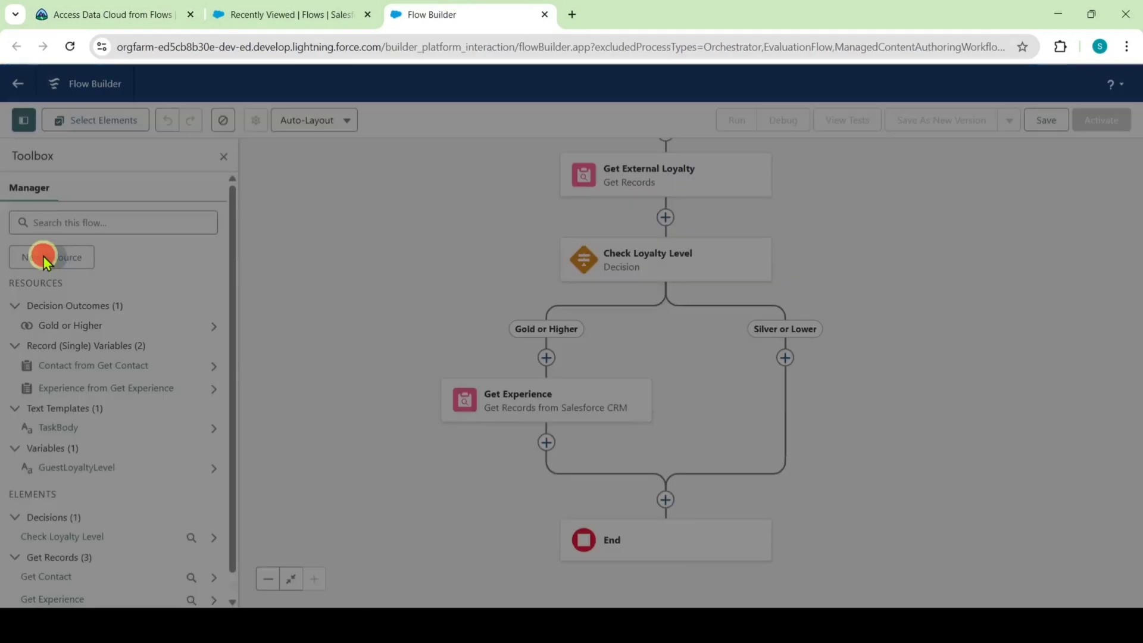
click(336, 286)
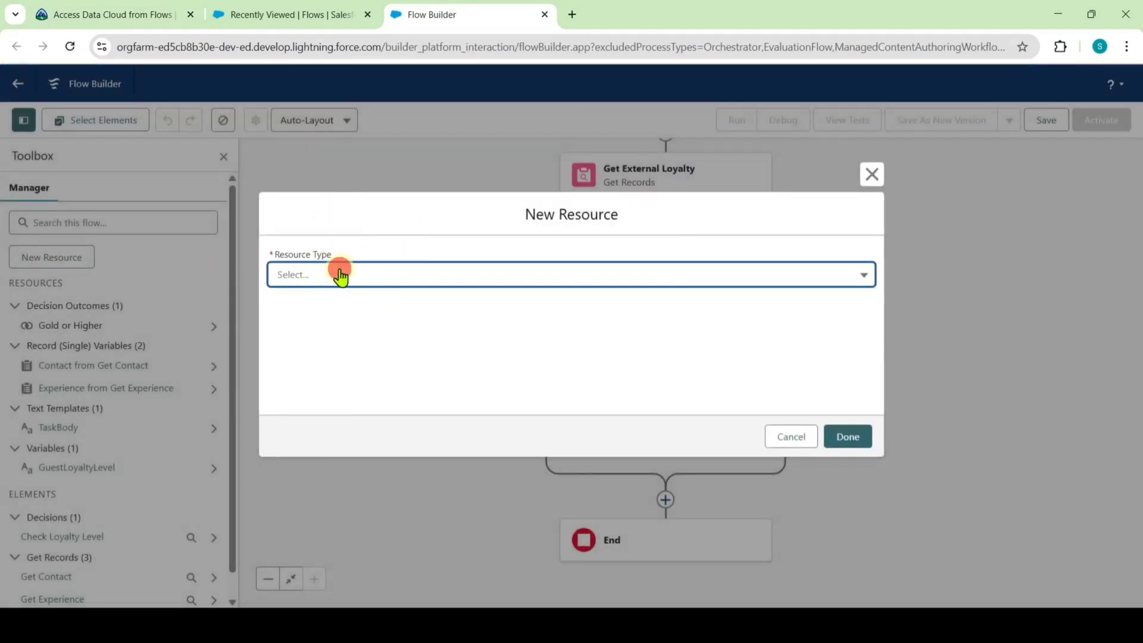
click(343, 375)
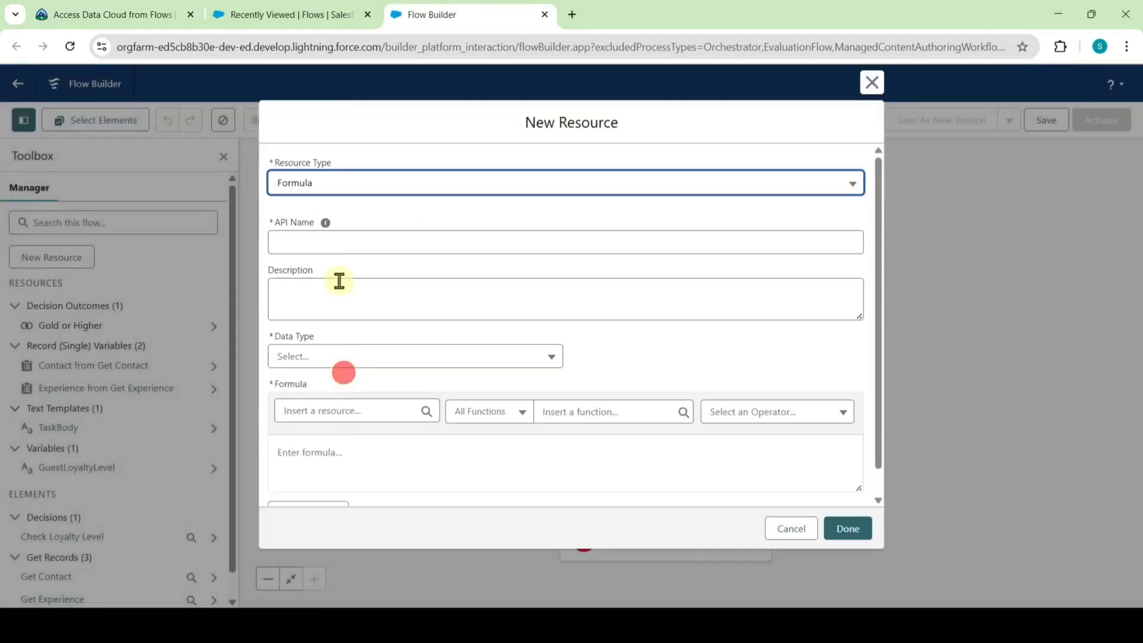
click(330, 241)
key(ctrl+v)
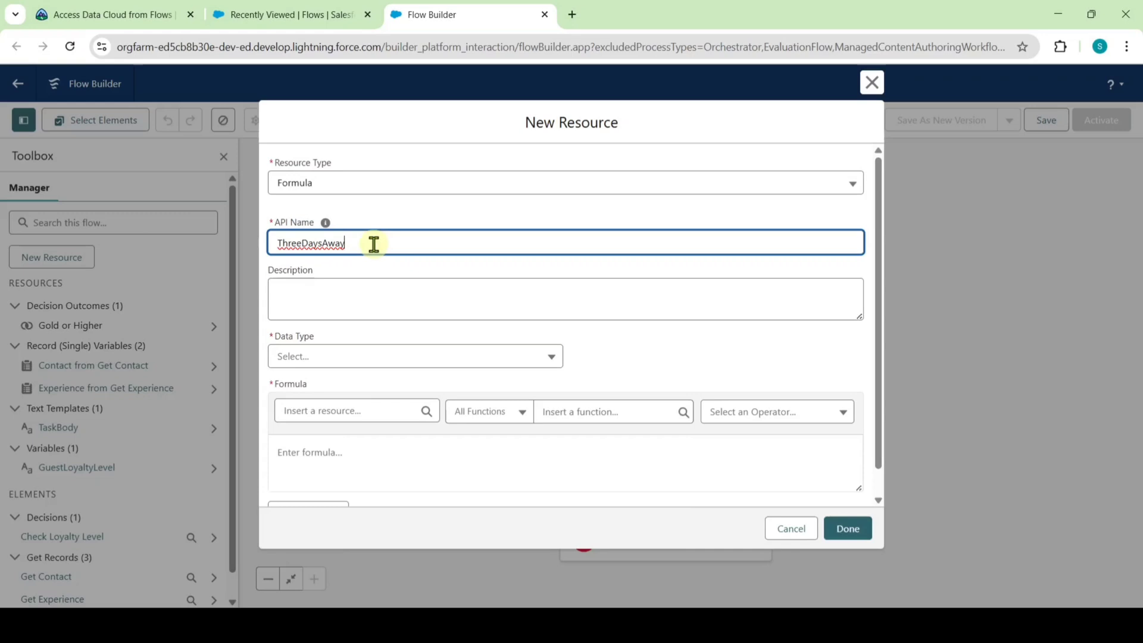
click(377, 213)
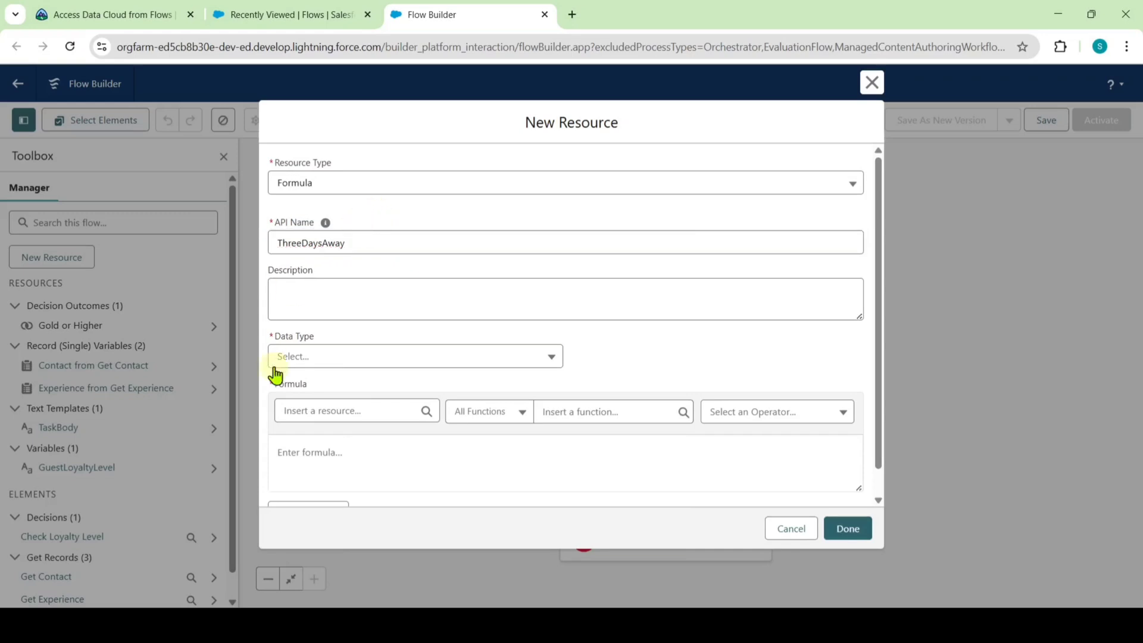
click(320, 357)
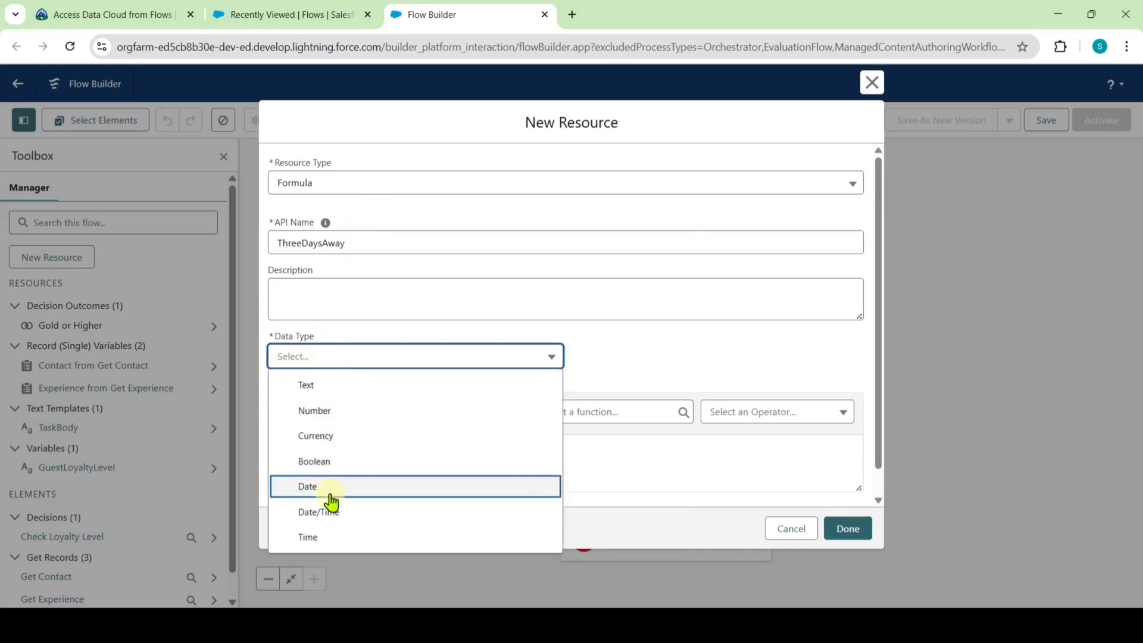
click(330, 493)
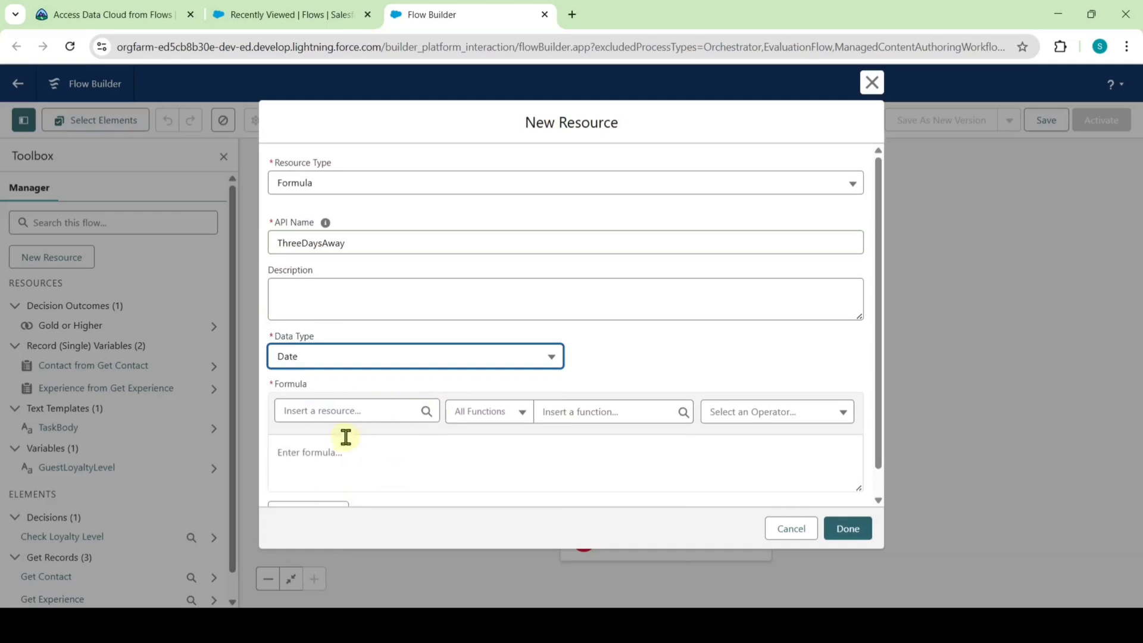
Copy TODAY()+3 from the Trailhead instructions into the ThreeDaysAway formula in Flow Builder, check its syntax and save the resource.
click(141, 9)
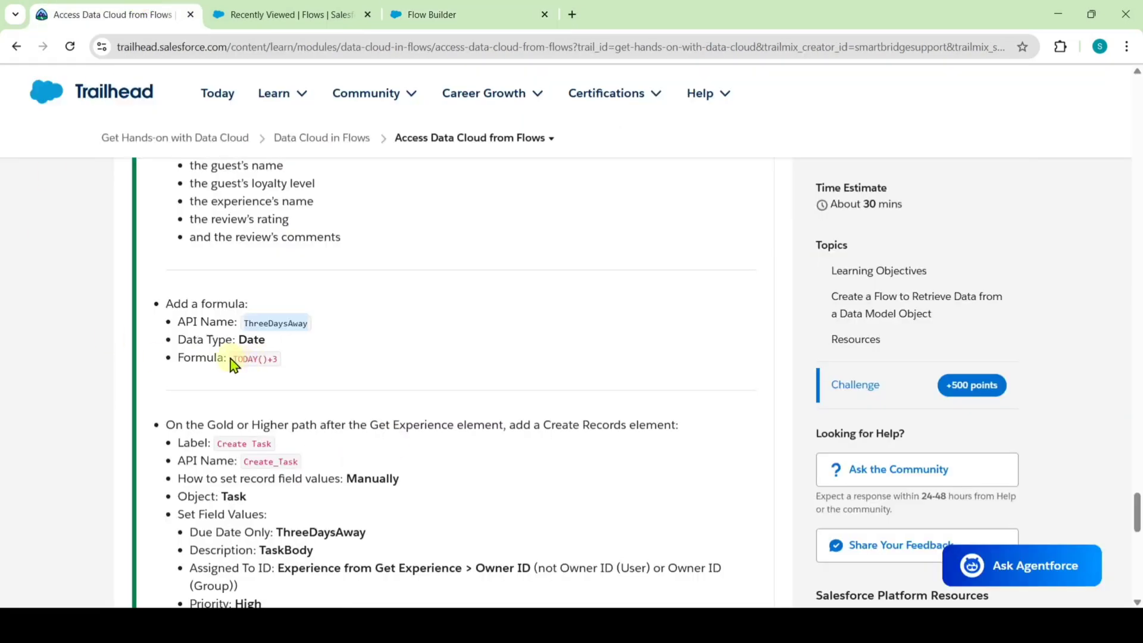
drag(231, 359, 300, 362)
key(ctrl+c)
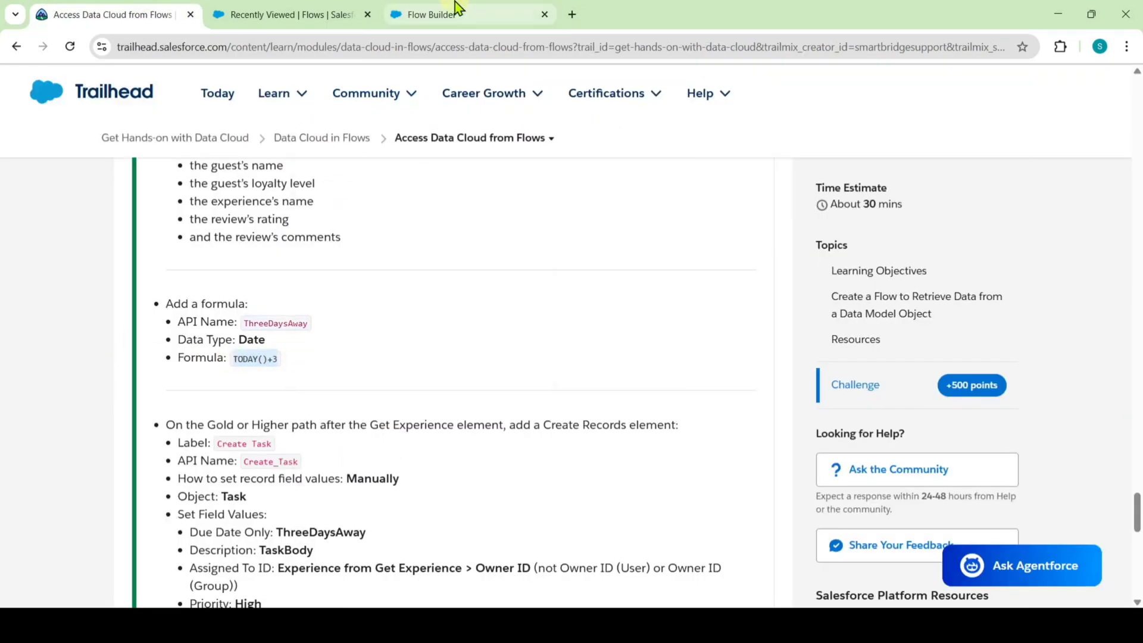
click(444, 13)
click(471, 455)
key(ctrl+v)
scroll(471, 454, down, 1)
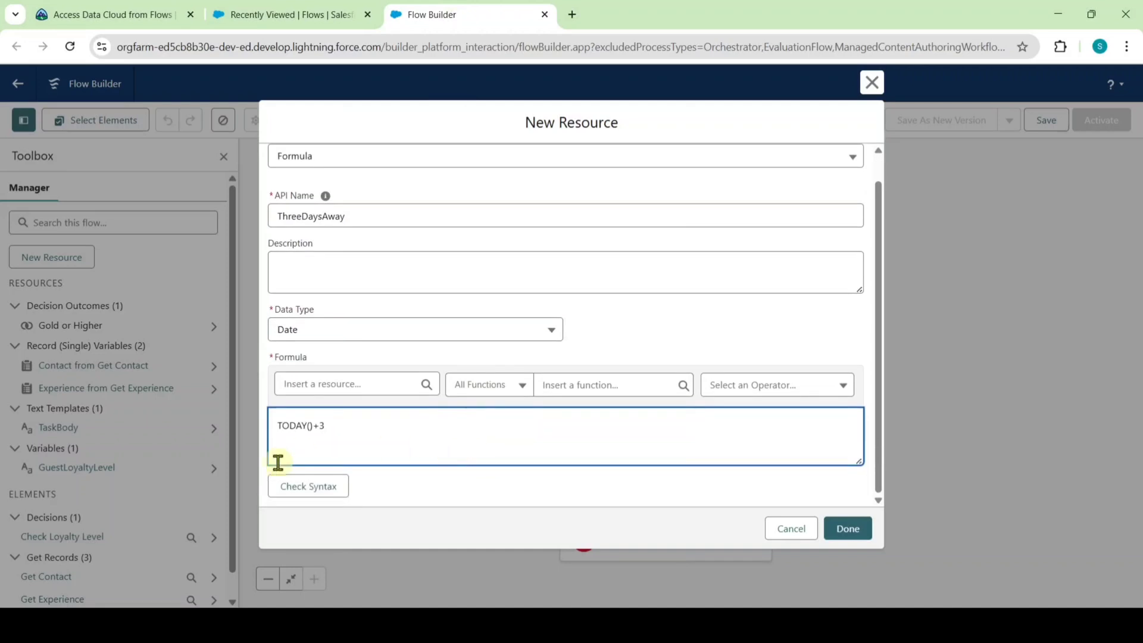
click(323, 493)
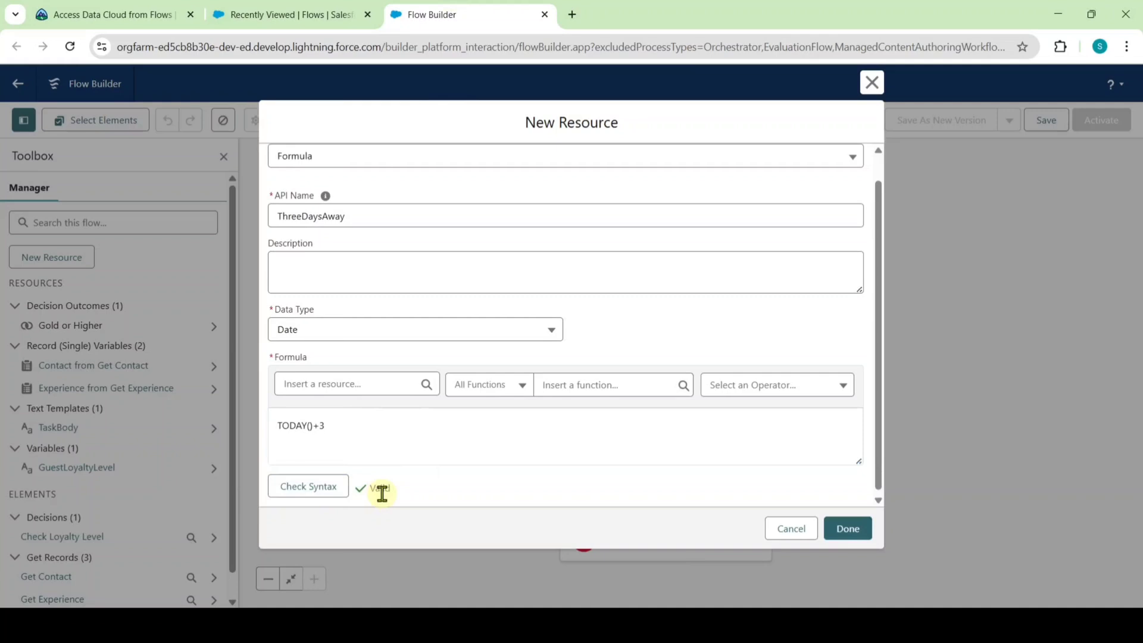
click(845, 528)
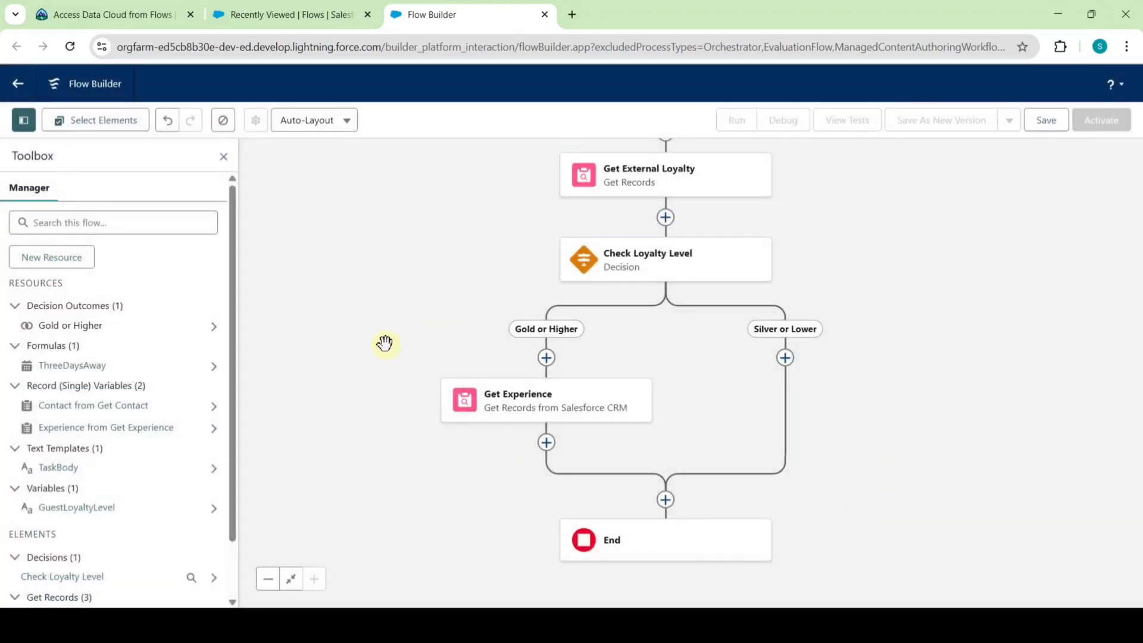
Switch to the Trailhead instructions and copy the Create Records element's label, Create Task.
click(148, 16)
scroll(393, 275, down, 2)
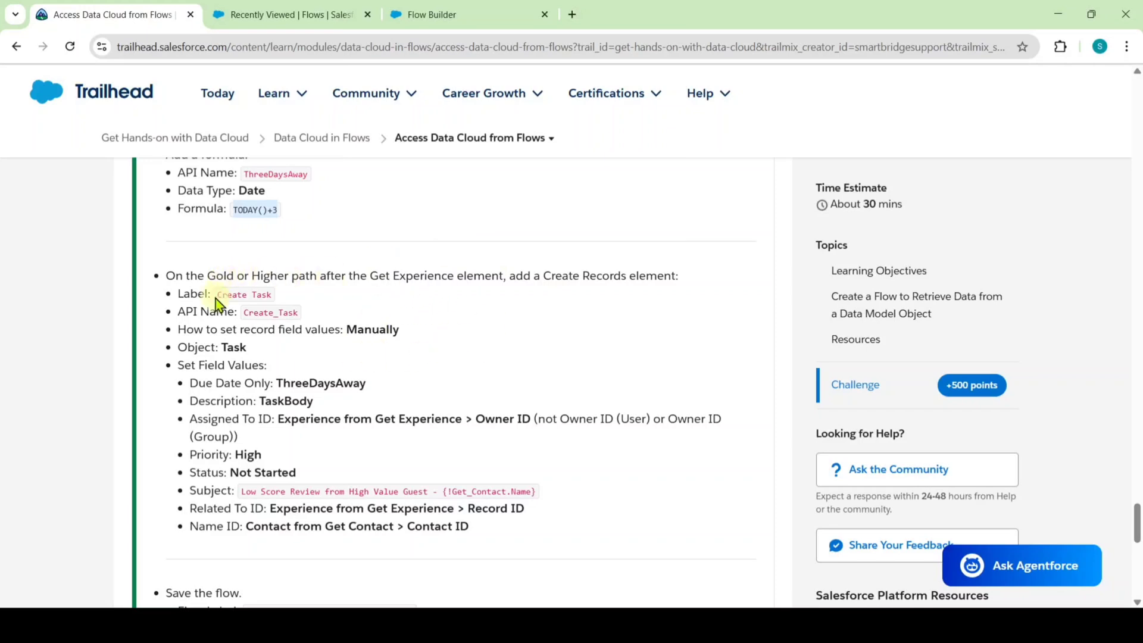
drag(213, 294, 275, 293)
right_click(246, 296)
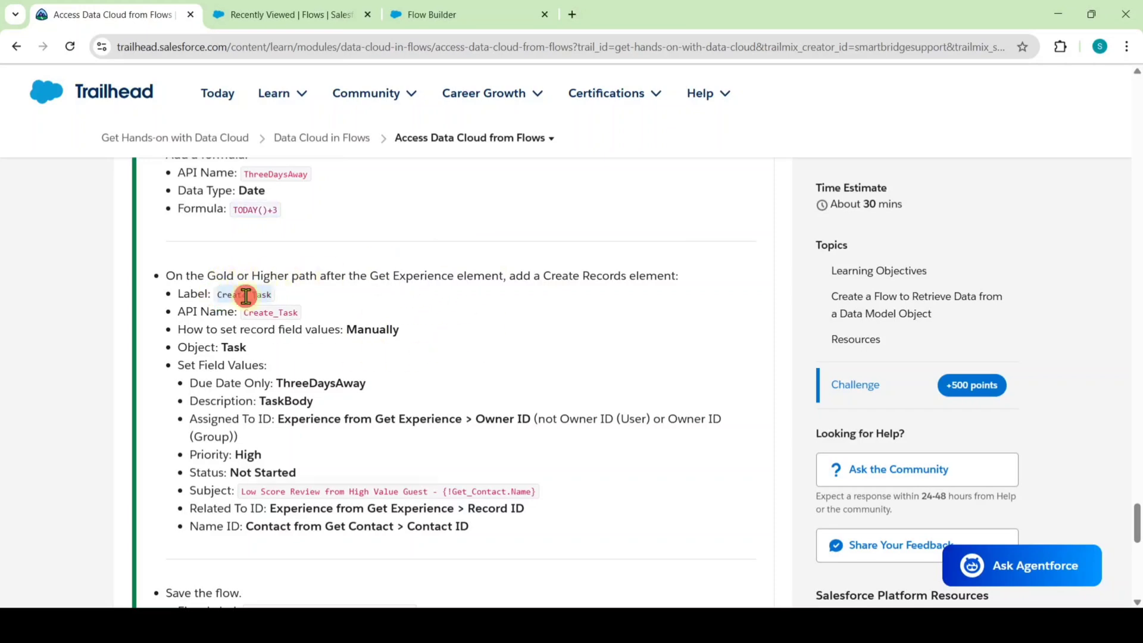
click(287, 313)
In Flow Builder, add a Create Records element labelled Create Task after Get Experience on the Gold or Higher path.
click(438, 14)
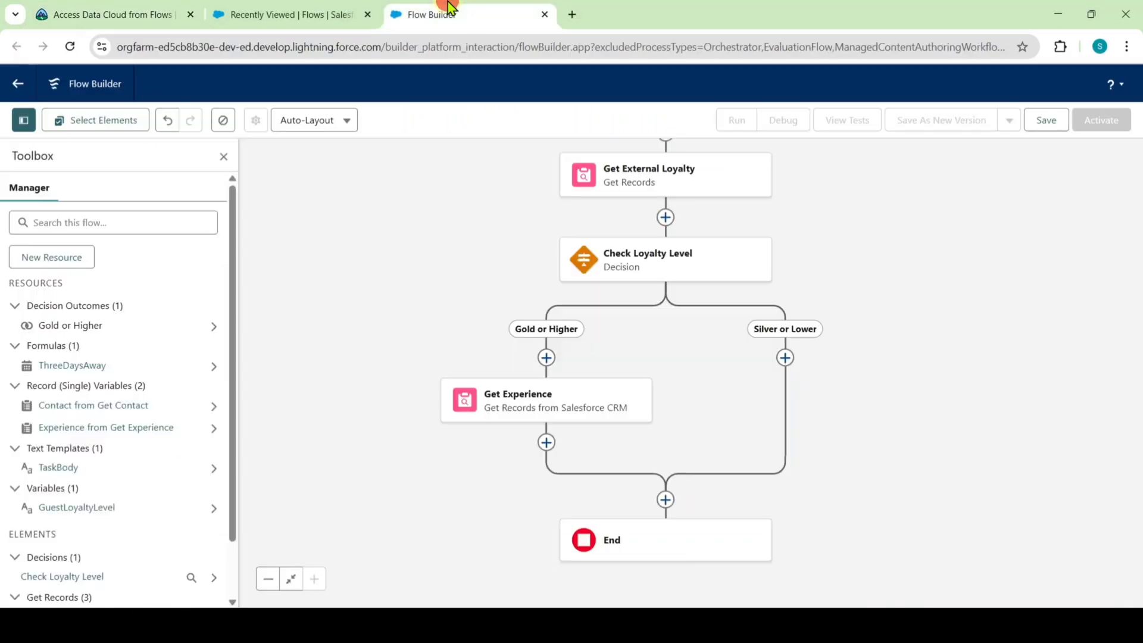
click(546, 442)
click(522, 493)
text(create)
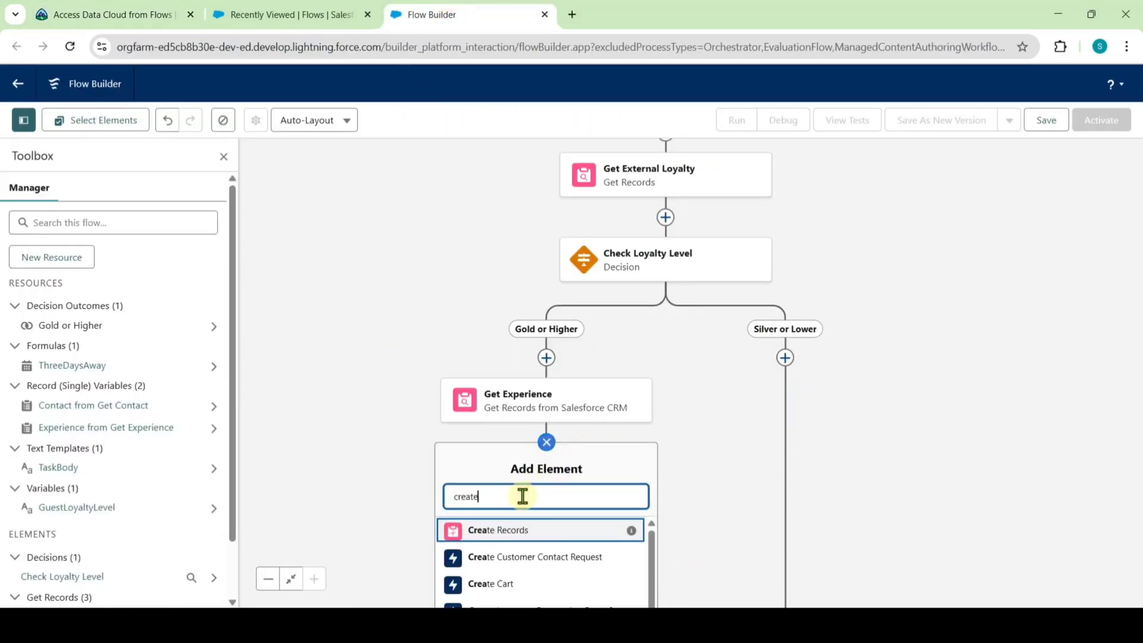
click(524, 529)
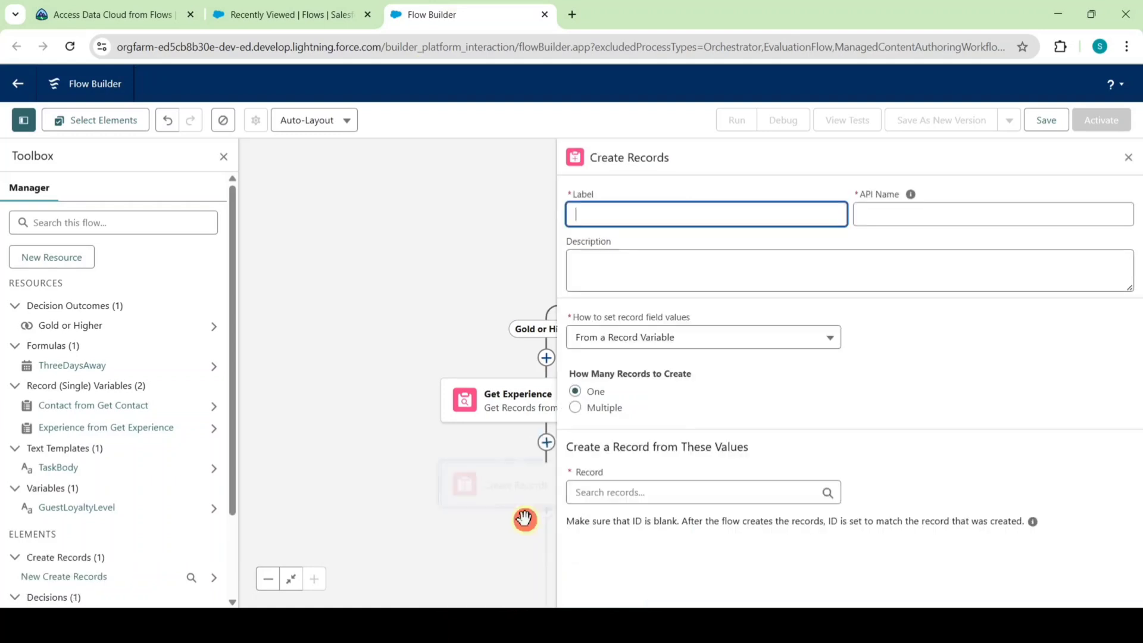
click(724, 204)
text(Create Task)
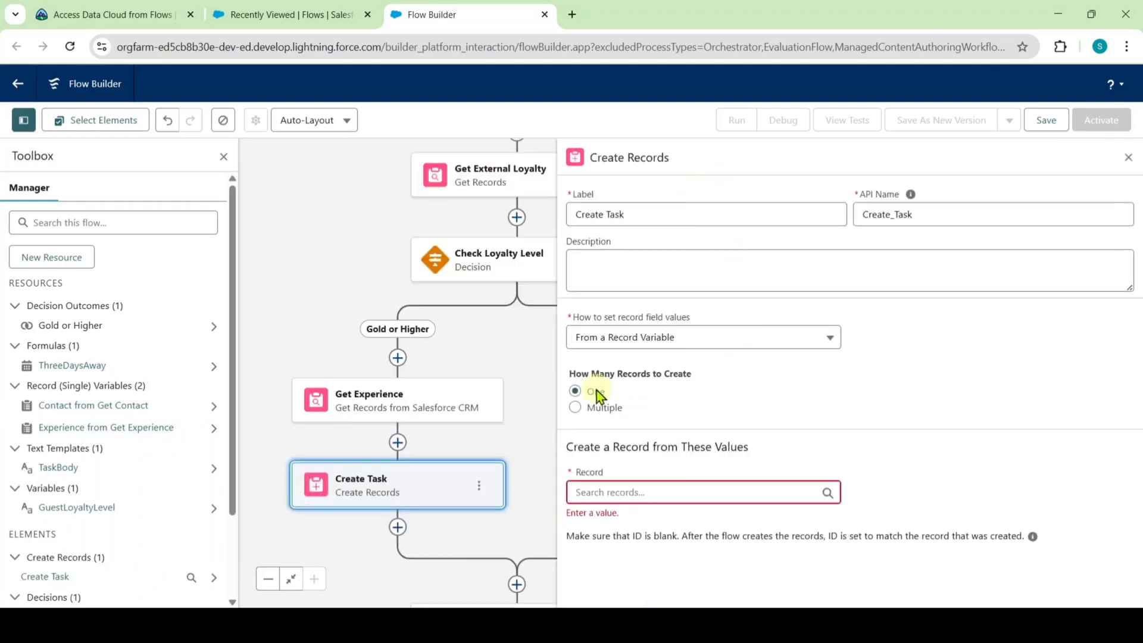
Configure the Create Task element to set record field values Manually and use Task as its object.
click(614, 344)
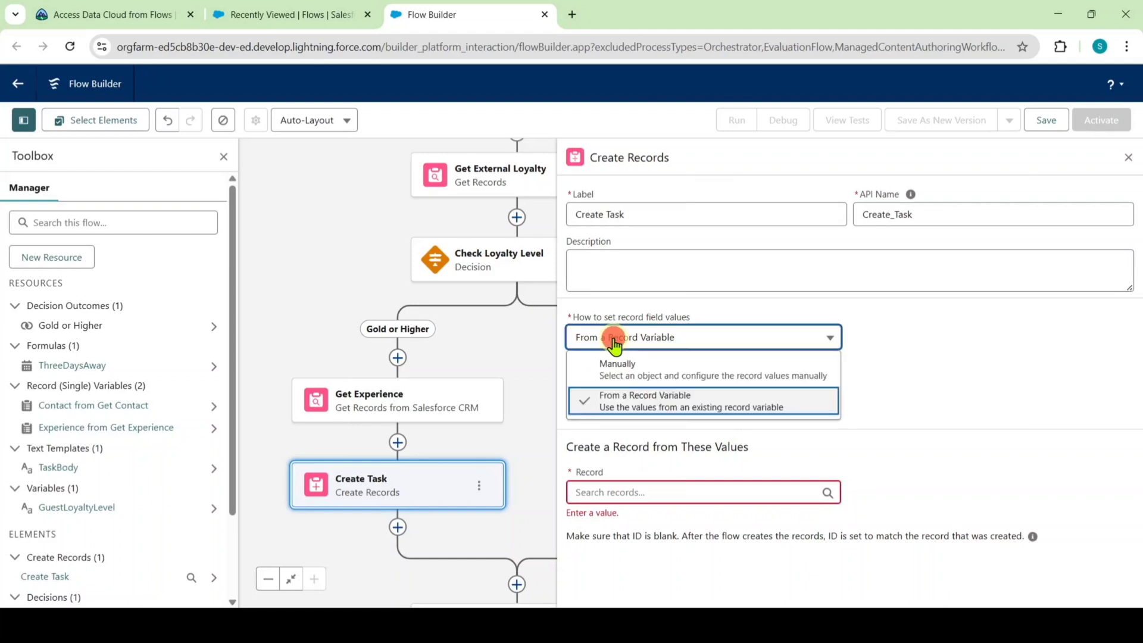
click(624, 374)
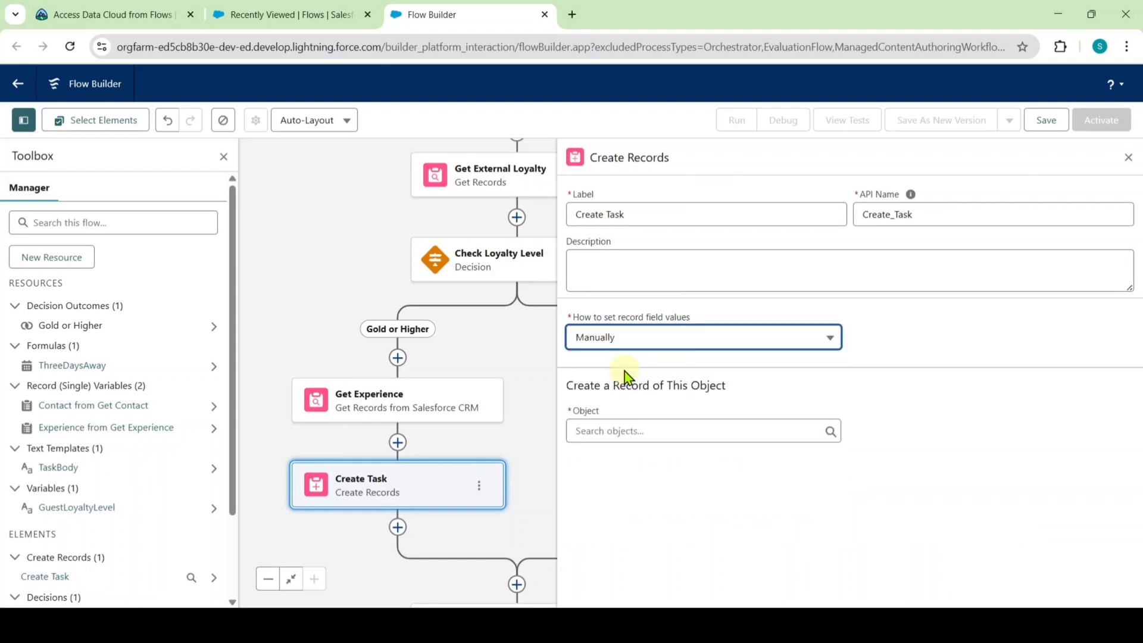
click(600, 433)
text(ta)
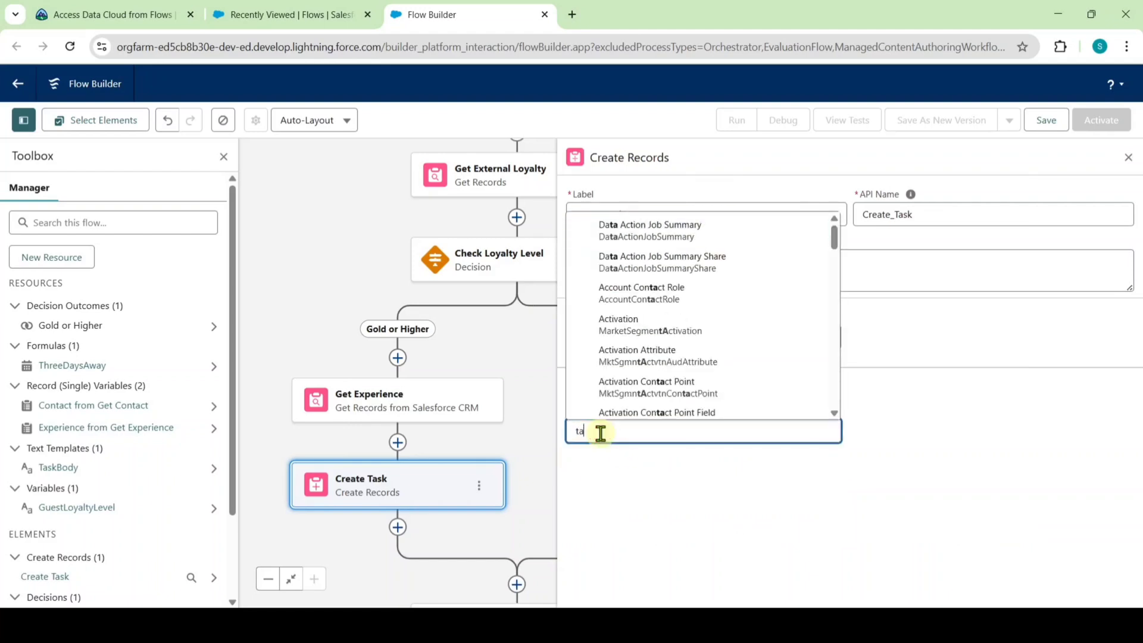
text(sk)
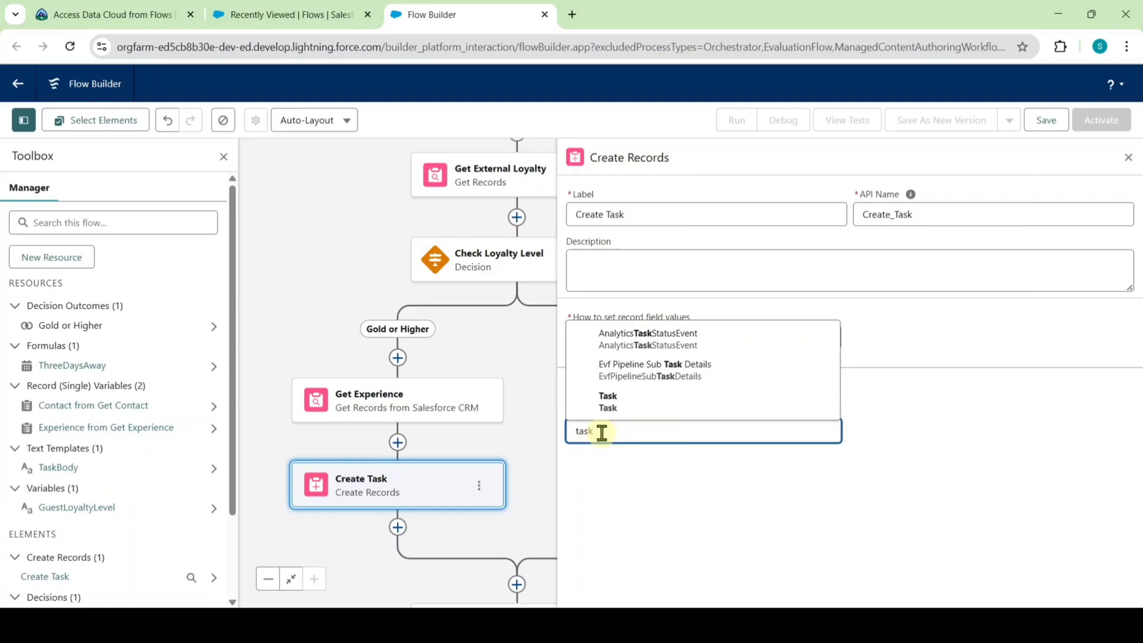
click(608, 401)
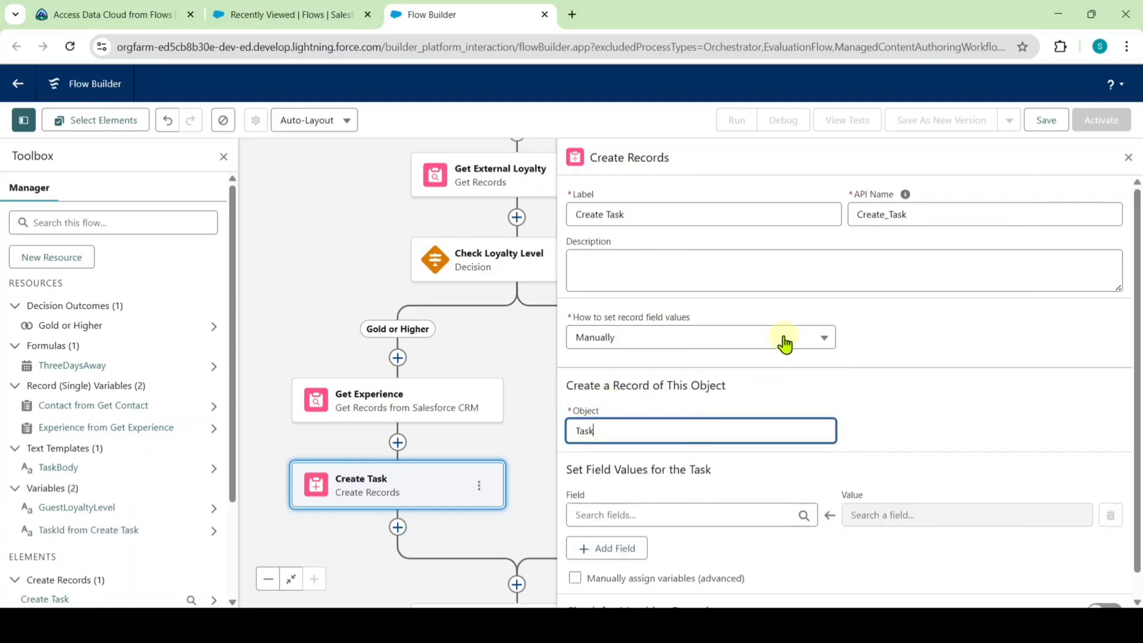
scroll(784, 344, down, 1)
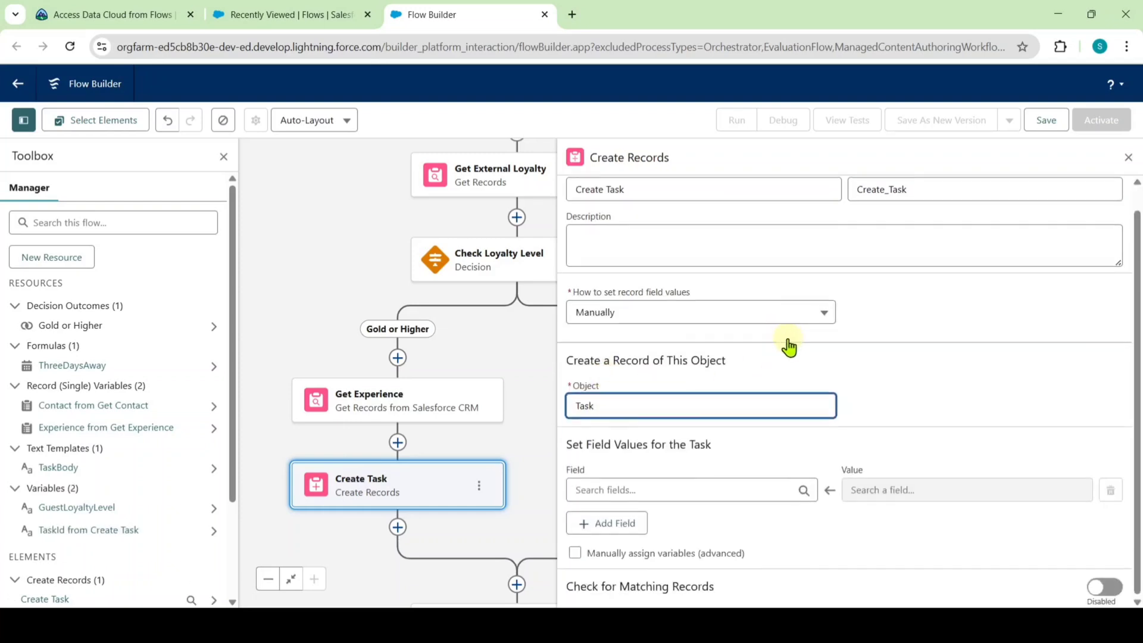
Set the Create Task element's Due Date Only field to the ThreeDaysAway formula.
click(621, 488)
text(due)
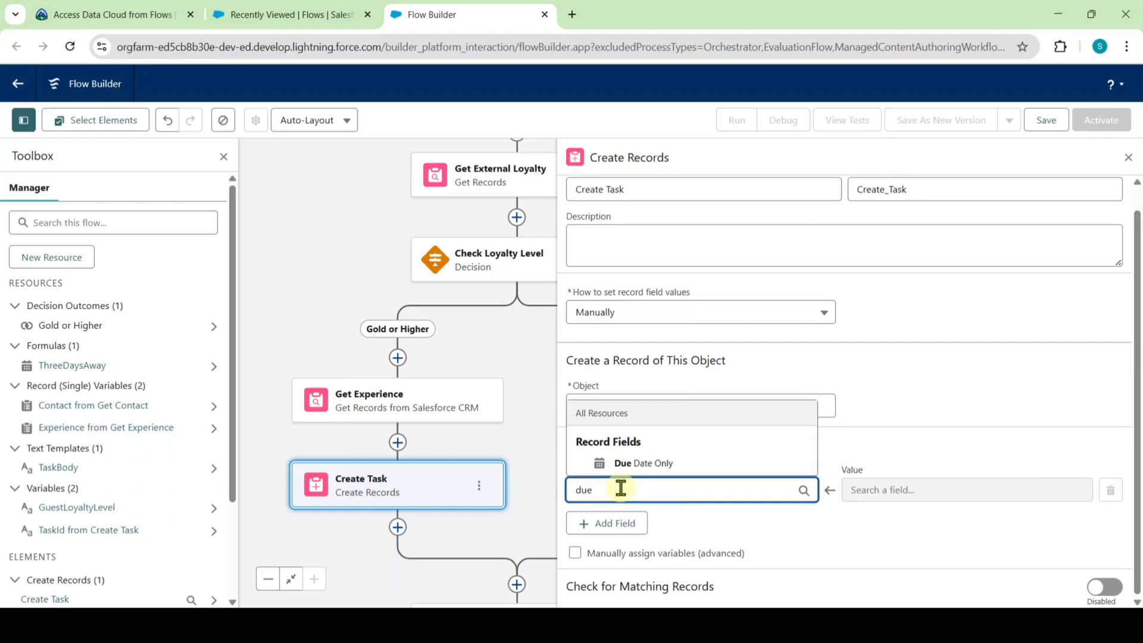
click(635, 464)
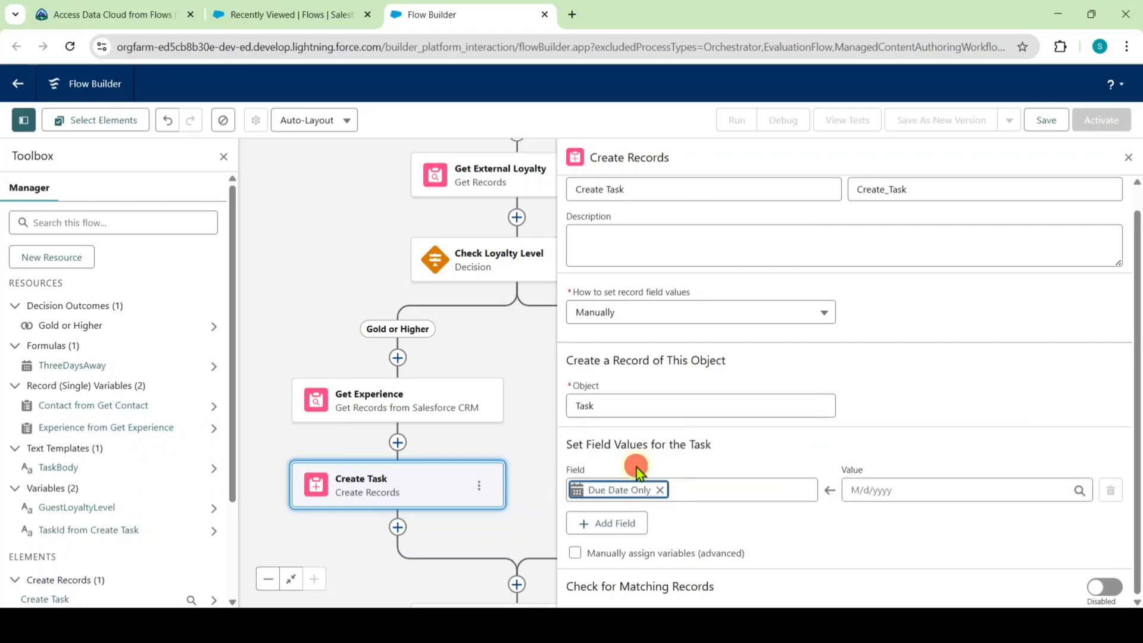
click(877, 484)
text(thre)
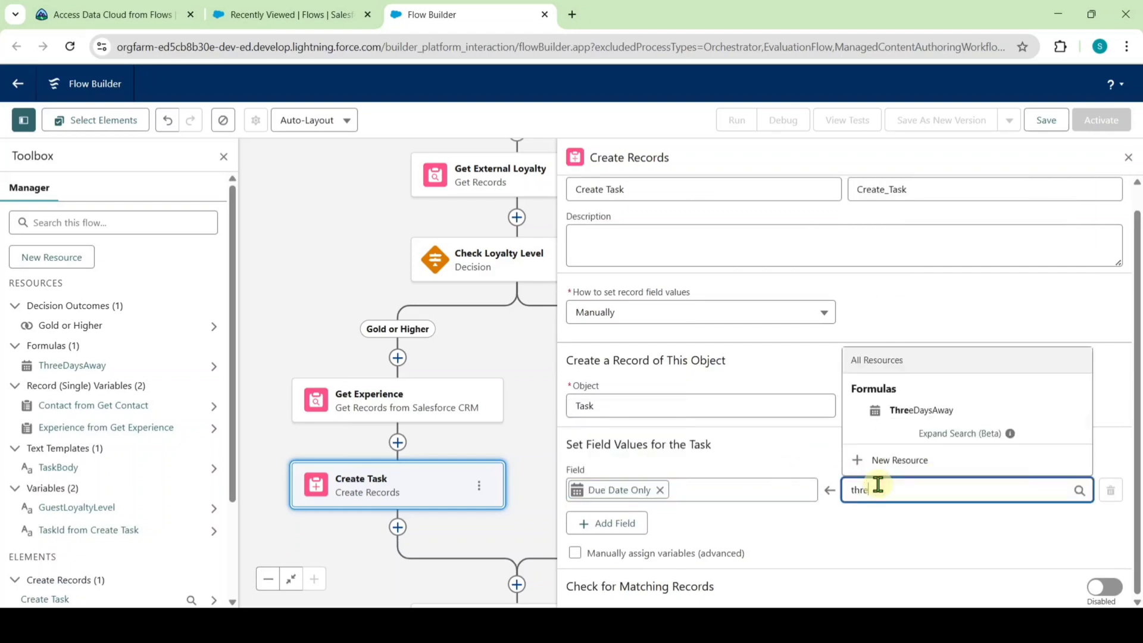
text(e)
click(883, 409)
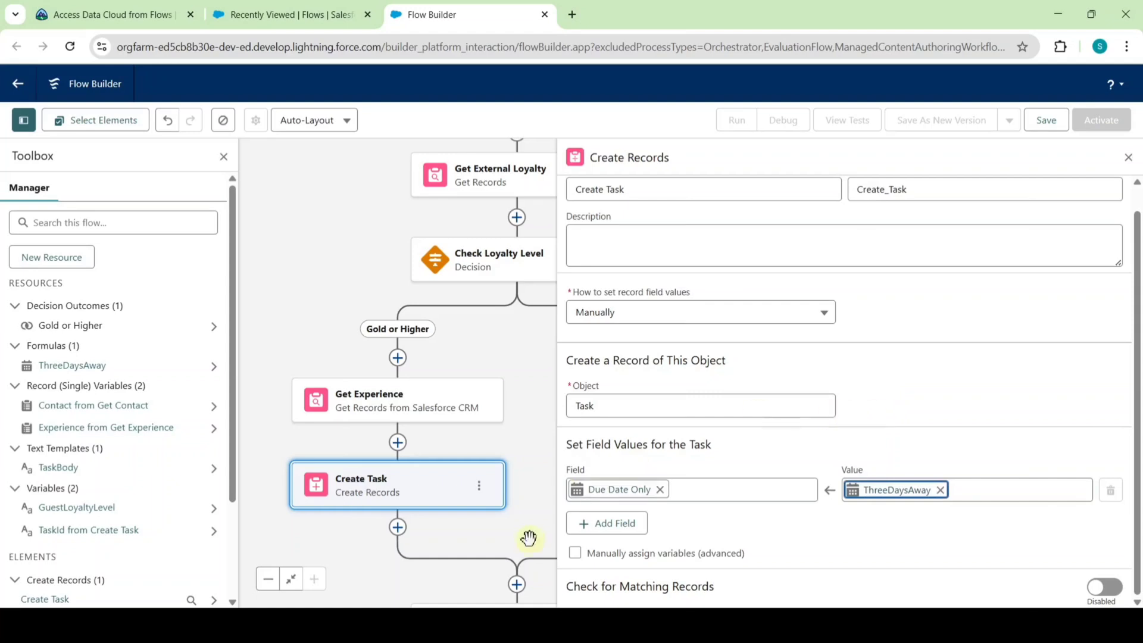
Add a Description field to the task's field values and set it to the TaskBody text template.
click(604, 524)
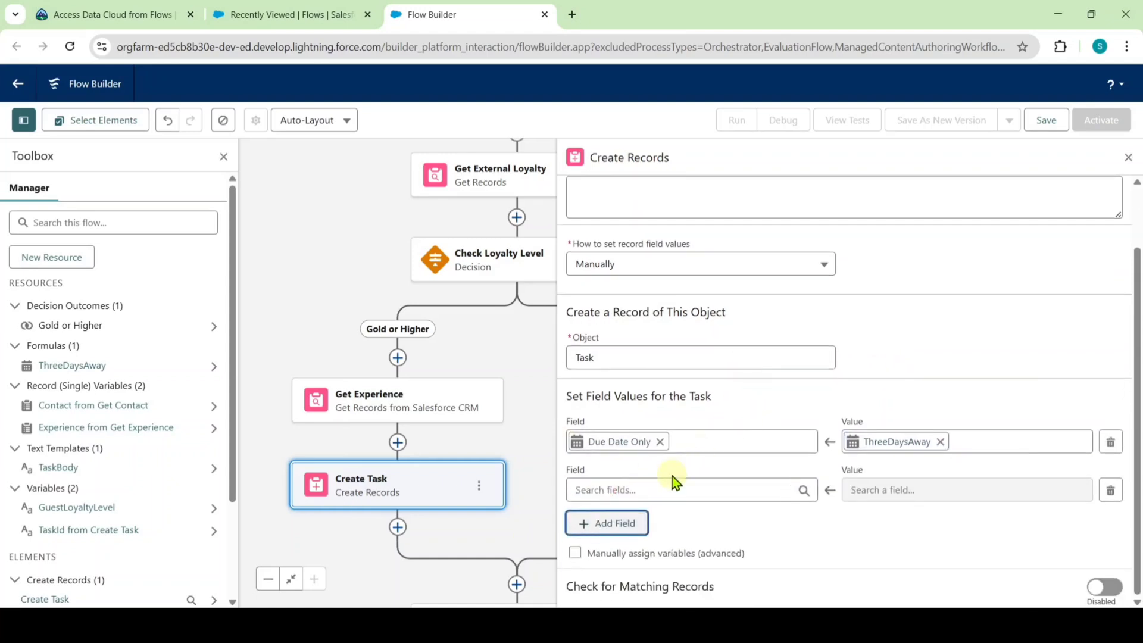
click(675, 488)
text(des)
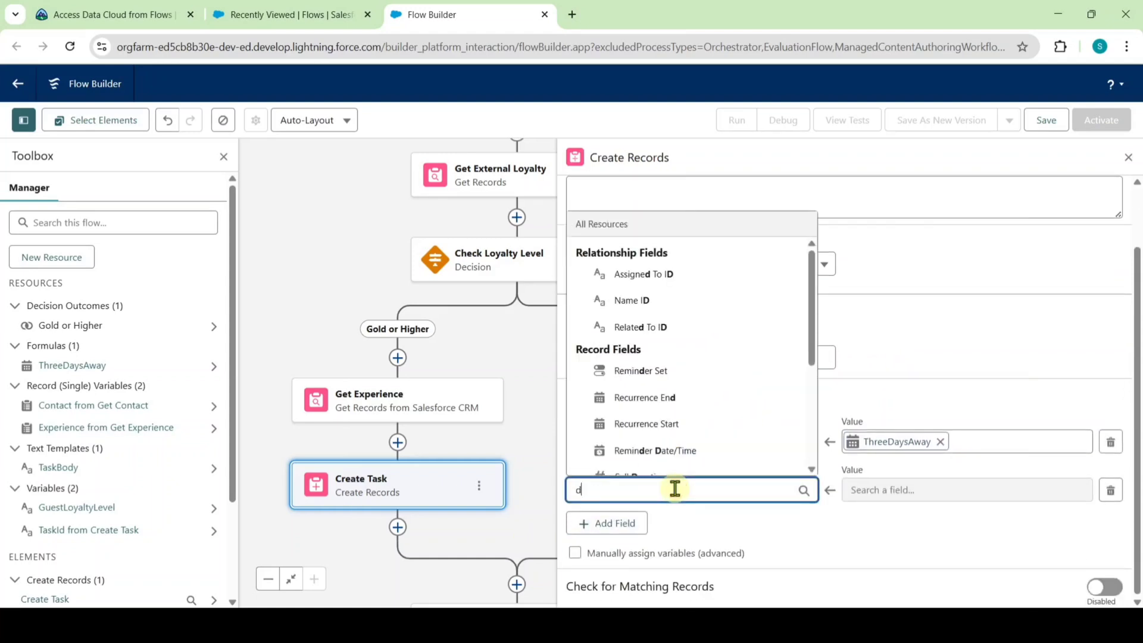
click(645, 463)
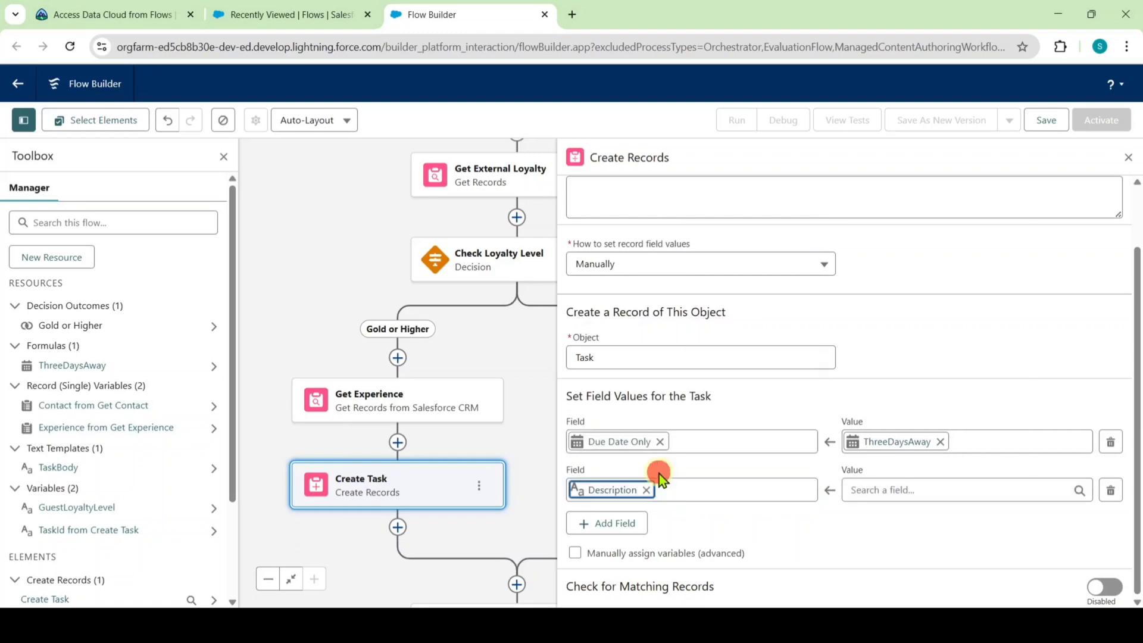
click(922, 482)
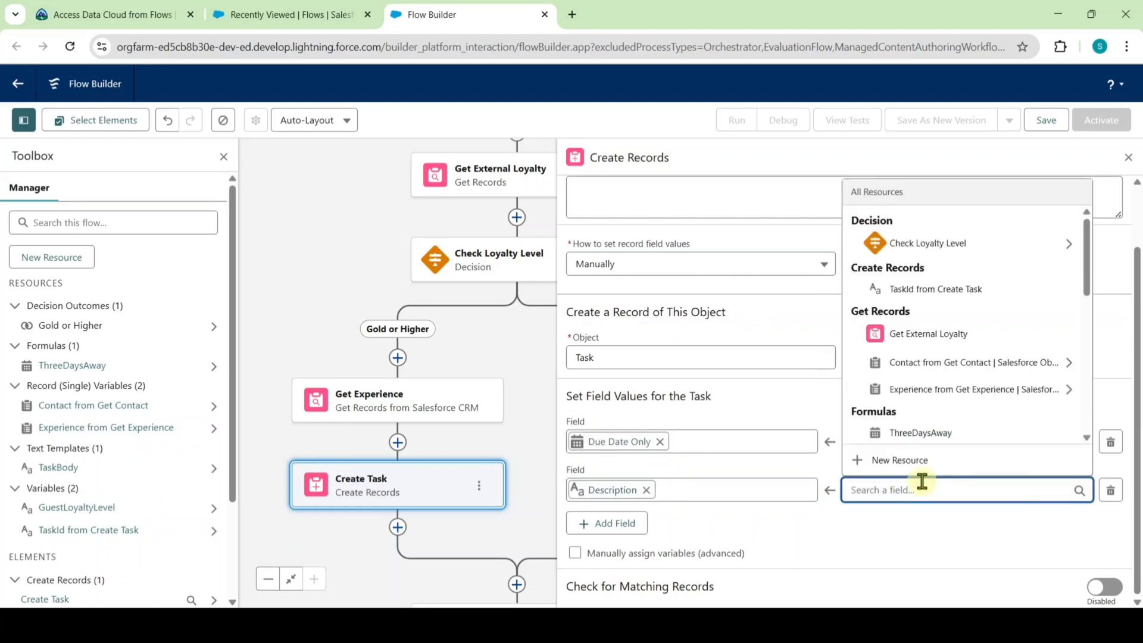
text(tass)
key(BackSpace)
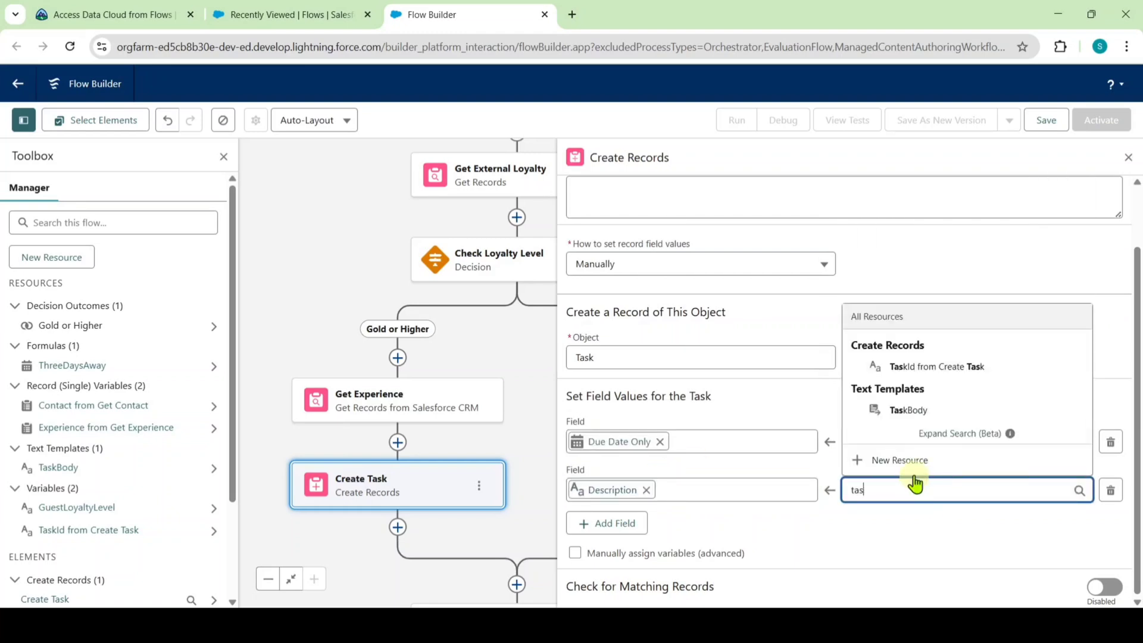
click(881, 406)
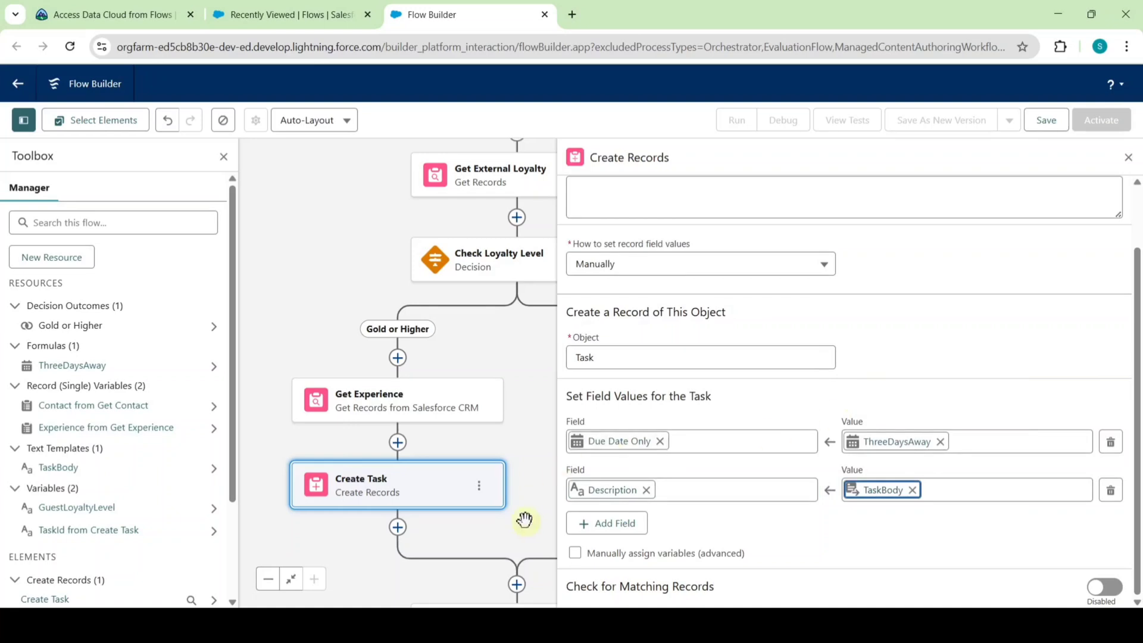
Add an Assigned To ID field to the task and set it to Experience from Get Experience > Owner ID.
click(619, 524)
scroll(717, 426, down, 1)
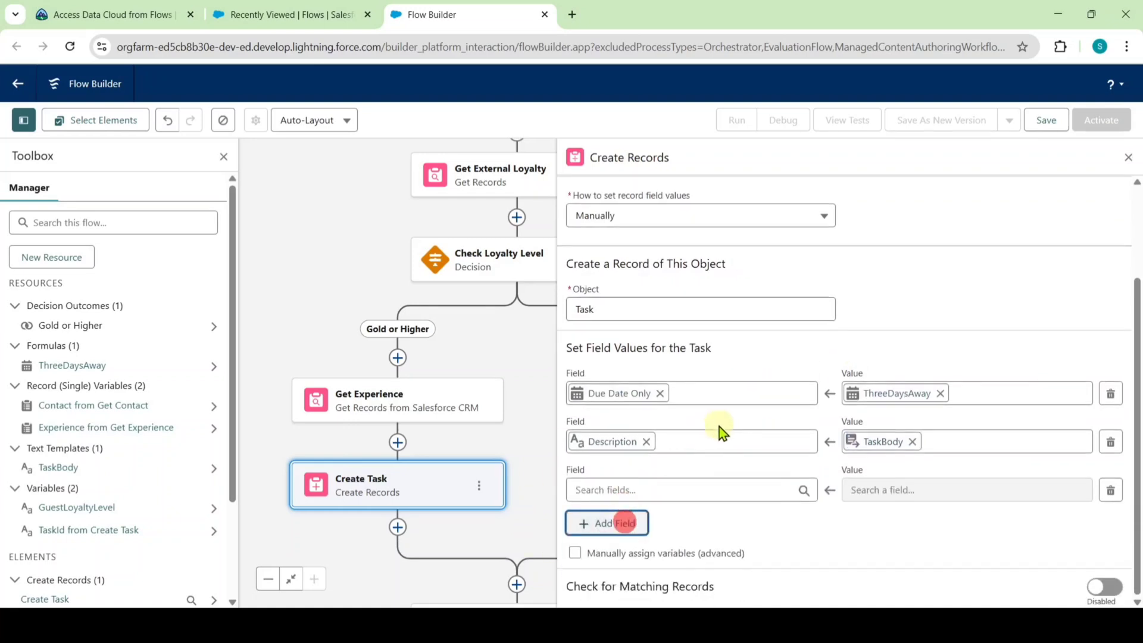
click(672, 494)
text(assi)
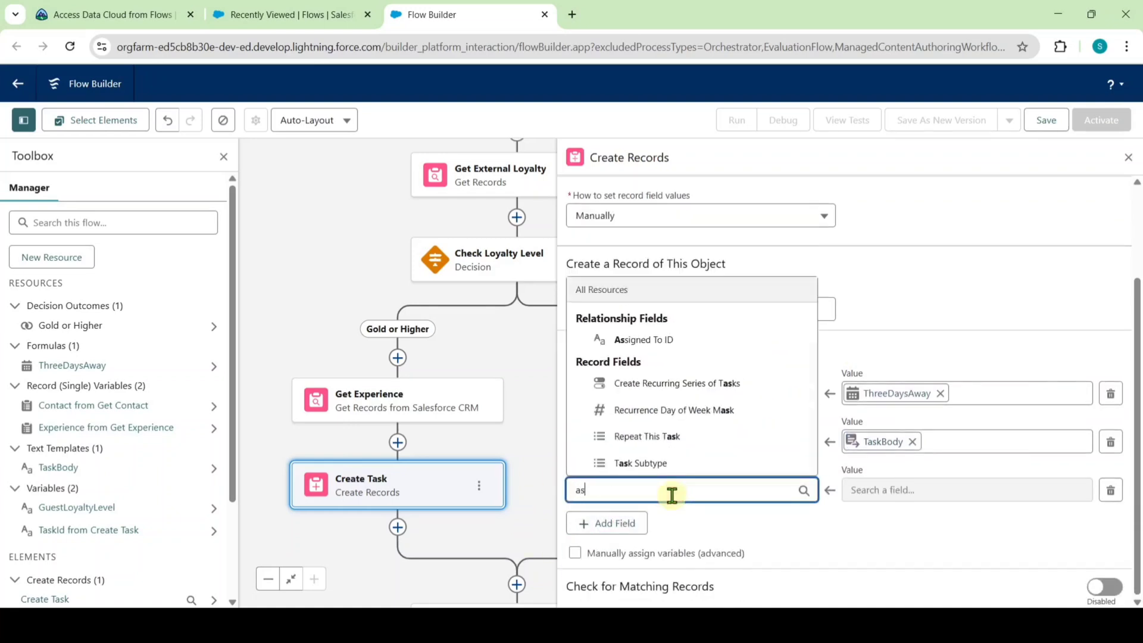
click(667, 464)
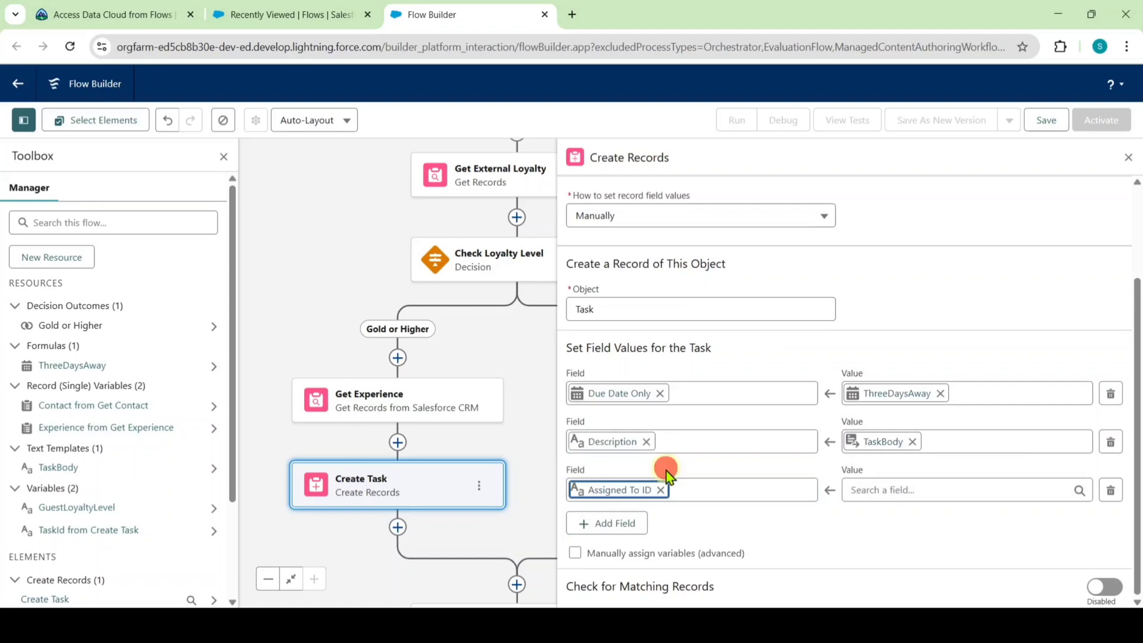
click(907, 492)
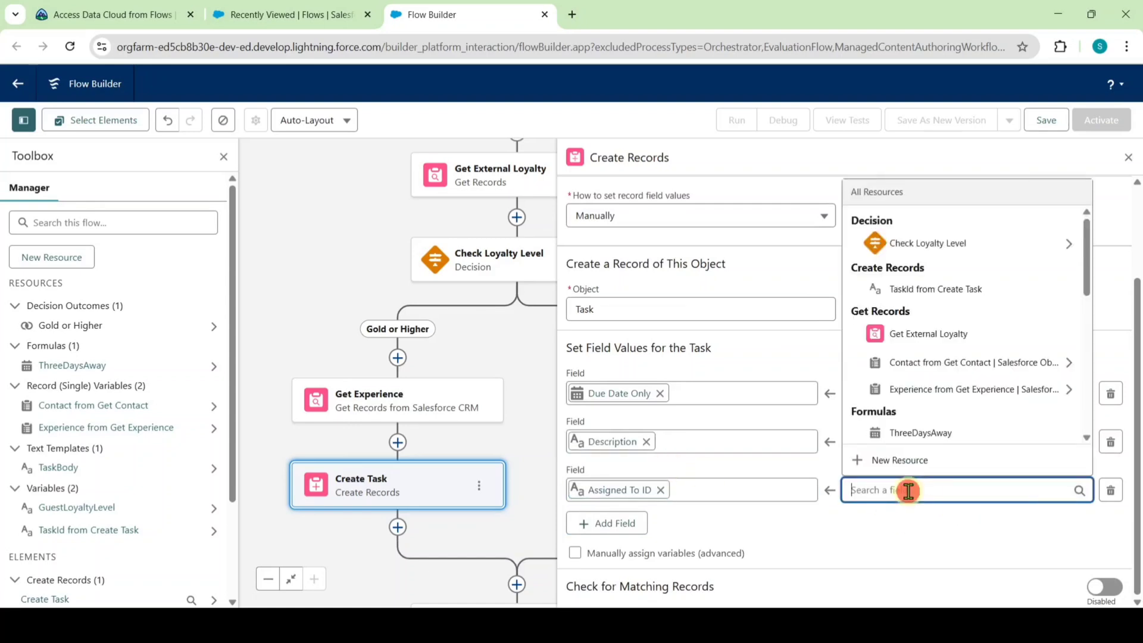
text(ex)
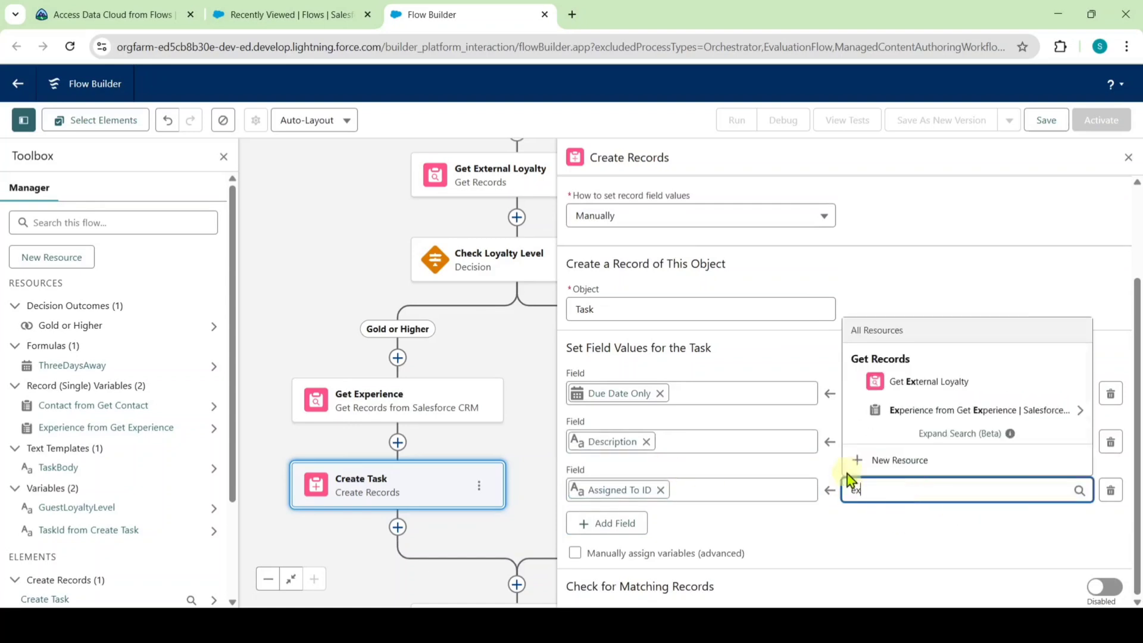
click(938, 417)
text(owne)
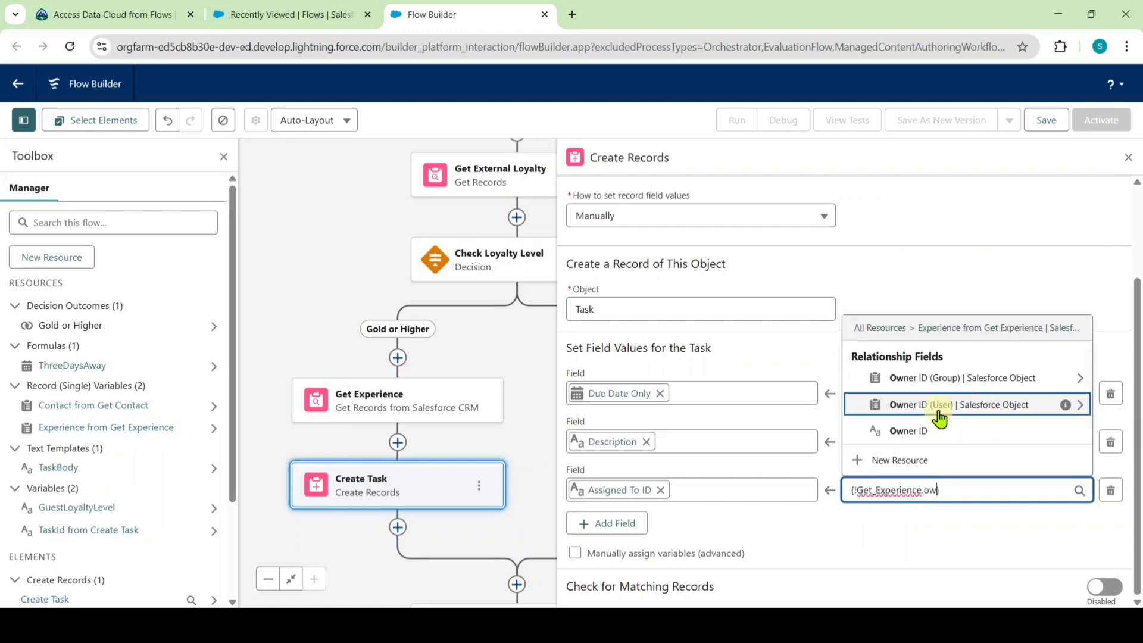
click(909, 432)
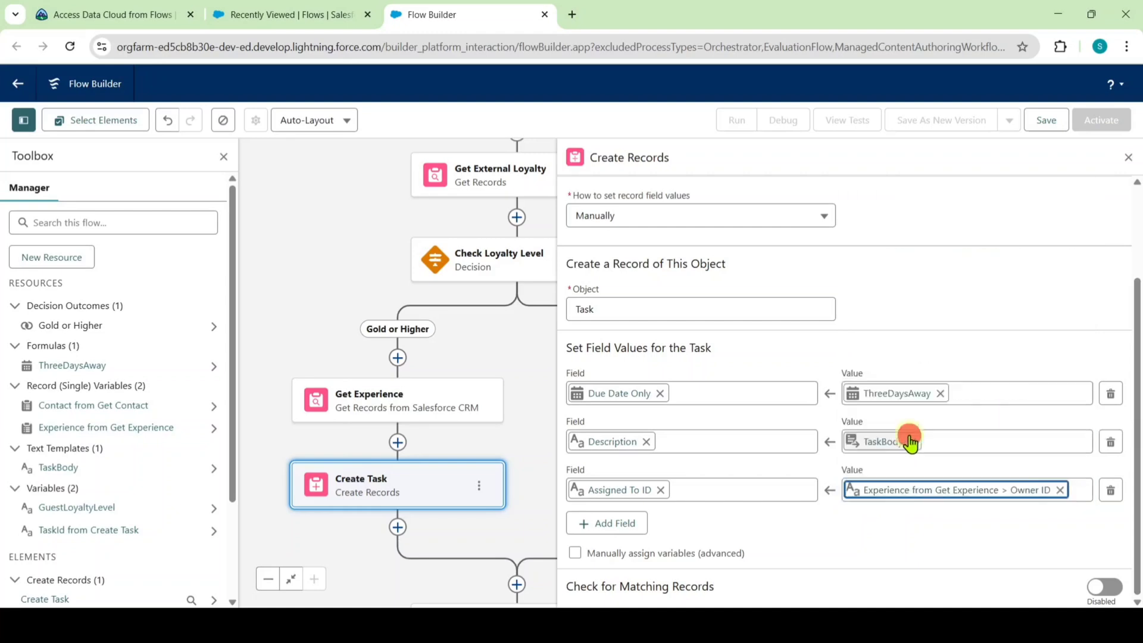
Add a Priority field to the task's field values and set it to the High picklist value.
click(628, 523)
scroll(703, 464, down, 1)
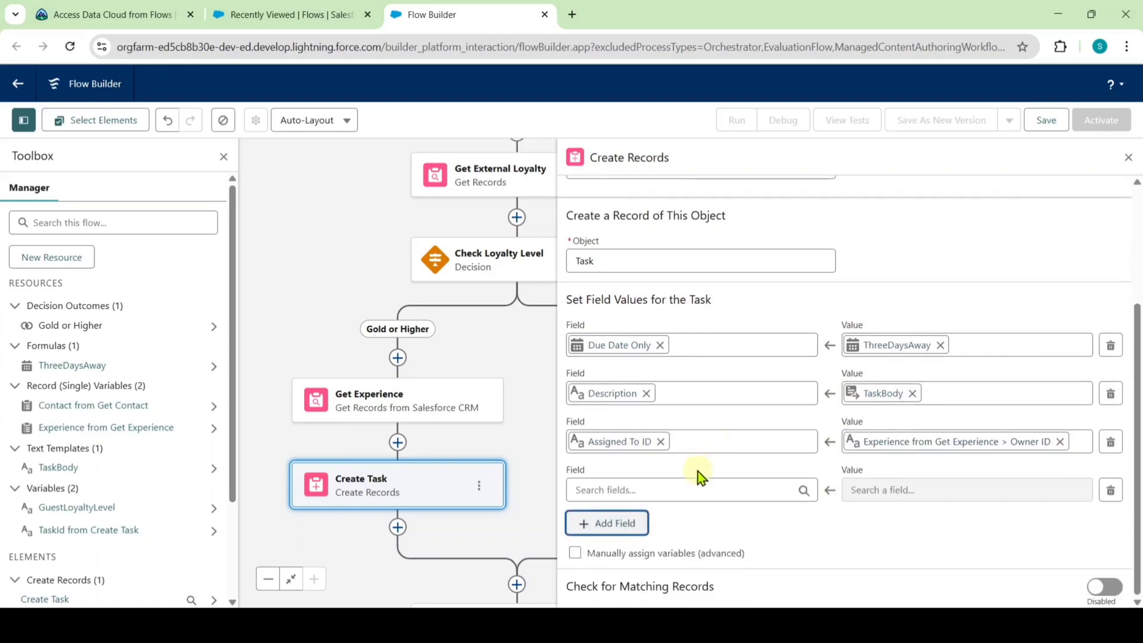
click(691, 487)
text(pr)
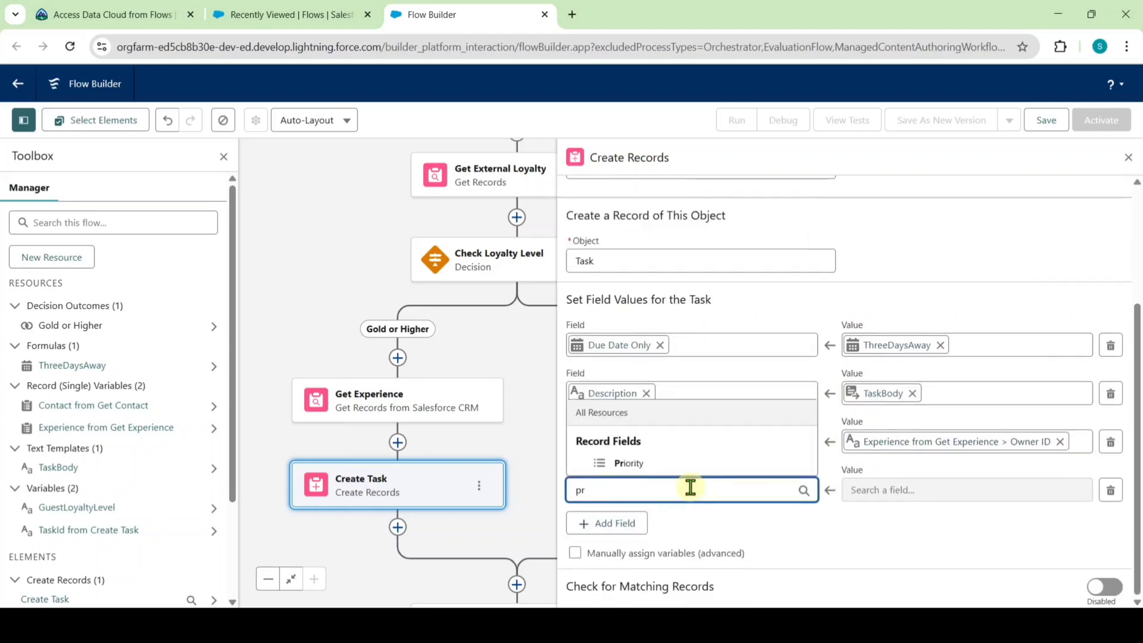
click(685, 462)
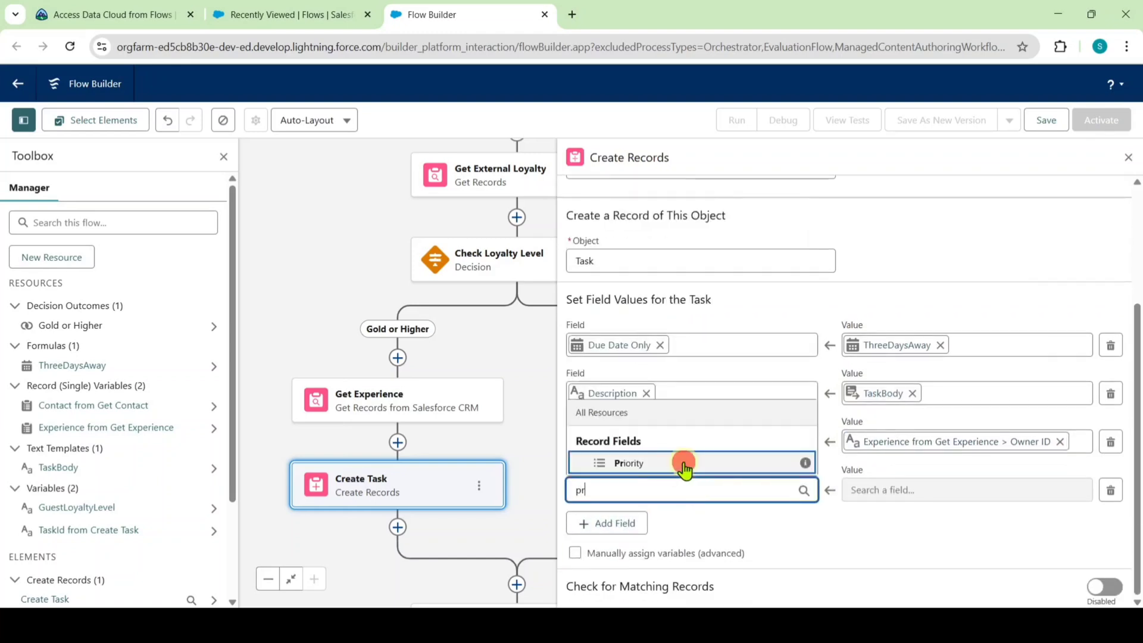
click(891, 490)
text(hig)
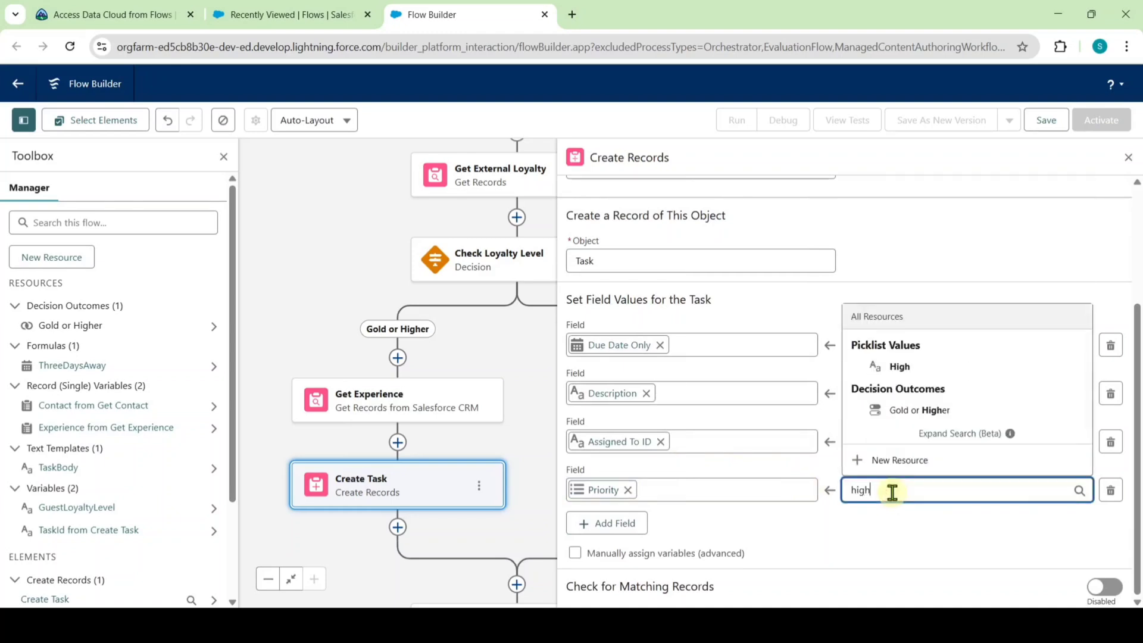
text(h)
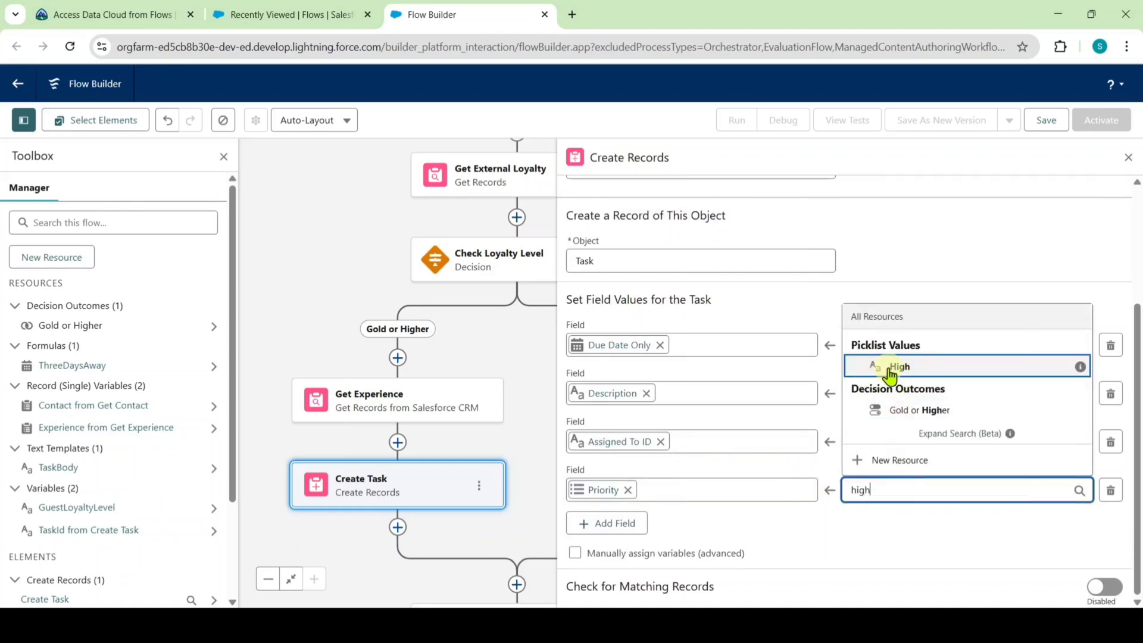
click(891, 368)
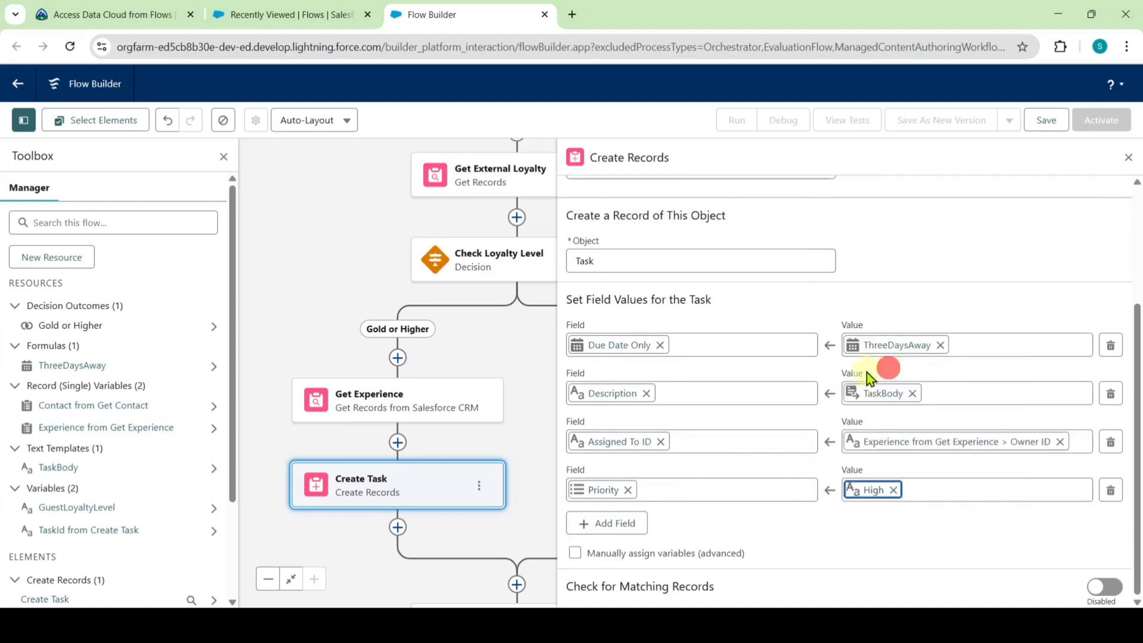
Add a Status field to the task's field values and set it to the Not Started picklist value.
click(592, 523)
scroll(709, 479, down, 1)
click(685, 490)
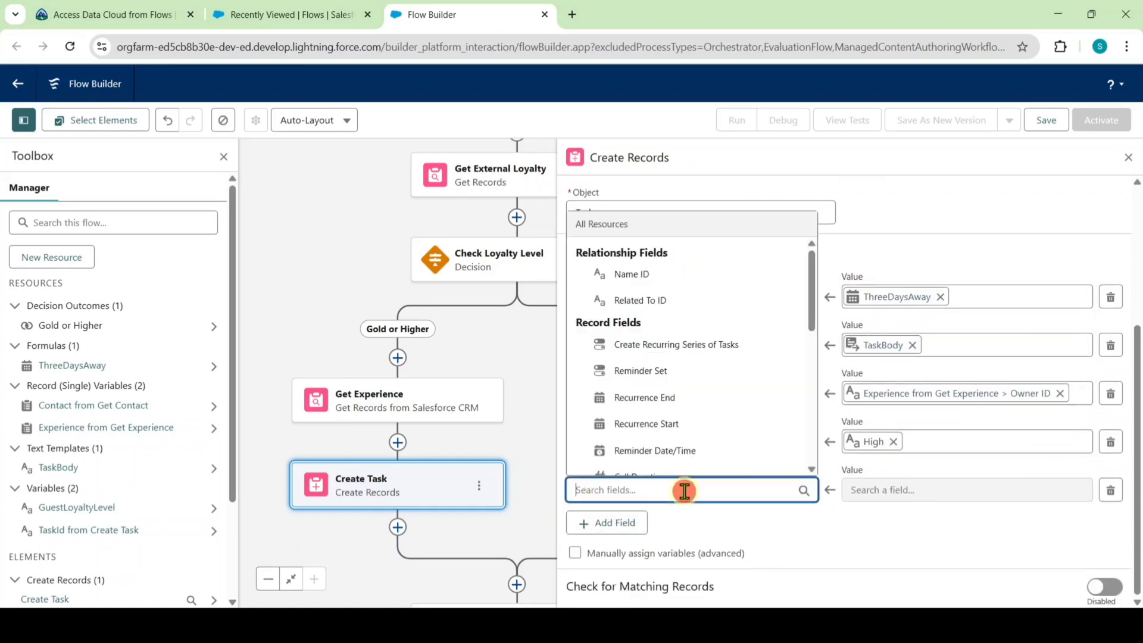
text(stat)
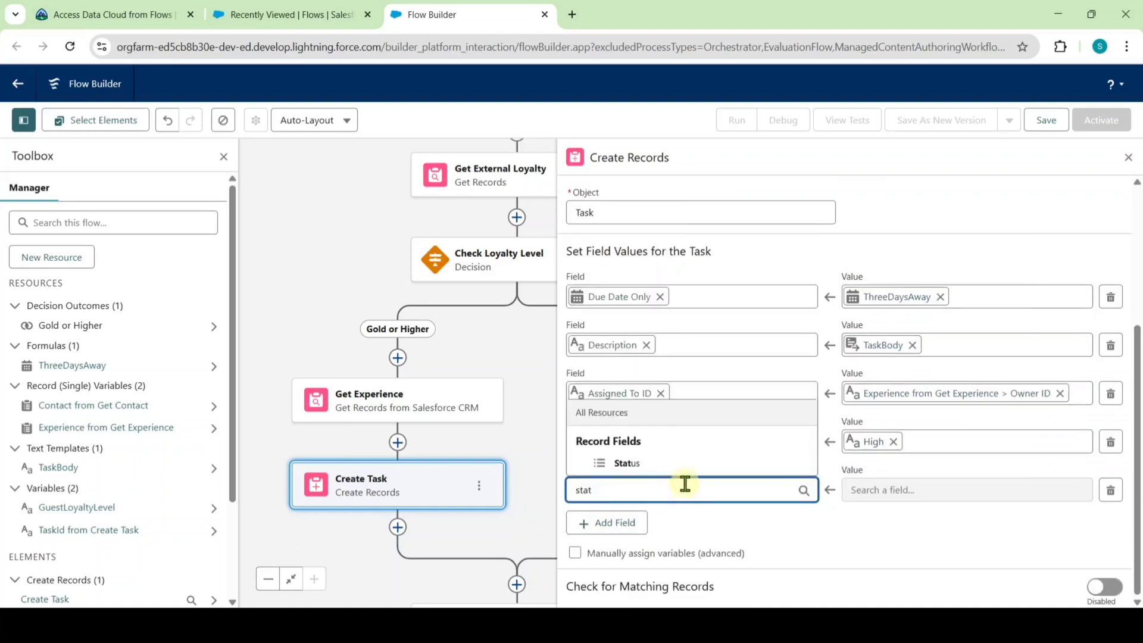
click(682, 464)
click(925, 489)
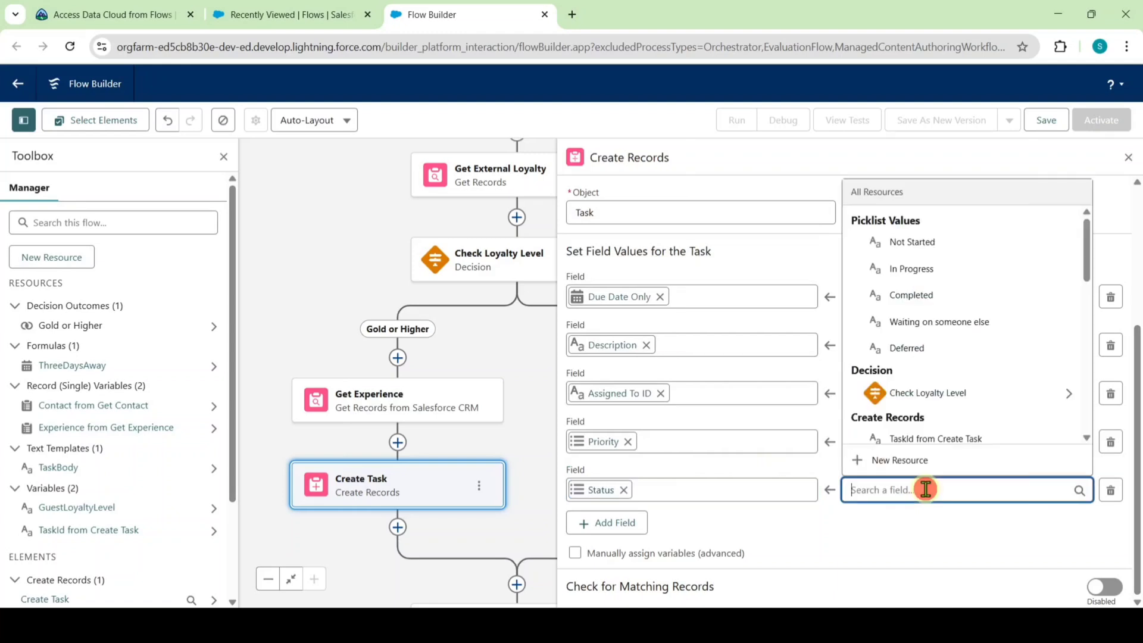
text(not)
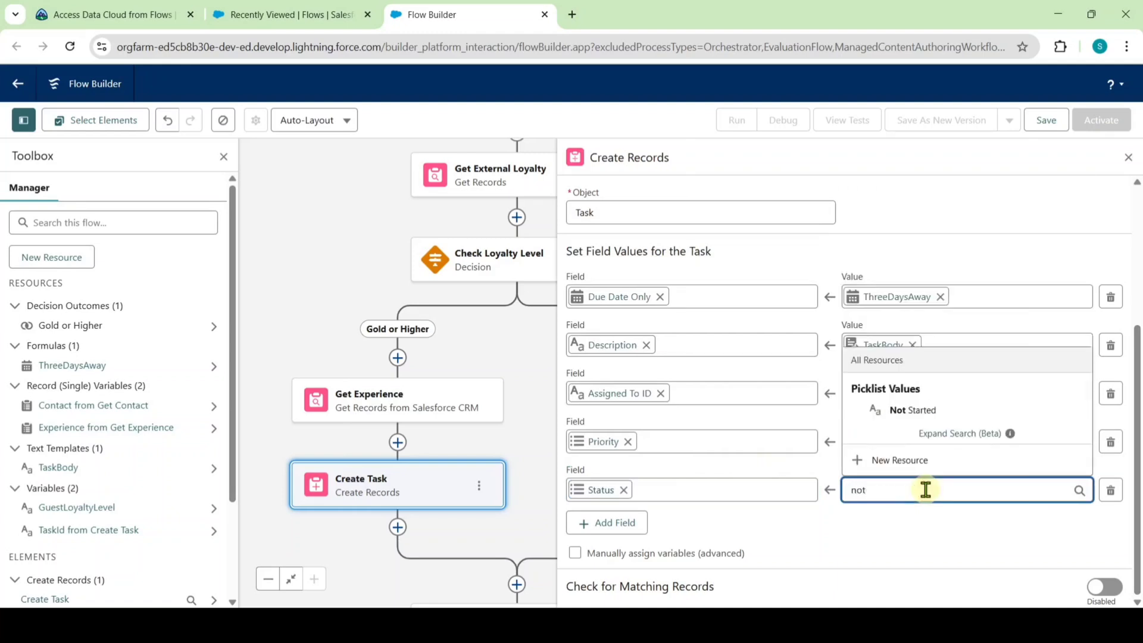
click(880, 410)
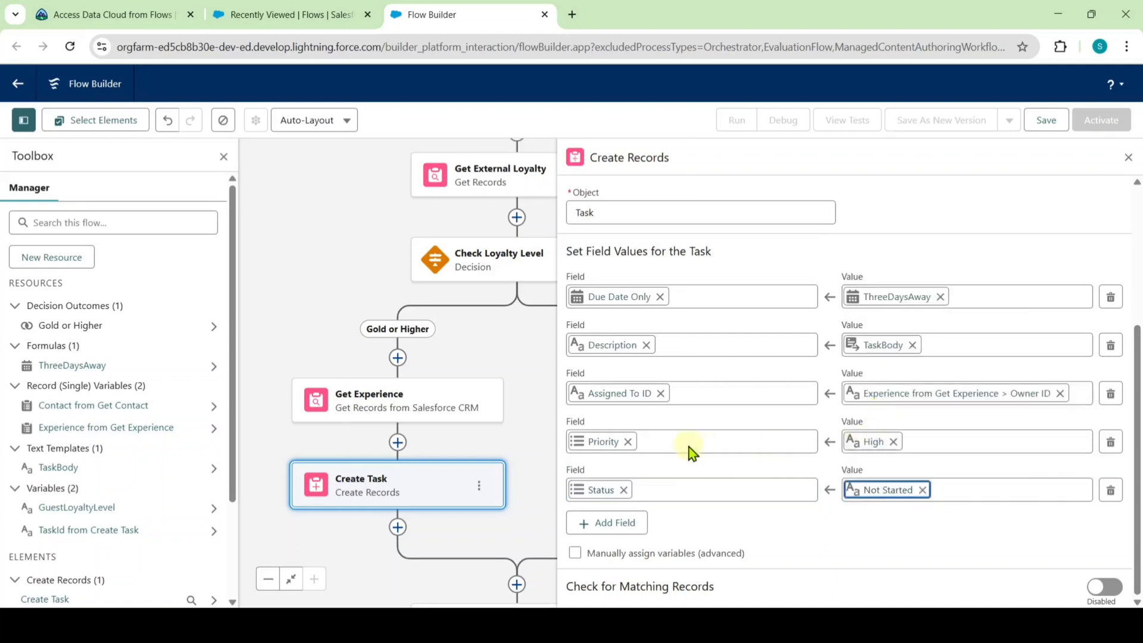
Add a Subject field to the Create Task element's field values.
click(608, 524)
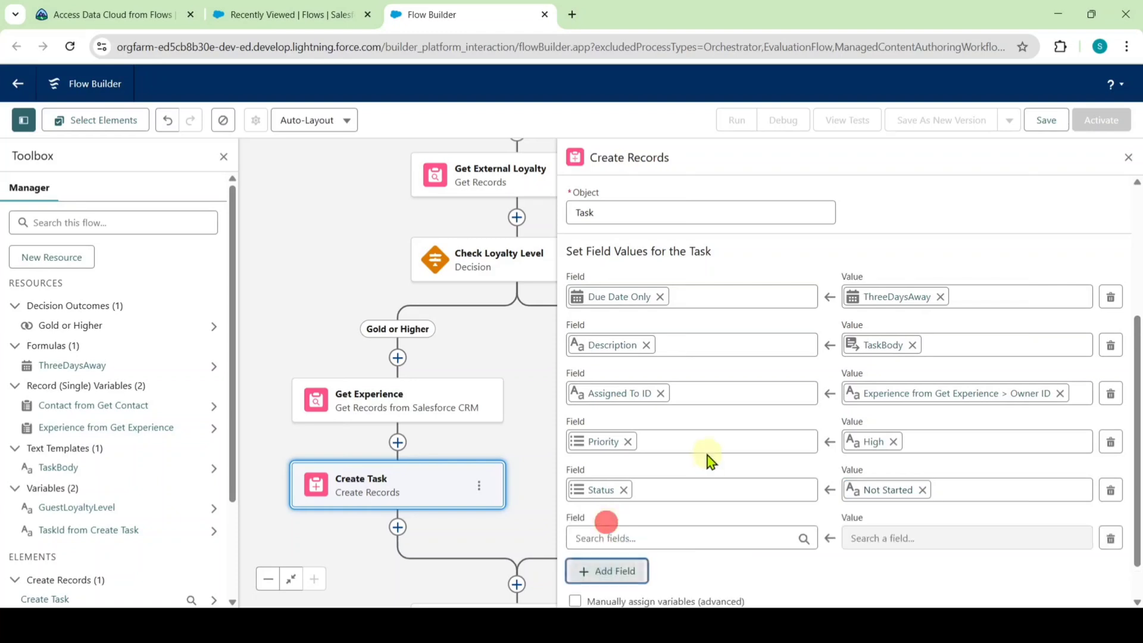
click(673, 490)
text(subje)
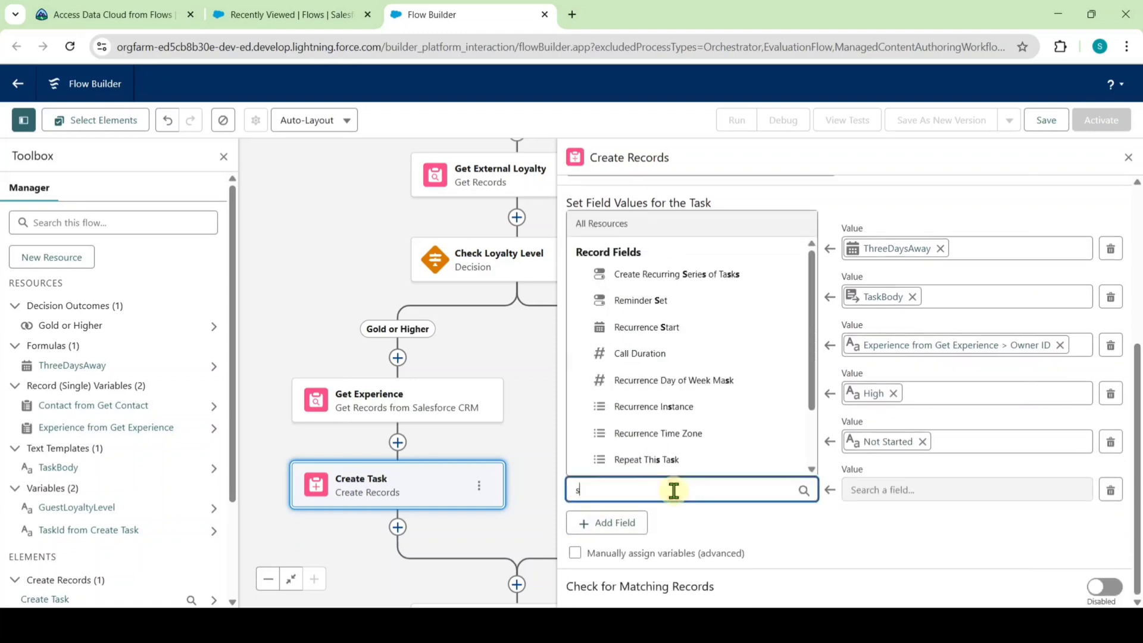
click(664, 461)
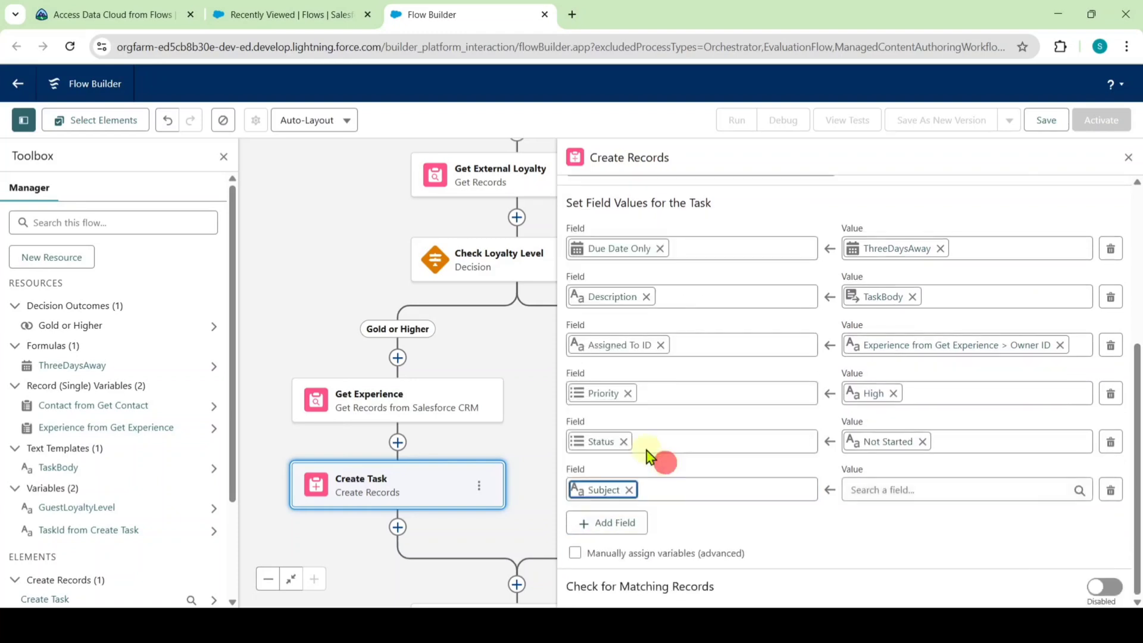
Switch to the Trailhead instructions and copy the Subject value, Low Score Review from High Value Guest - {!Get_Contact.Name}.
click(42, 13)
scroll(466, 320, down, 3)
drag(237, 343, 582, 344)
key(ctrl+c)
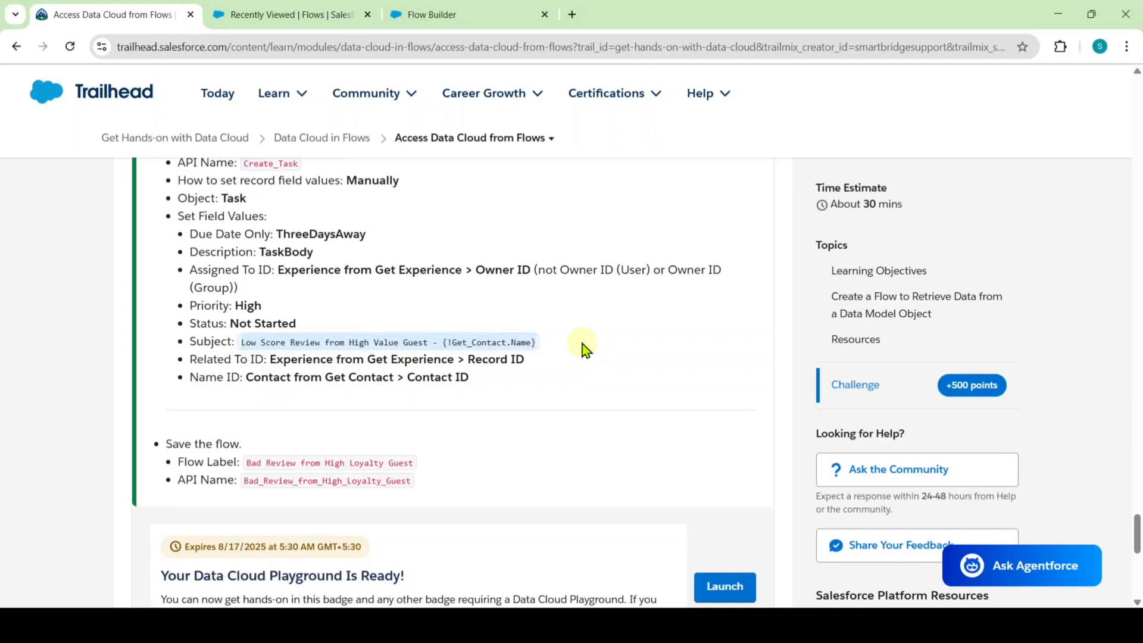
In Flow Builder, paste Low Score Review from High Value Guest - {!Get_Contact.Name} as the Subject value and add another field row.
click(432, 15)
click(951, 491)
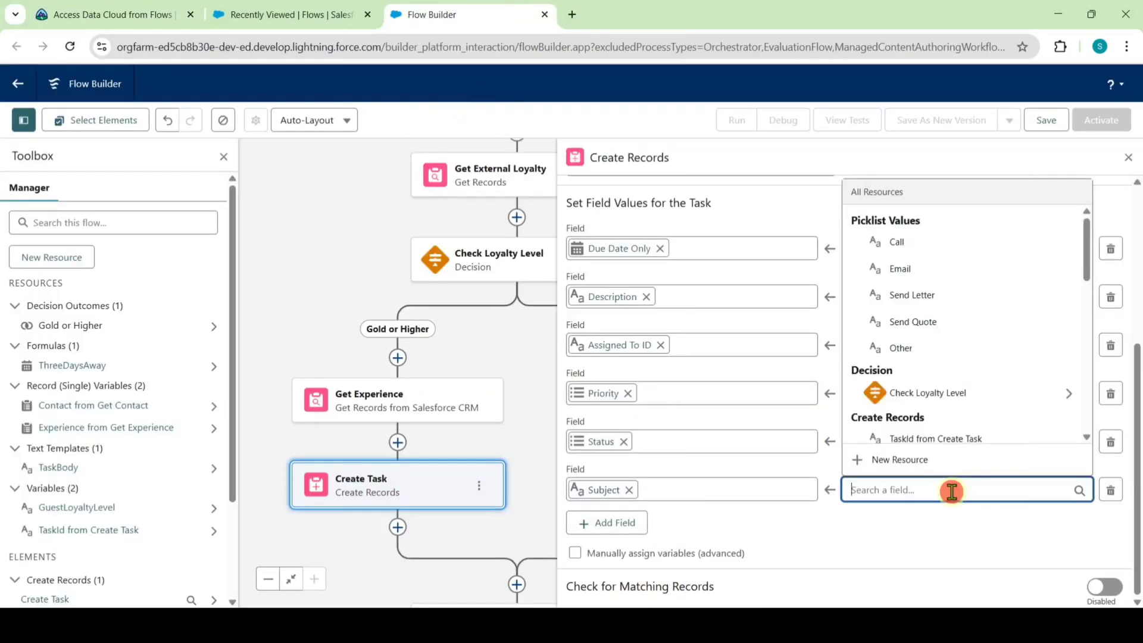
key(ctrl+v)
click(950, 522)
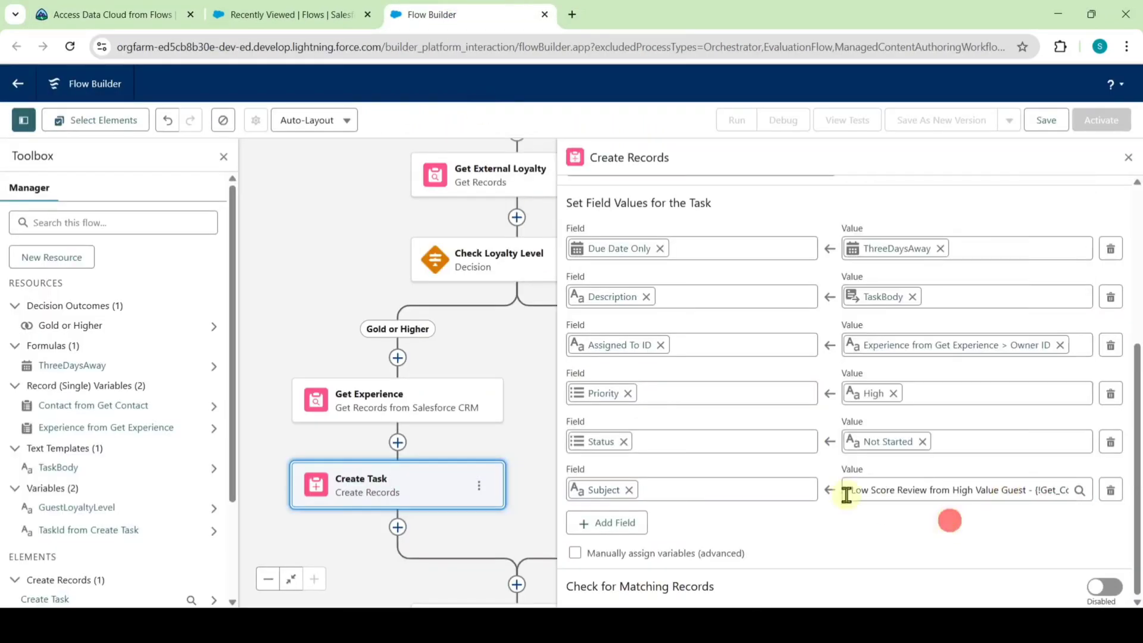
click(602, 524)
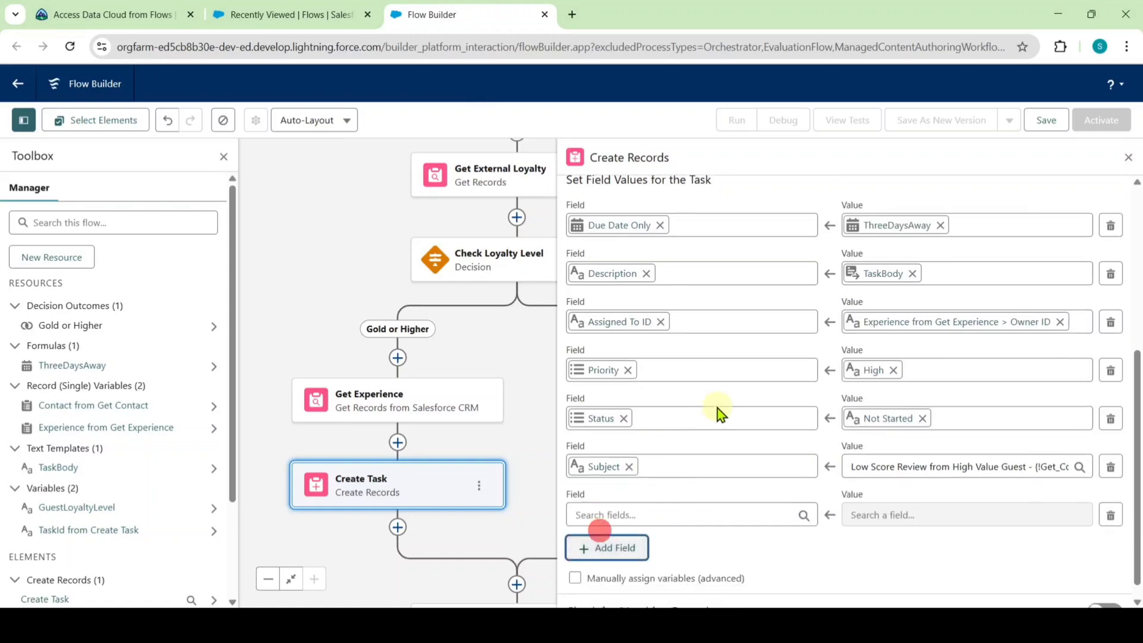
Set the task's Related To ID field to Experience from Get Experience > Record ID.
click(676, 493)
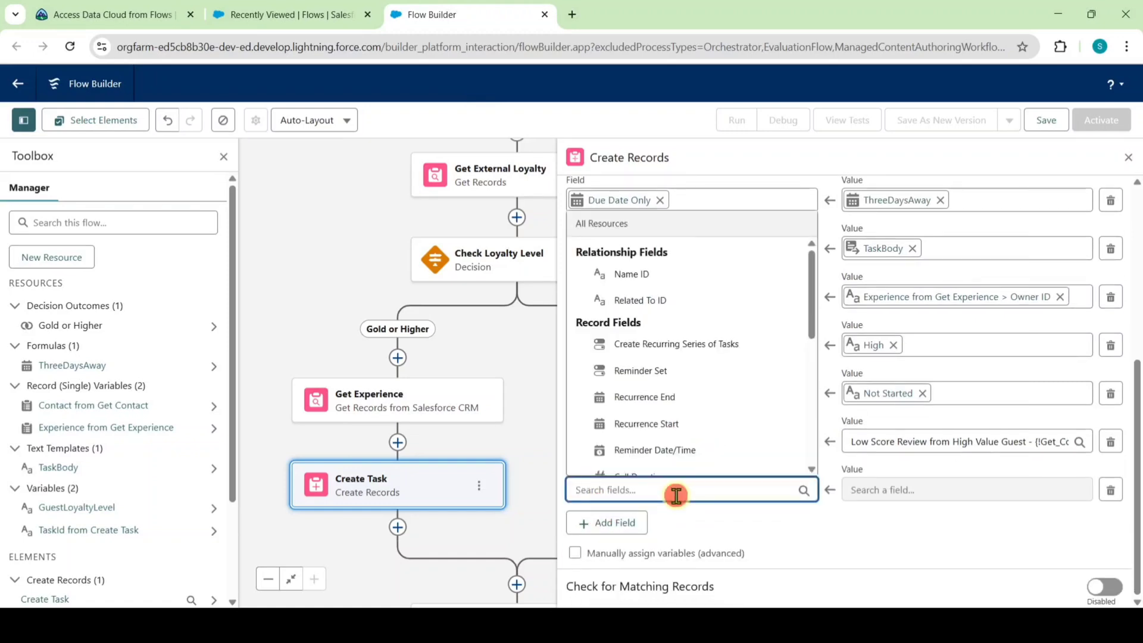
text(rea)
key(BackSpace)
text(late)
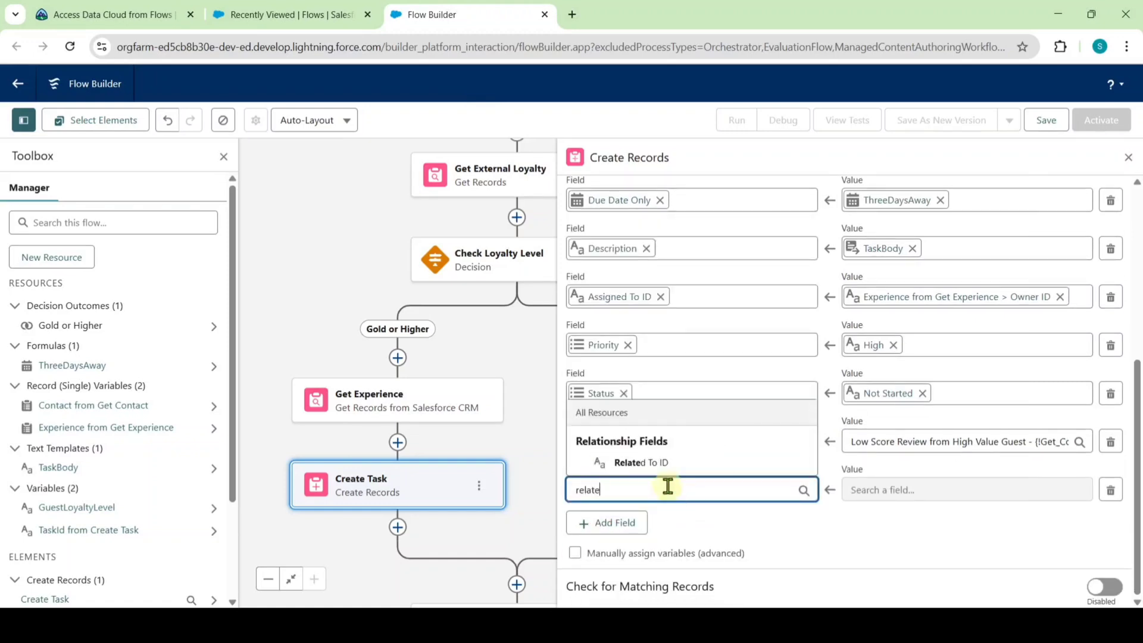
click(661, 470)
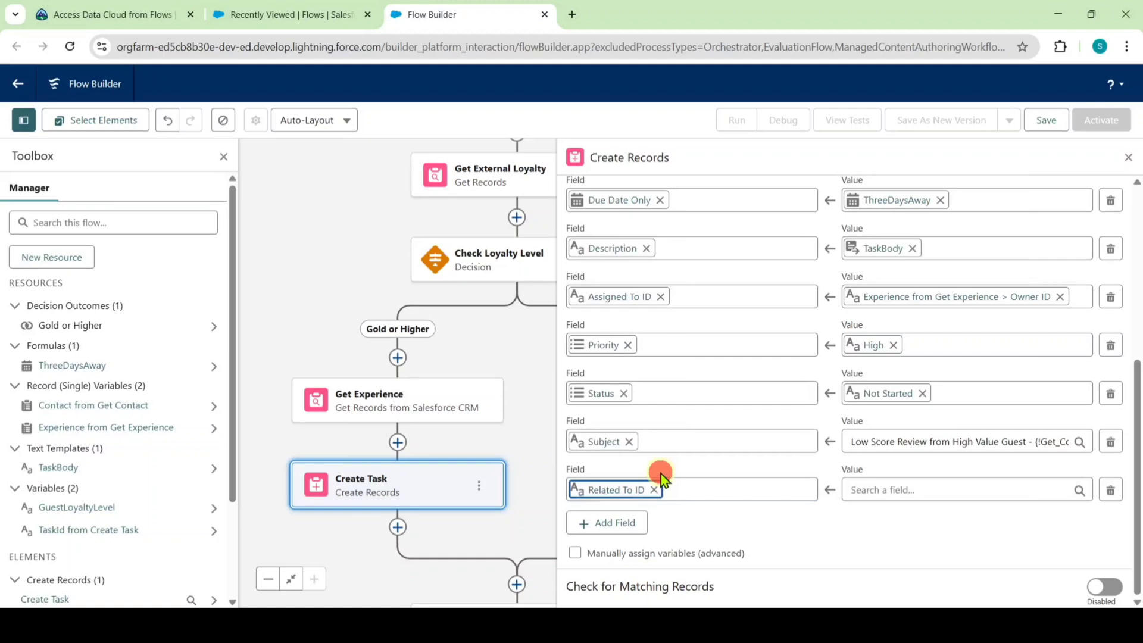
click(870, 489)
text(ex)
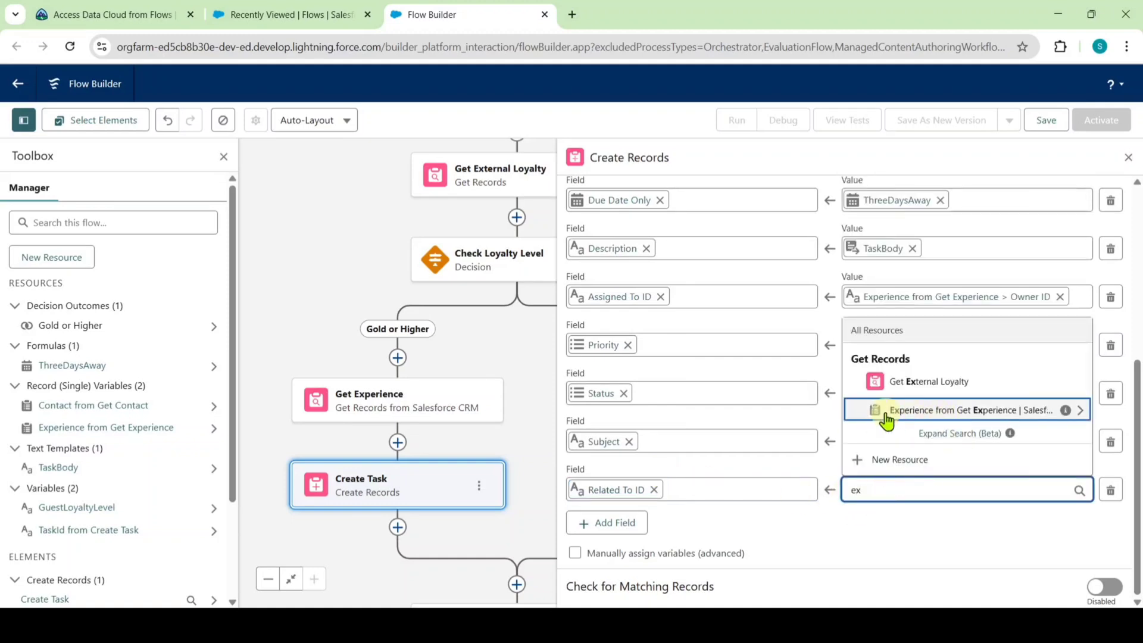
click(887, 411)
text(re)
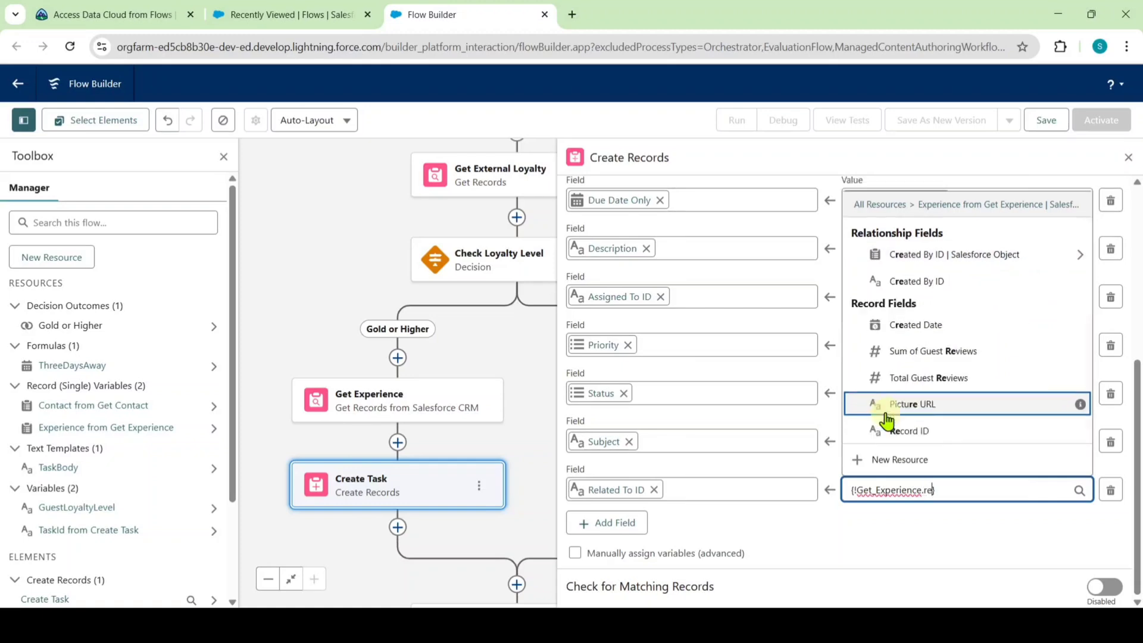
text(cord)
click(896, 431)
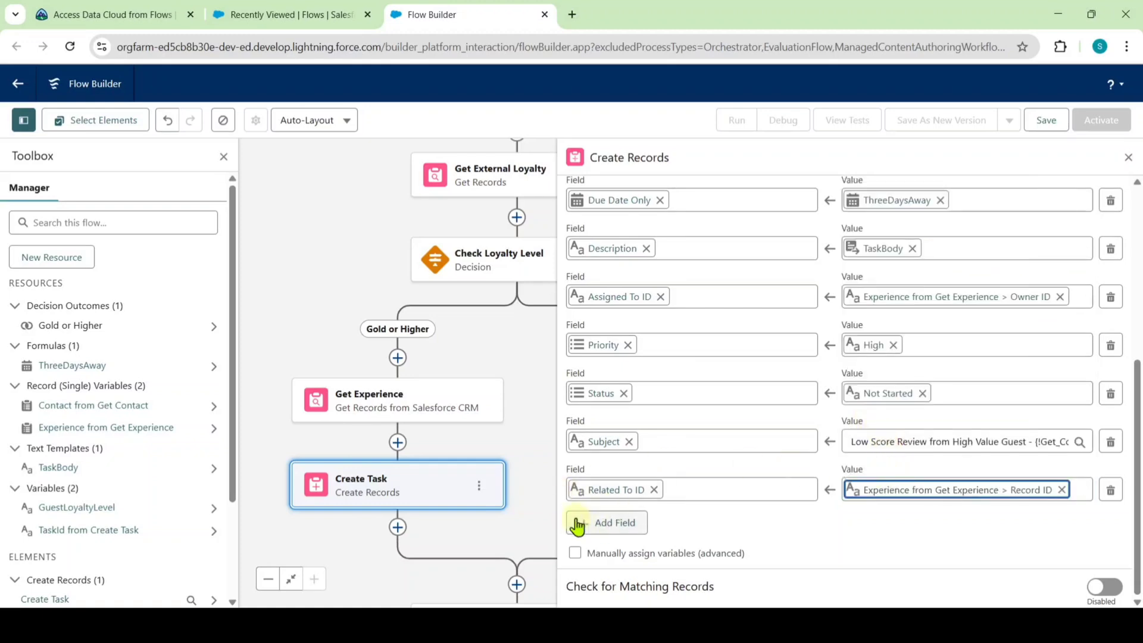
Add a Name ID field set to Contact from Get Contact > Contact ID and close the Create Task element's settings.
click(608, 524)
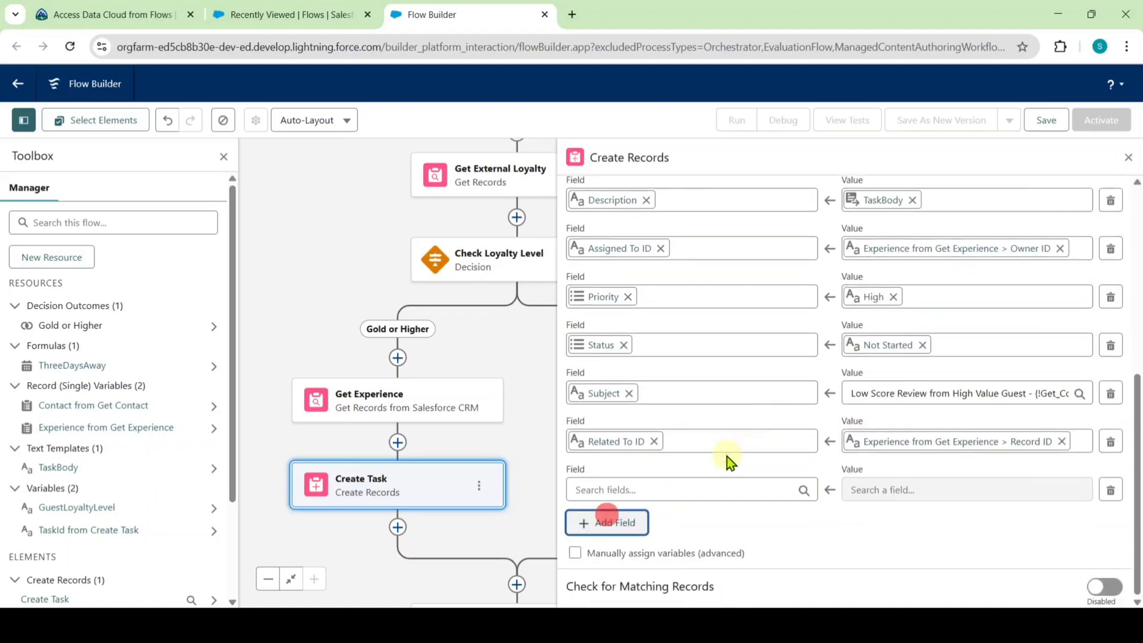
click(700, 483)
text(name)
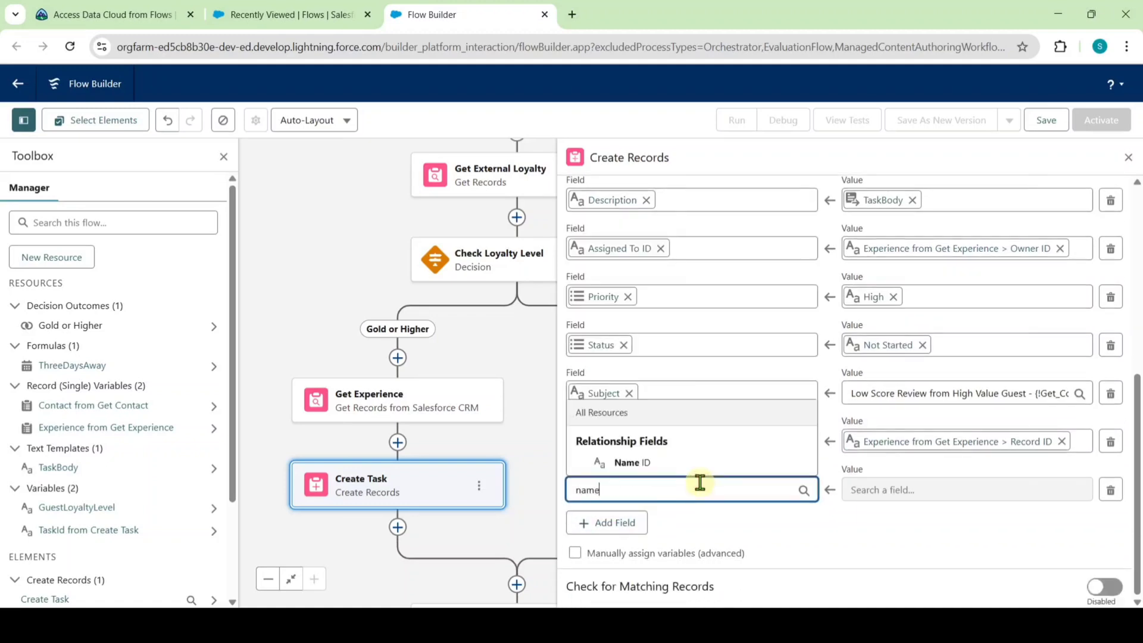
click(698, 464)
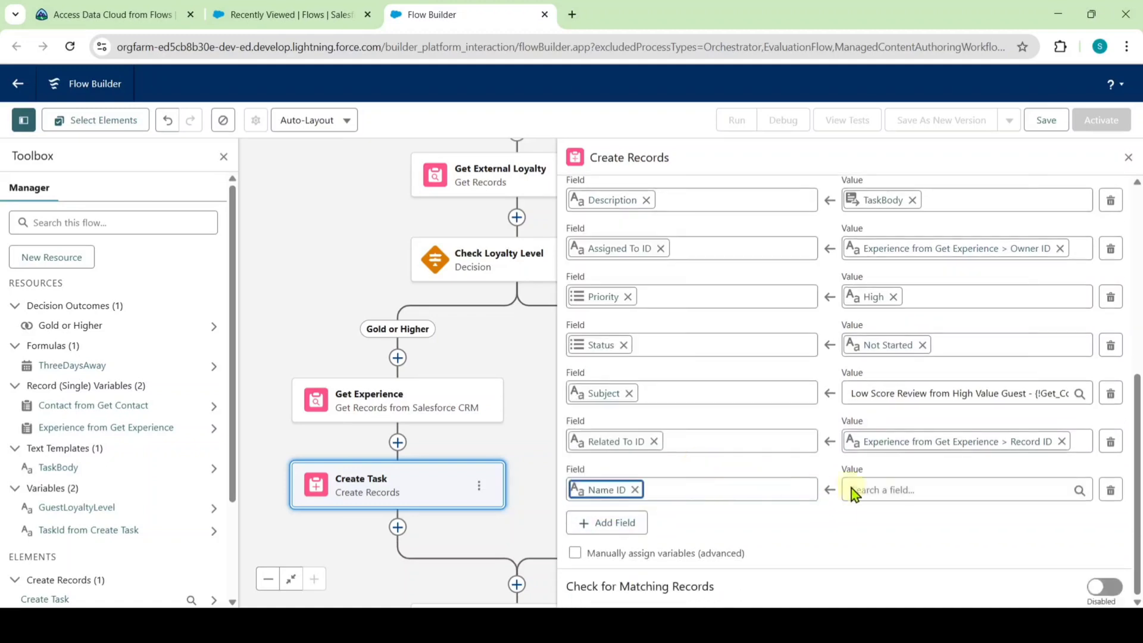
click(897, 490)
text(conta)
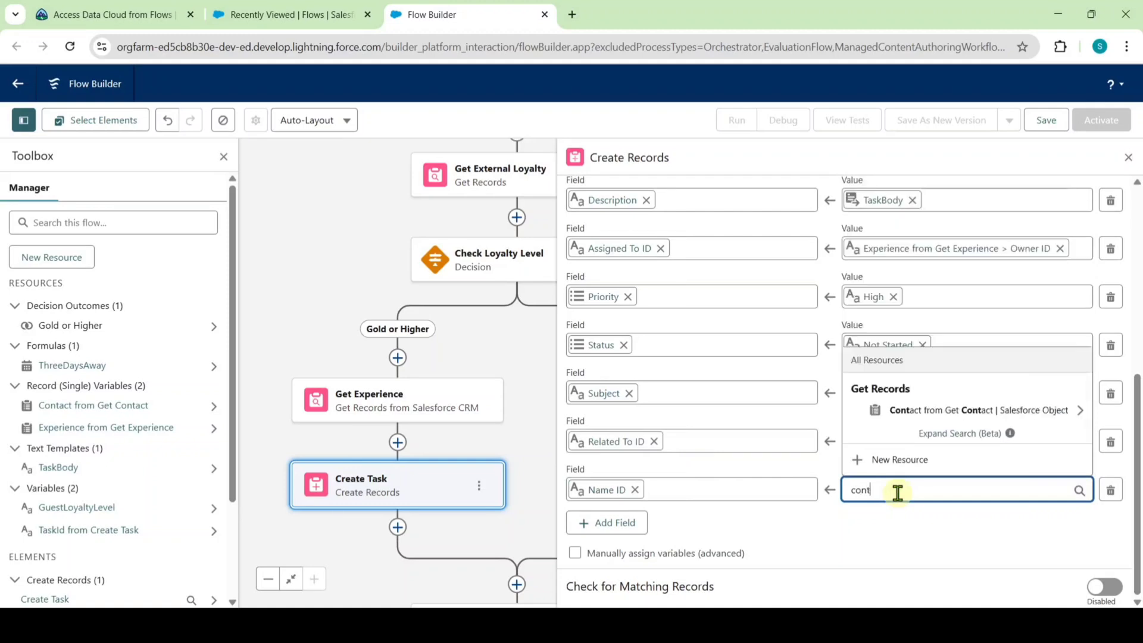
click(897, 412)
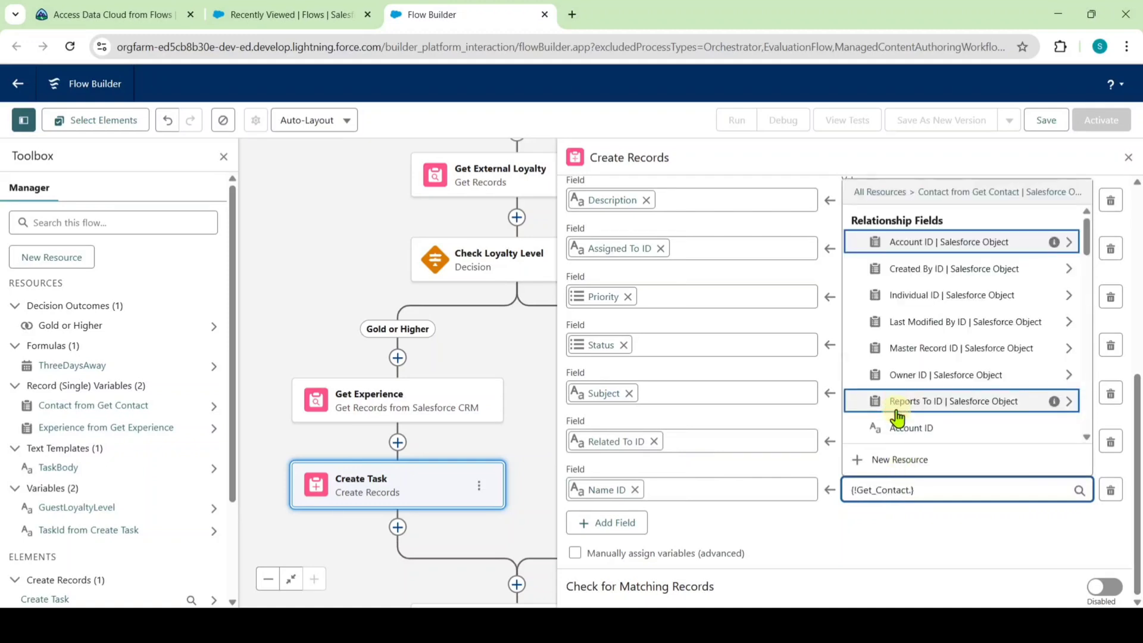
text(conta)
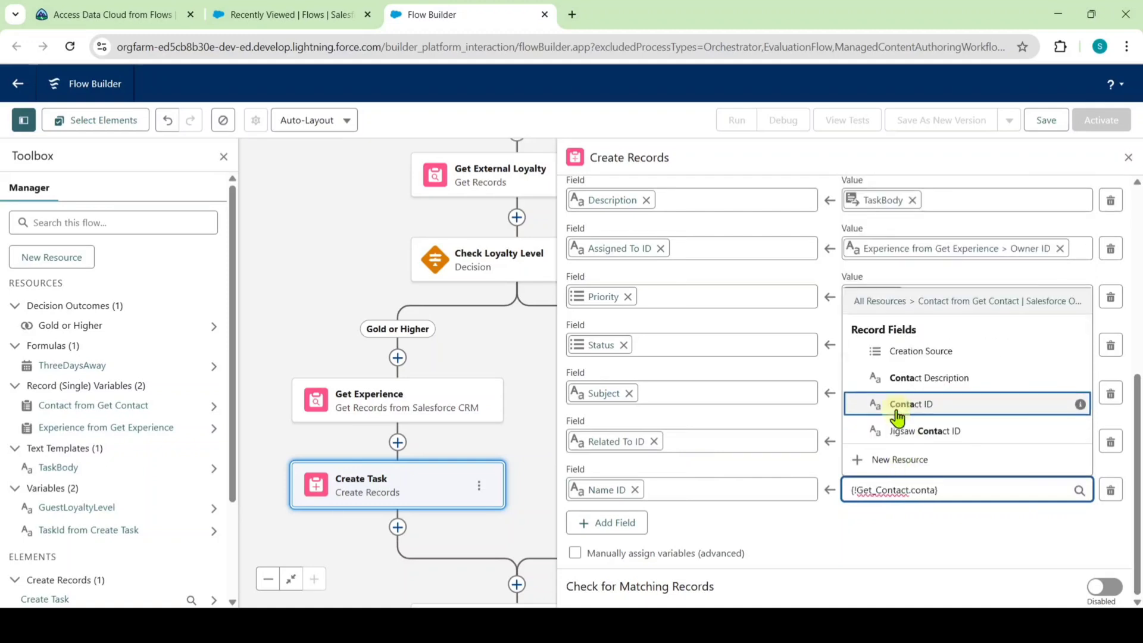
click(897, 412)
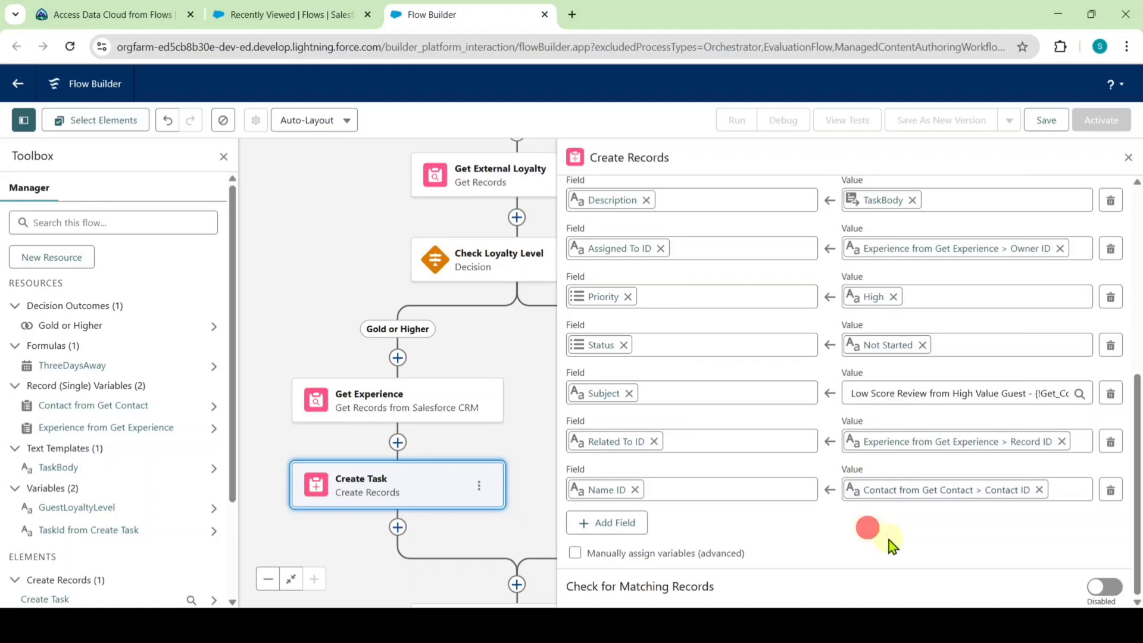
scroll(895, 542, up, 1)
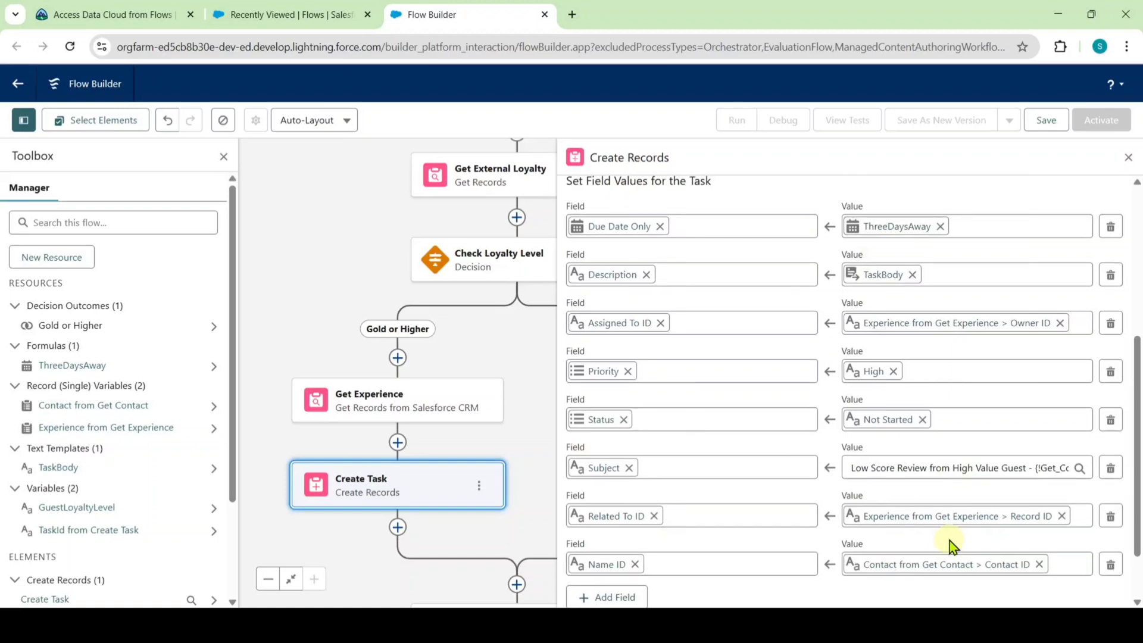
click(1128, 158)
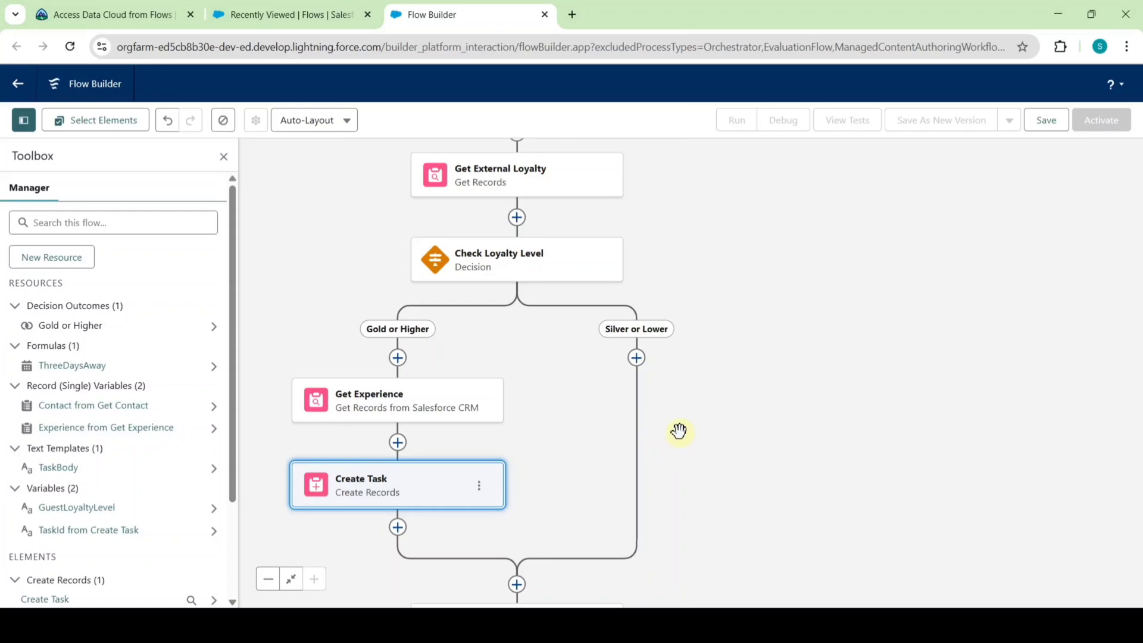
Switch to the Trailhead instructions and copy the flow label, Bad Review from High Loyalty Guest.
drag(679, 431, 931, 640)
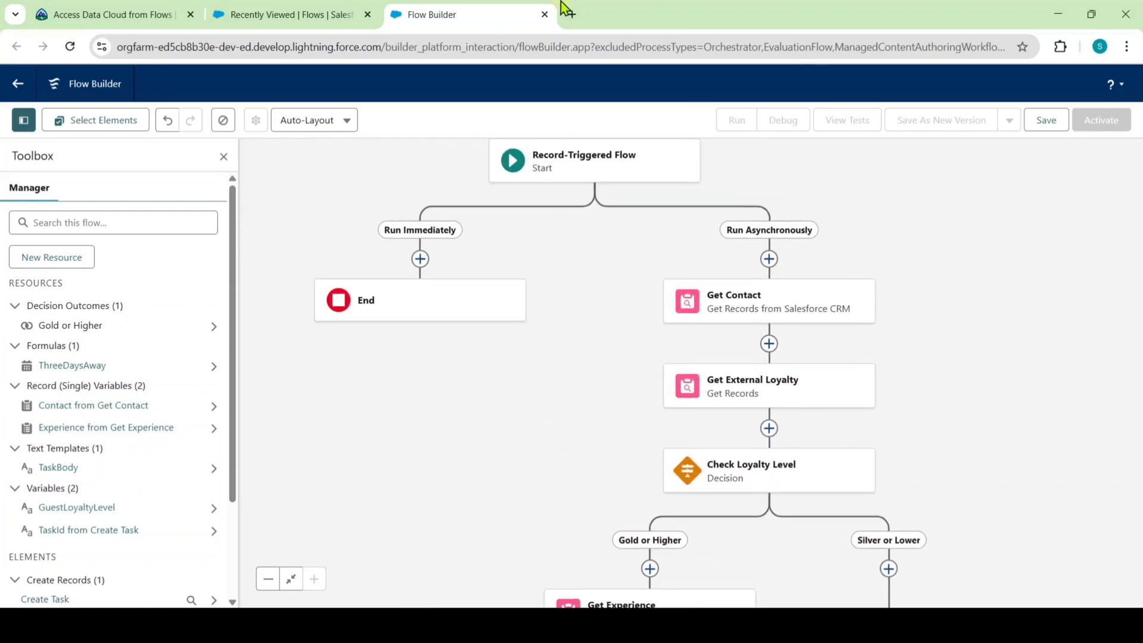
click(113, 14)
scroll(446, 328, down, 3)
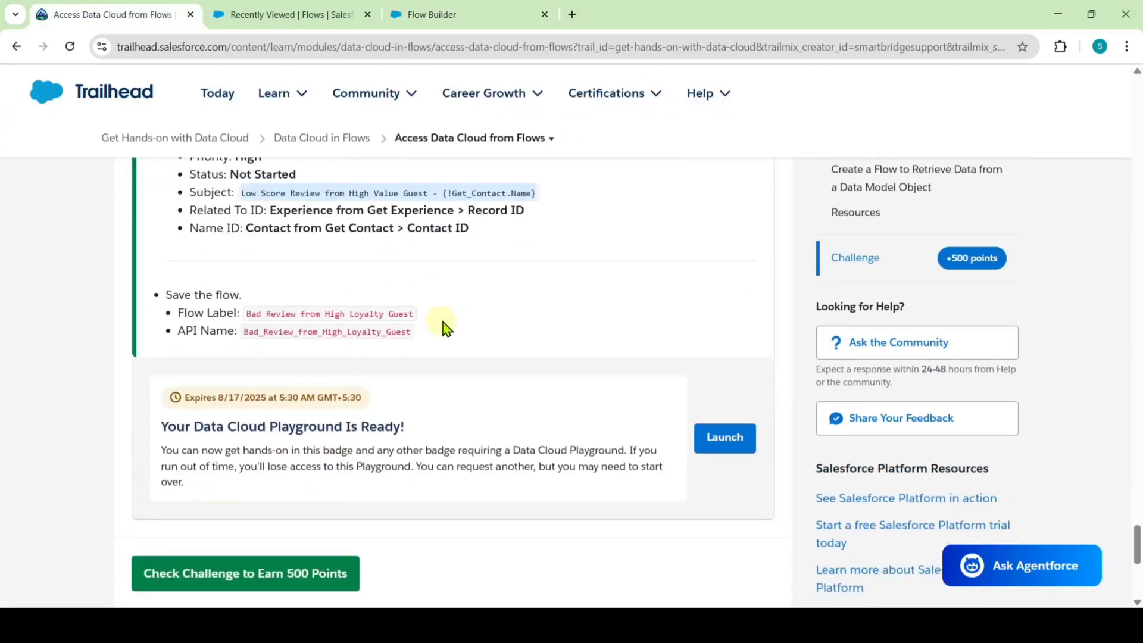
drag(245, 312, 416, 316)
right_click(408, 318)
click(436, 332)
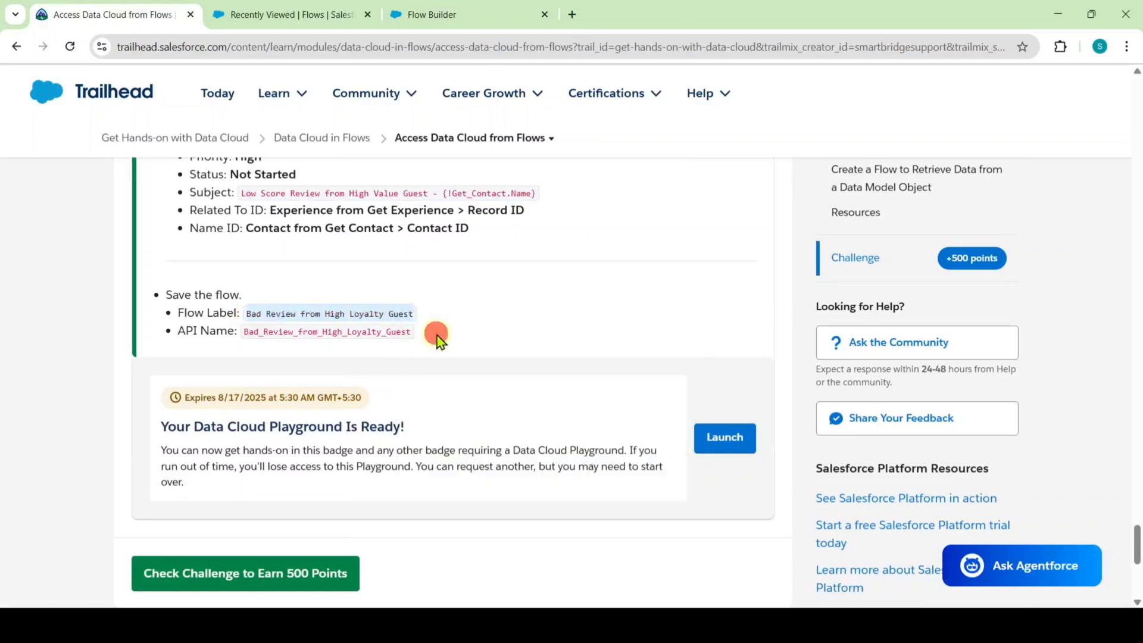
In Flow Builder, save the flow with the label Bad Review from High Loyalty Guest and API name Bad_Review_from_High_Loyalty_Guest.
click(422, 14)
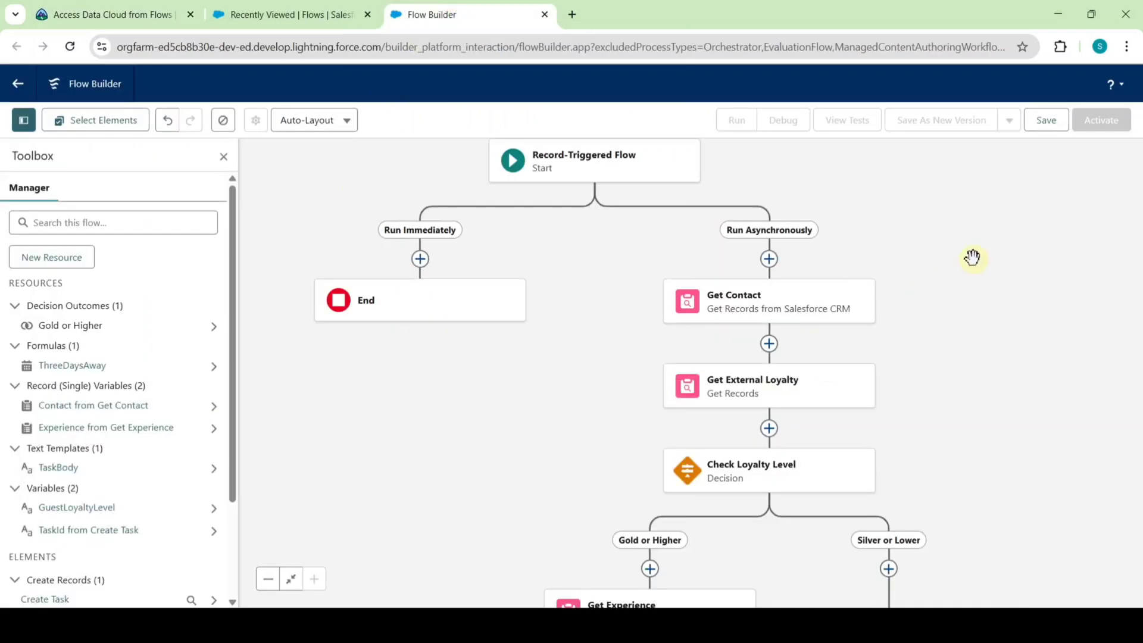
click(1028, 124)
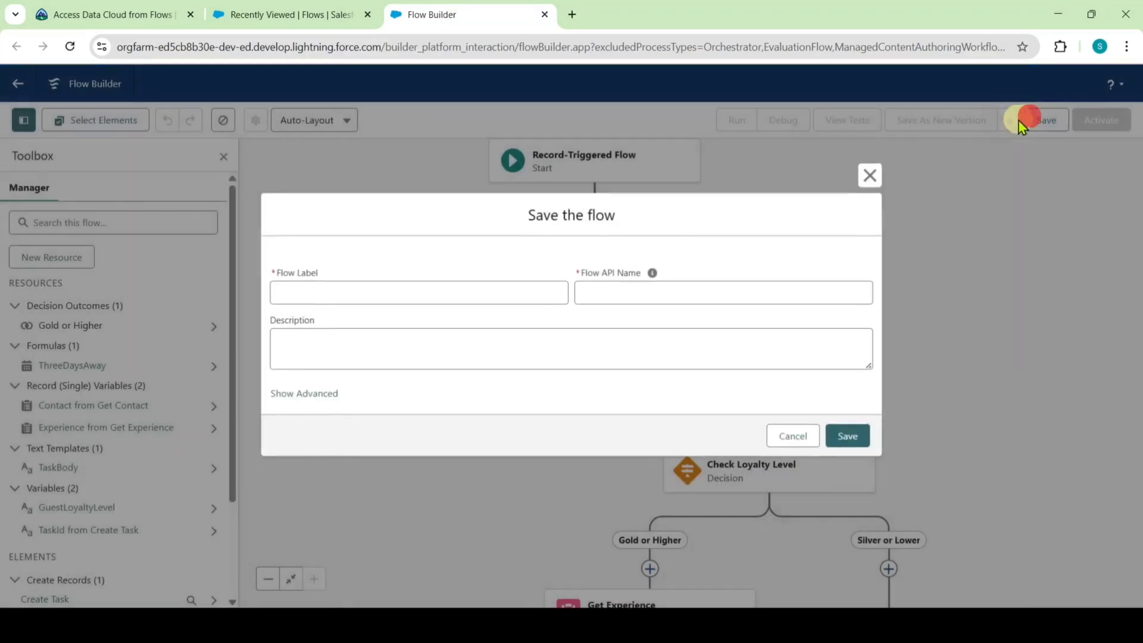
click(476, 291)
text(Bad Review from High Loyalty Guest)
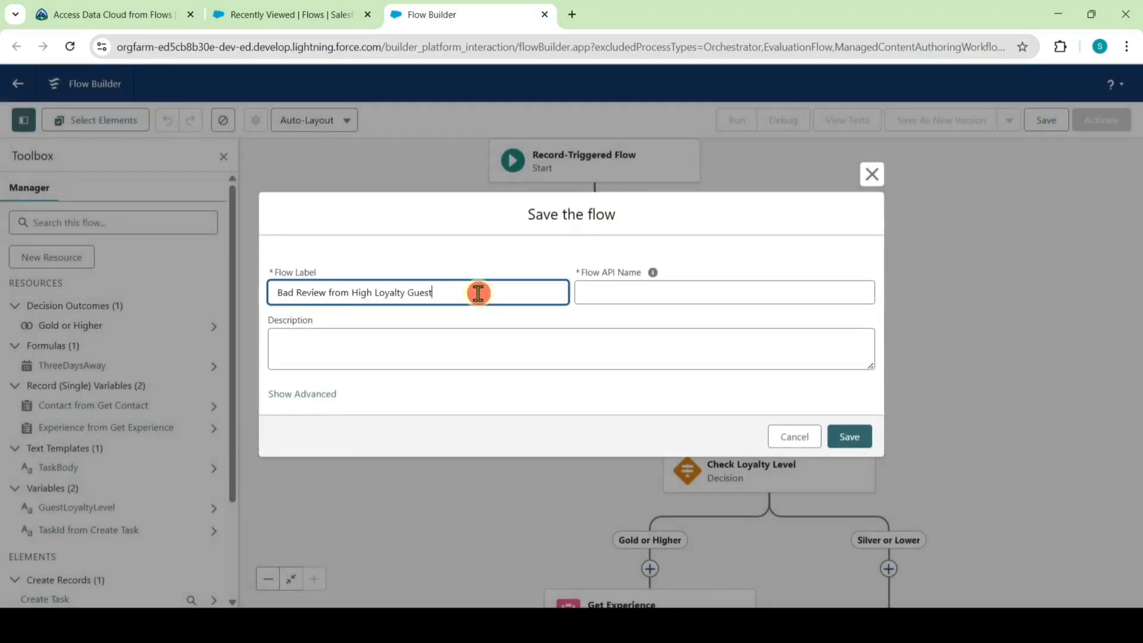
click(459, 239)
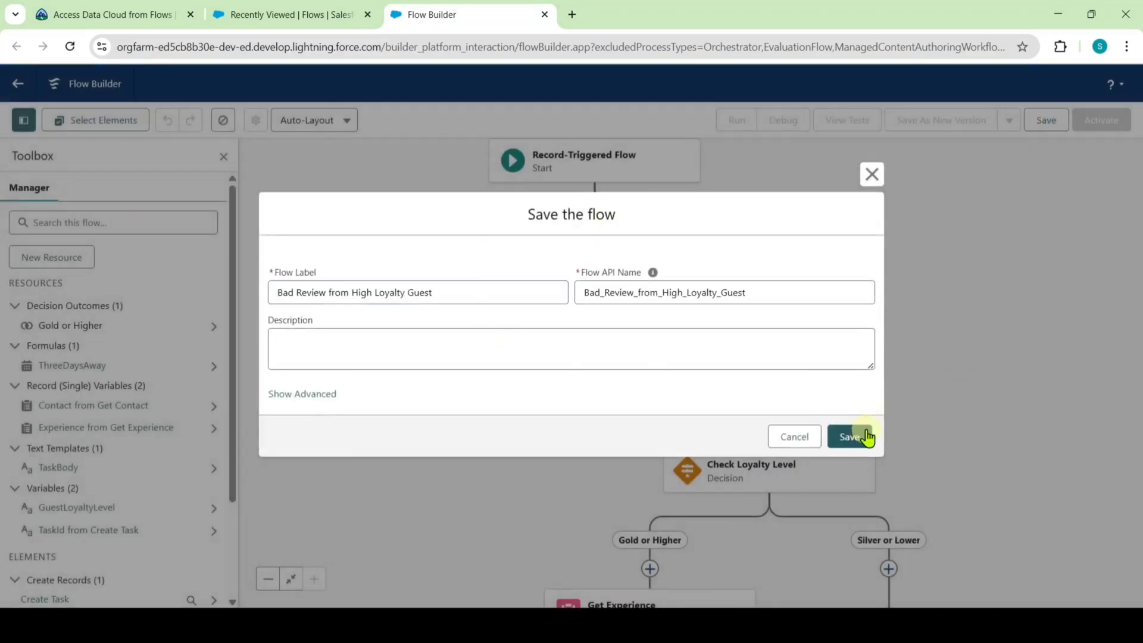
click(849, 437)
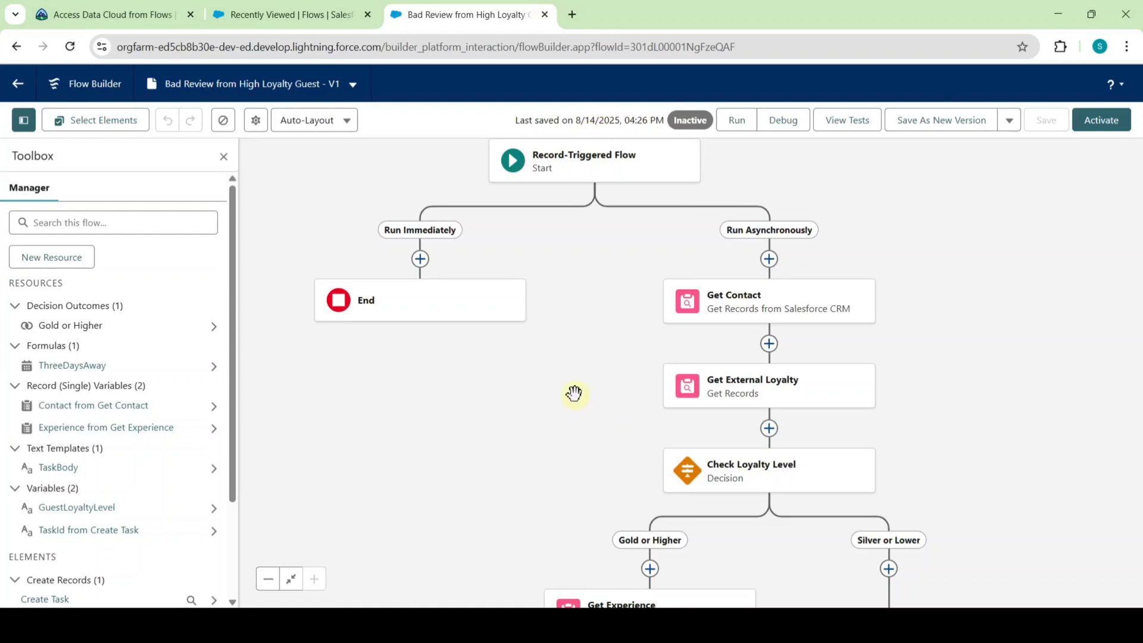
Return to the Trailhead unit and submit the challenge for checking to earn 500 points.
click(132, 13)
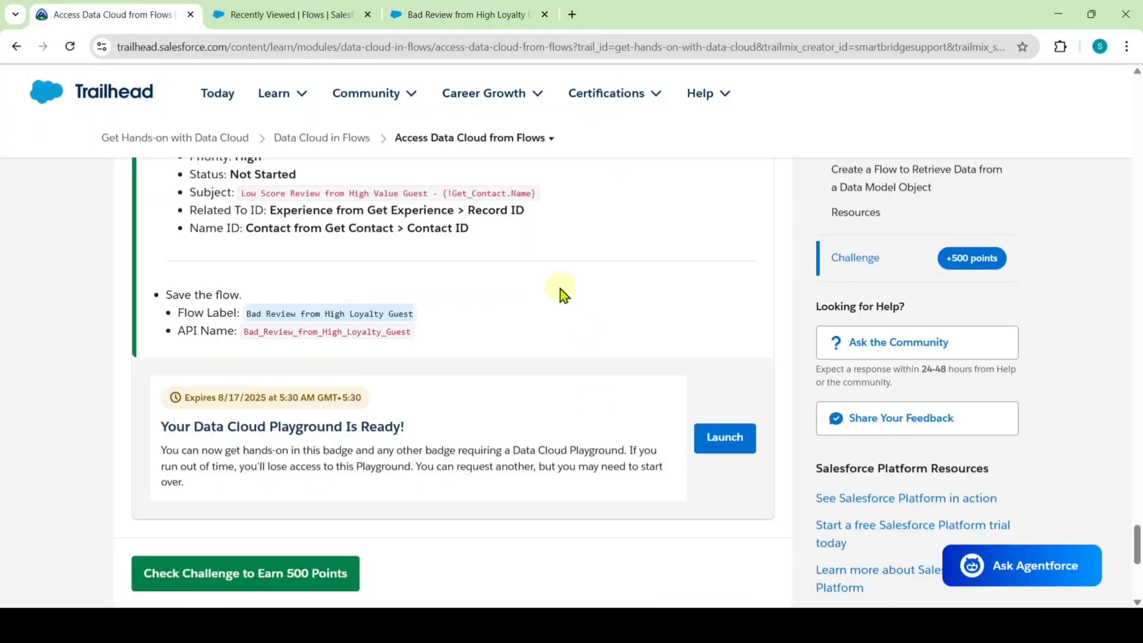
scroll(532, 260, down, 1)
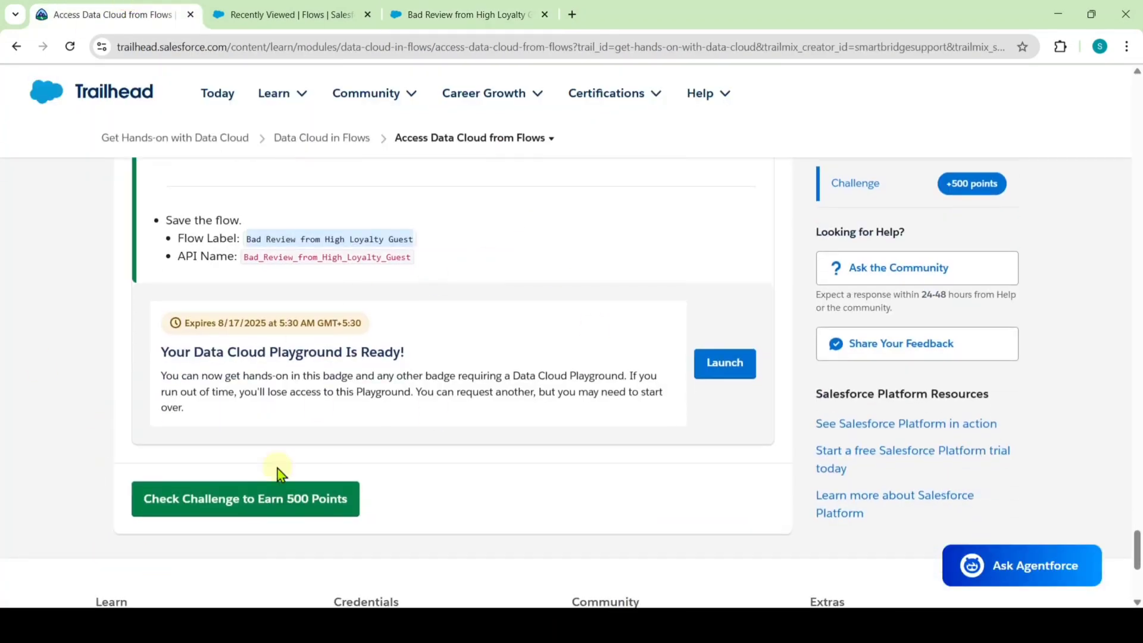
click(222, 506)
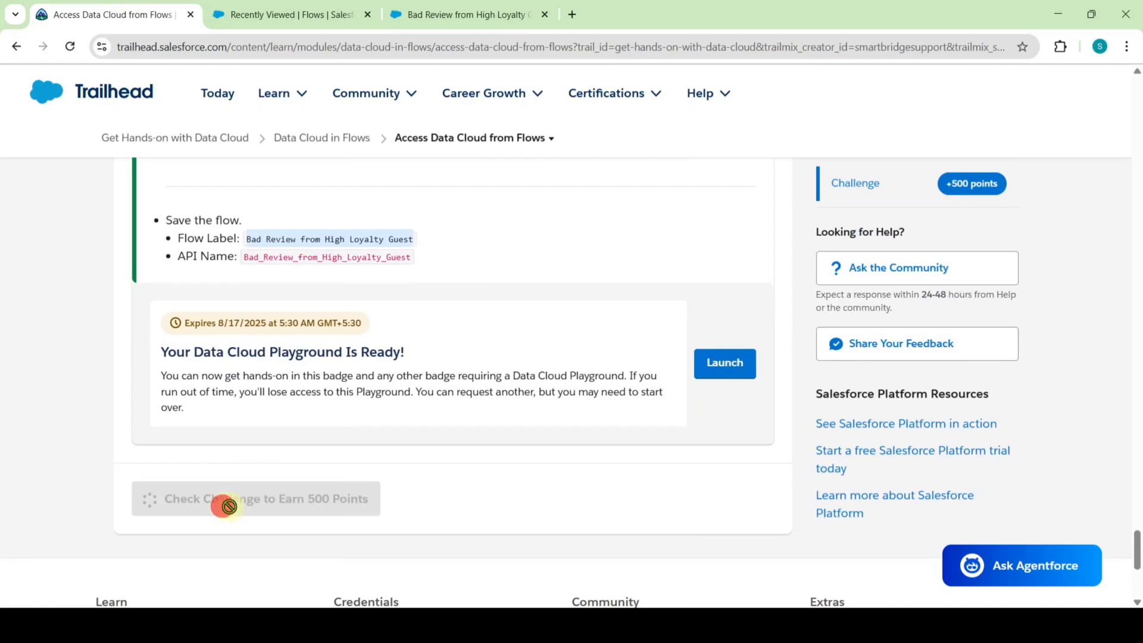